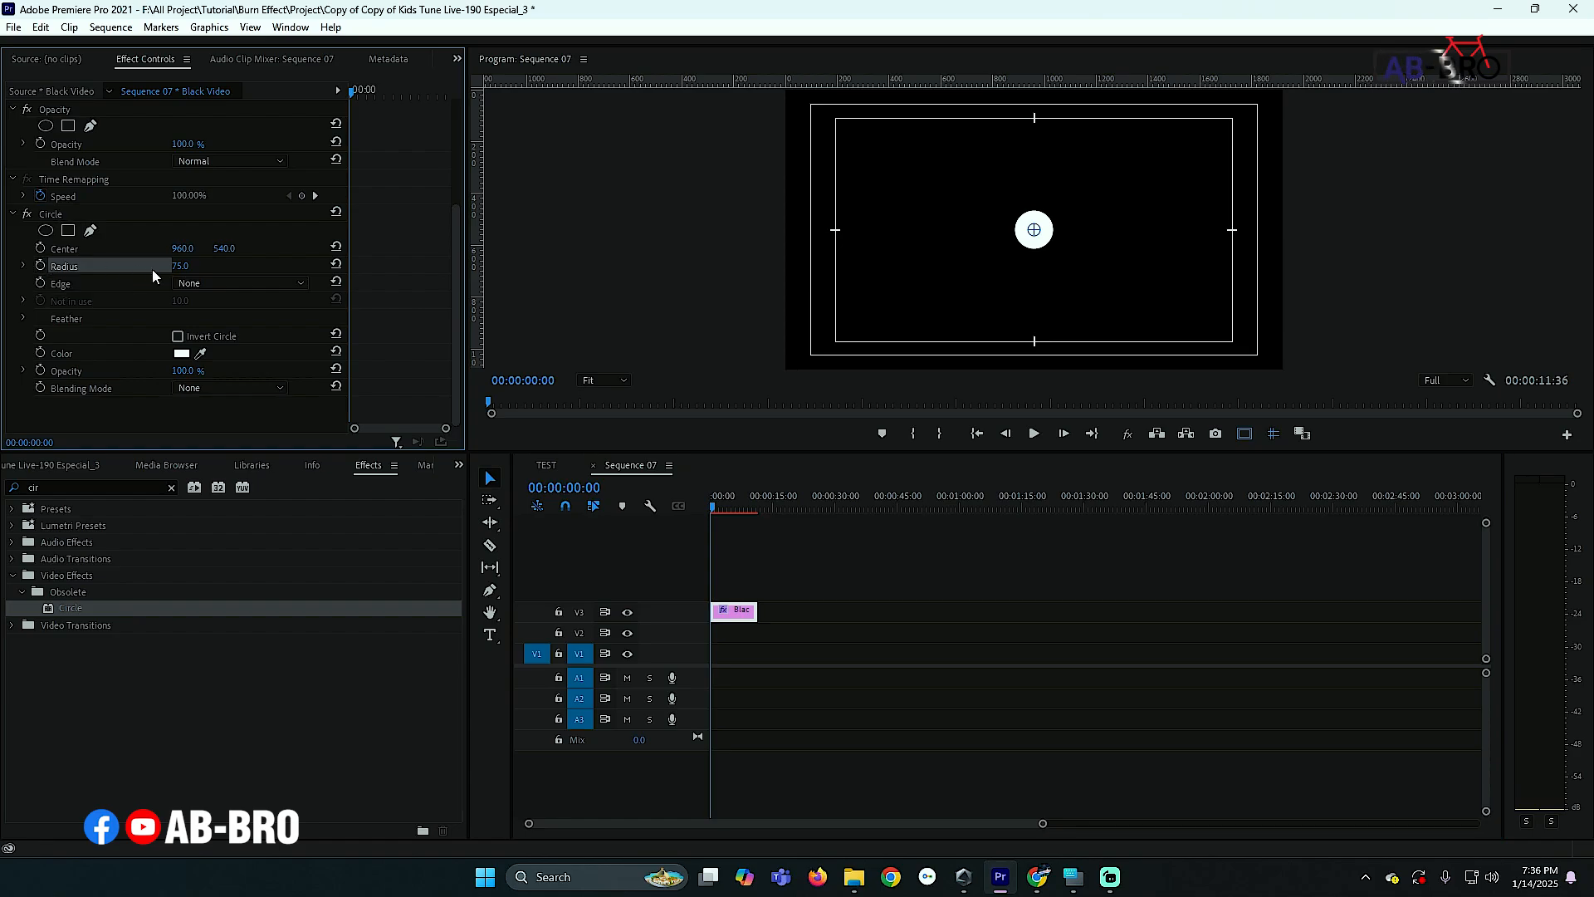
- Set the Circle effect's Radius on the Black Video clip to 0
left_click(193, 265)
type("0")
key("Return")
- Animate the circle's Radius with keyframes from 0 at the start to 1100 at 5 seconds
left_click(793, 592)
key("=")
key("=")
key("=")
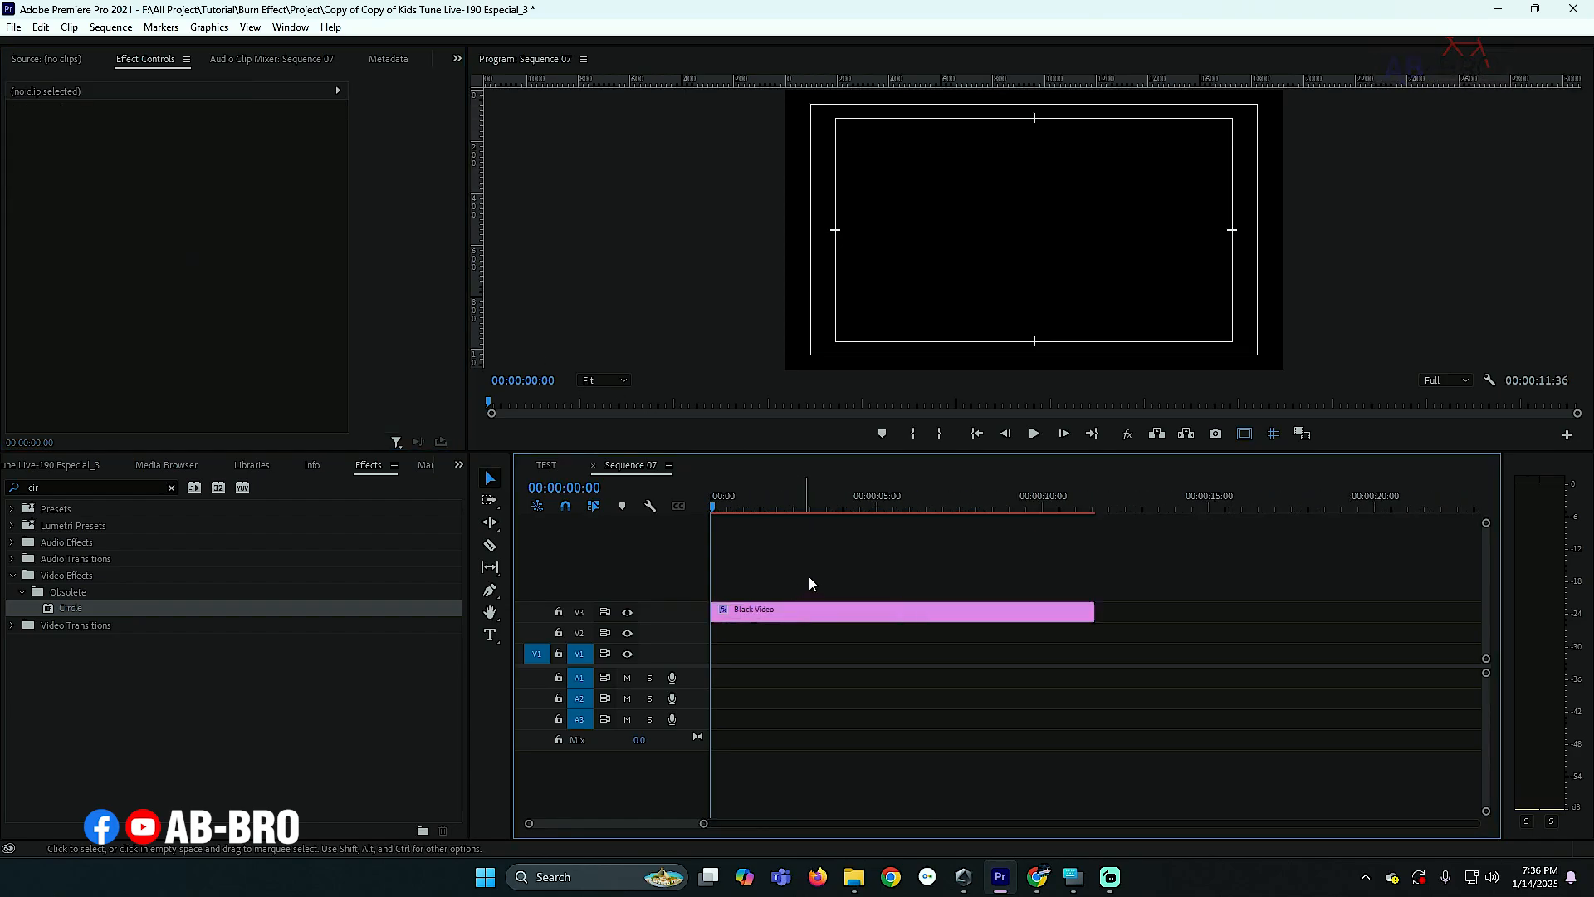
left_click(878, 507)
key("Left")
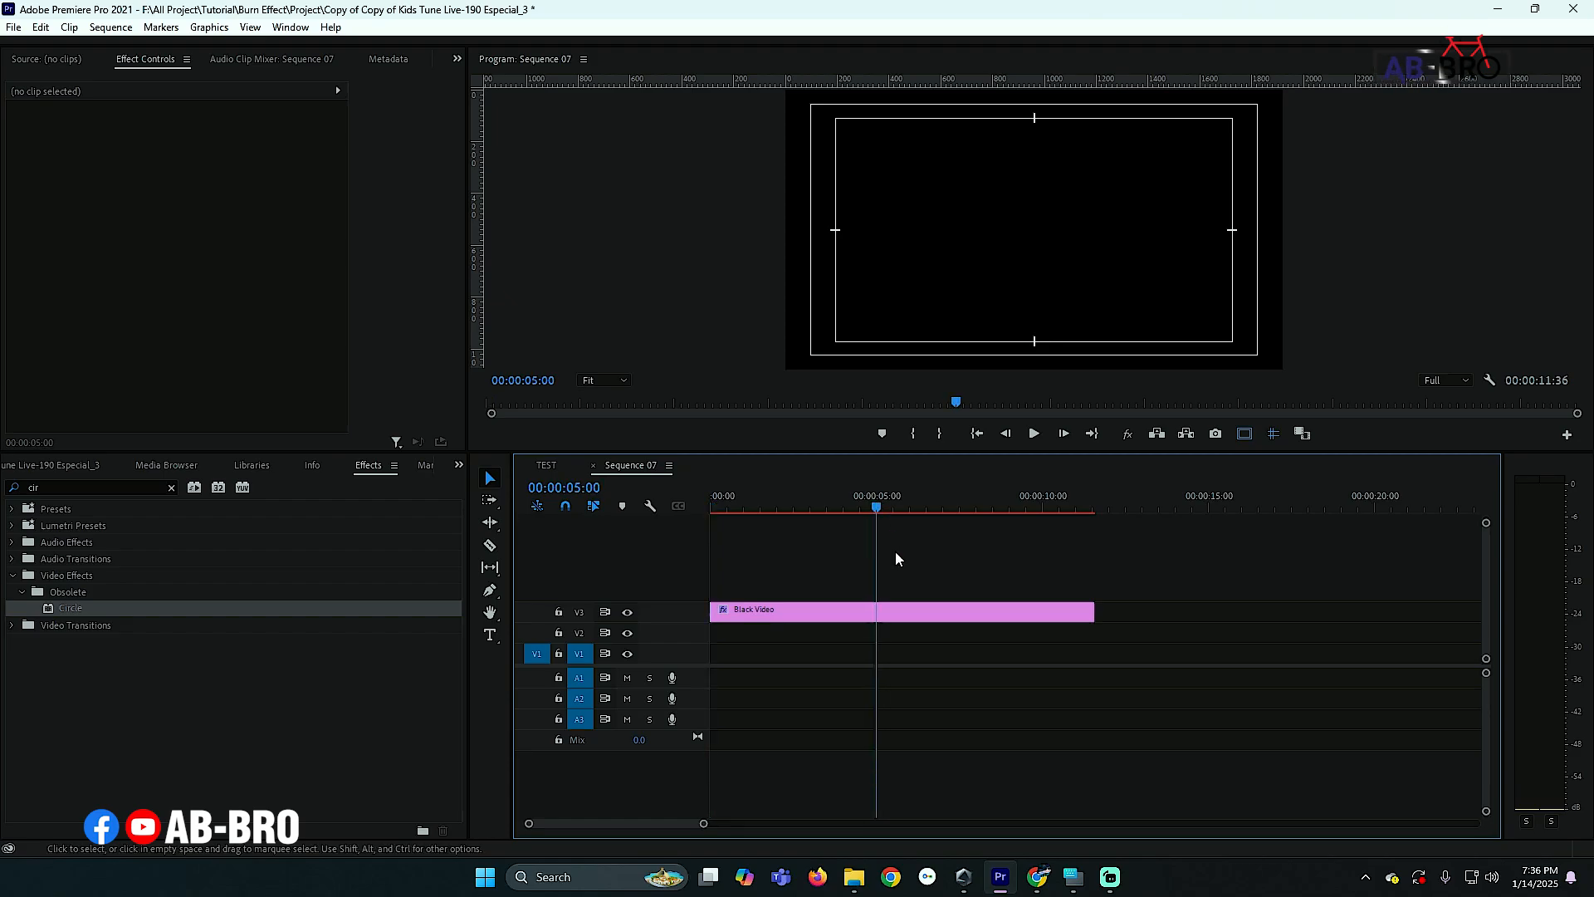
left_click(887, 614)
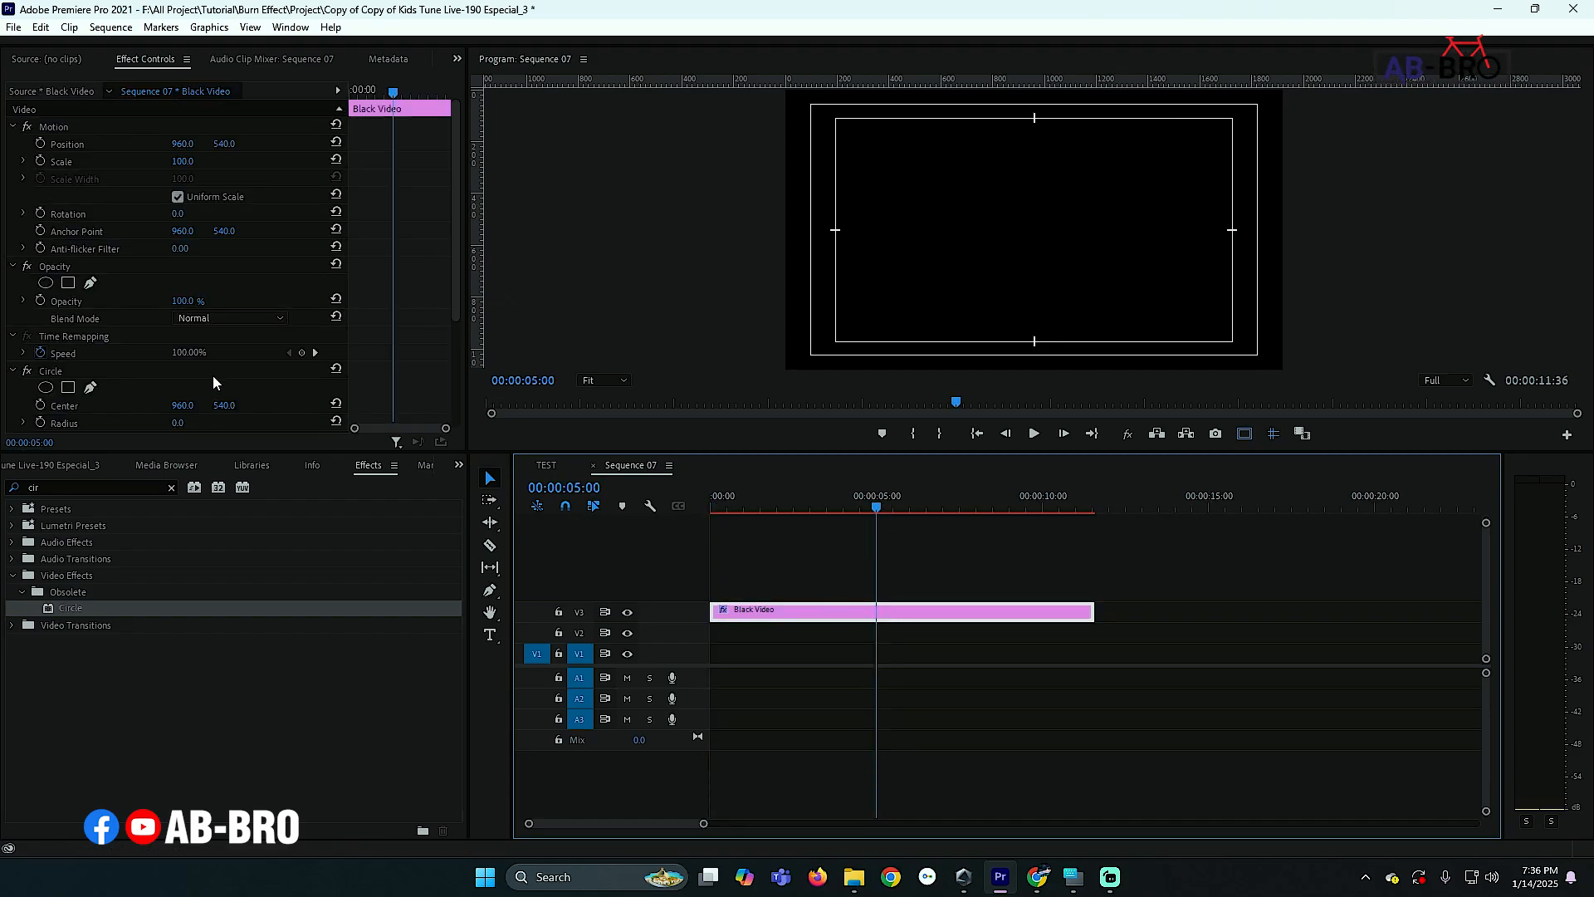
scroll(213, 376, "down", 3)
left_click(40, 357)
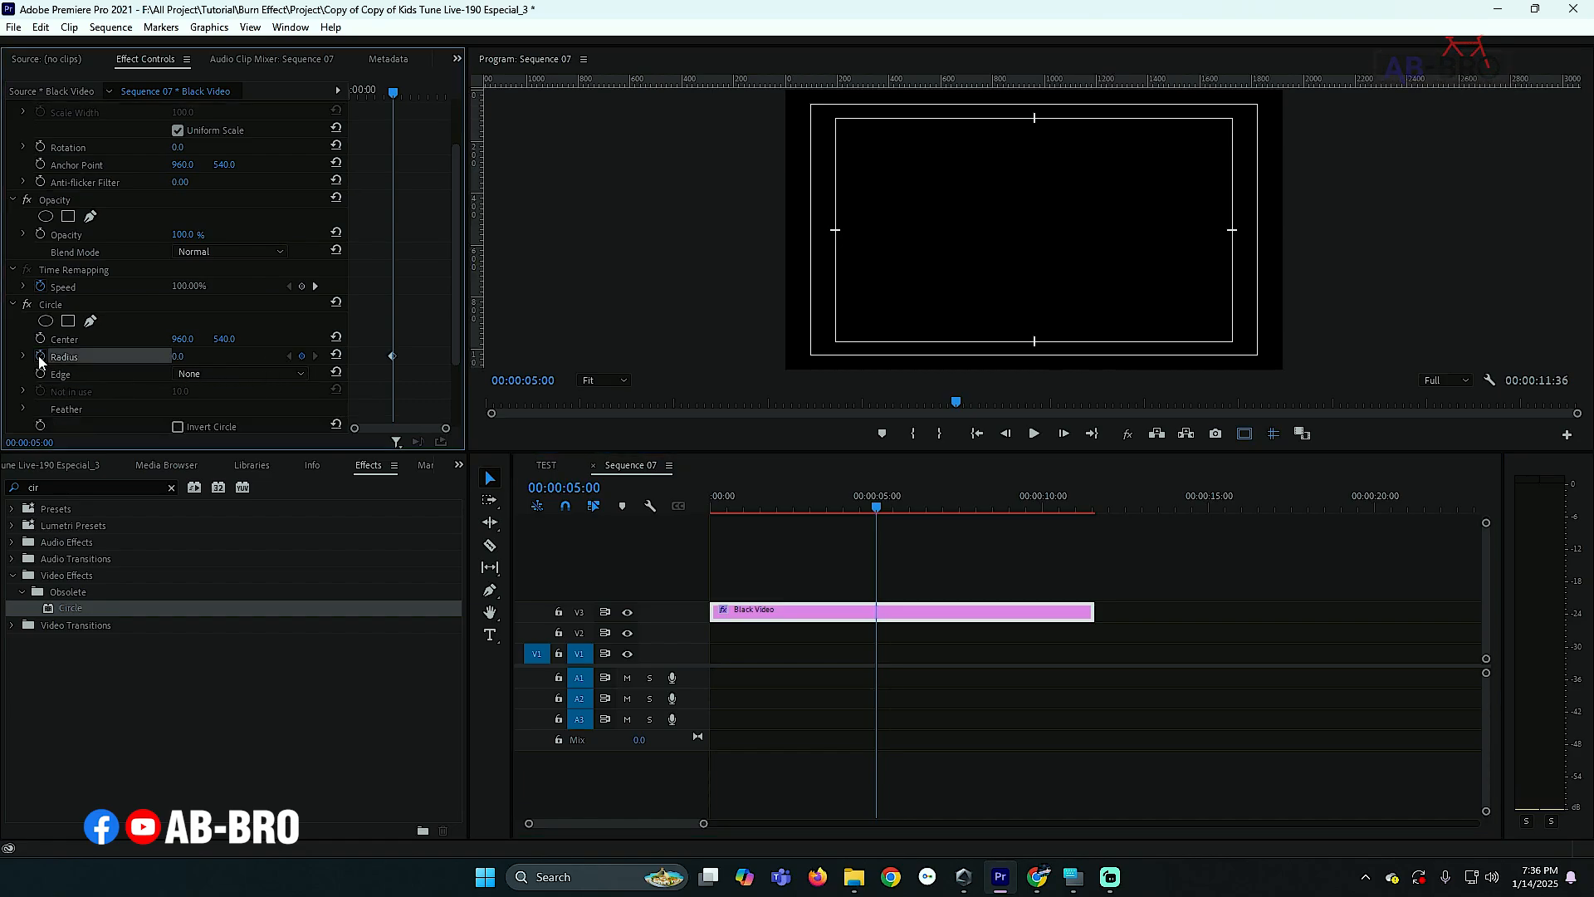
key("Home")
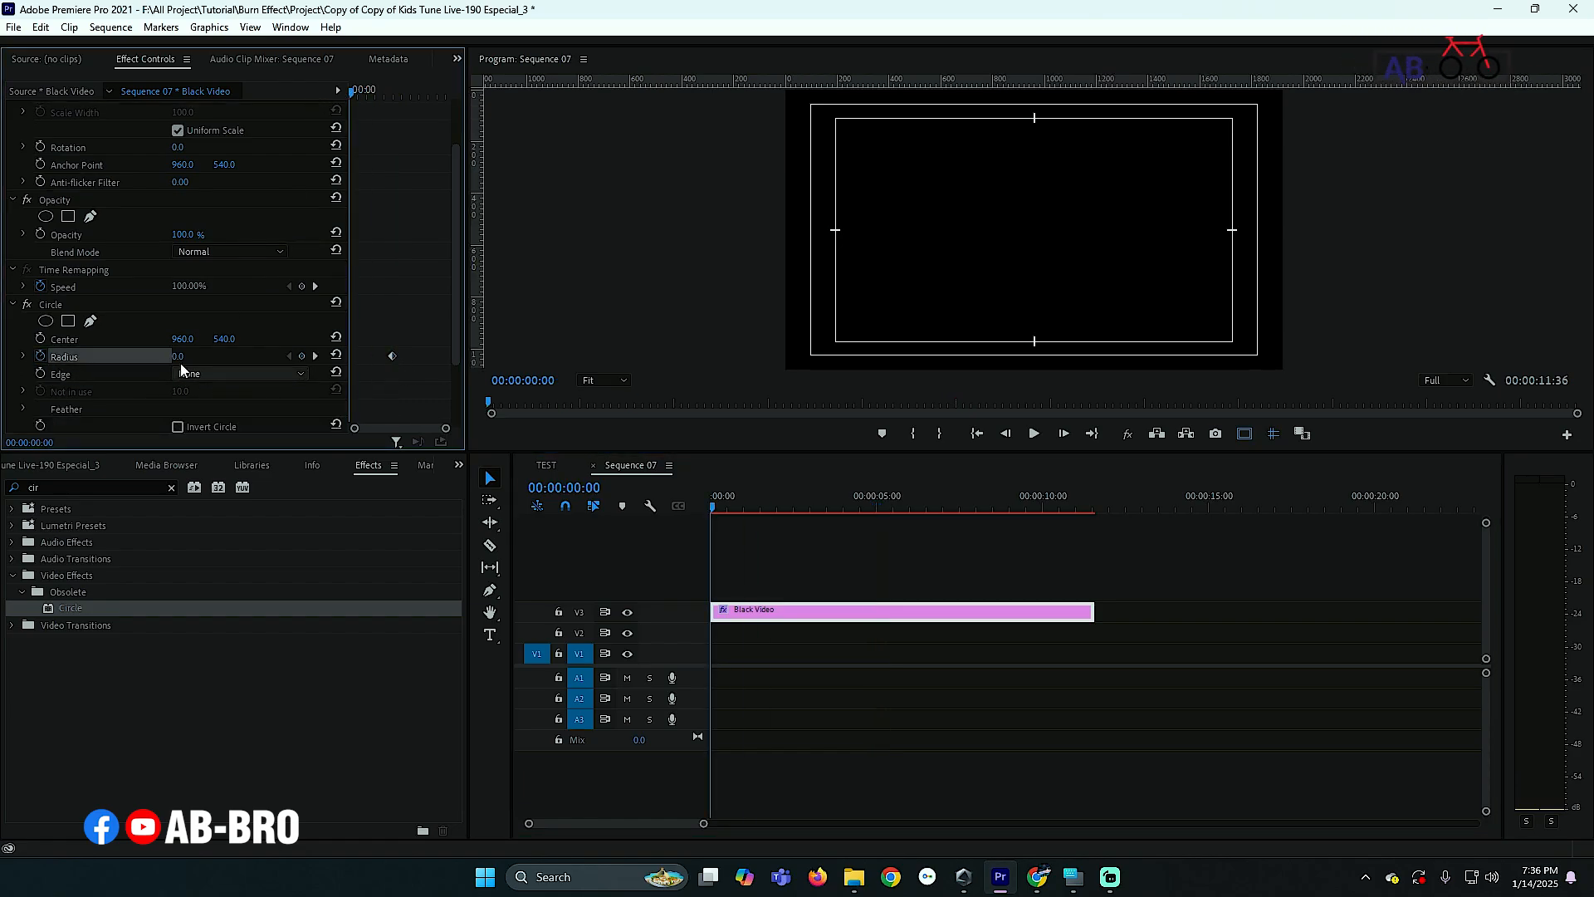
left_click(314, 357)
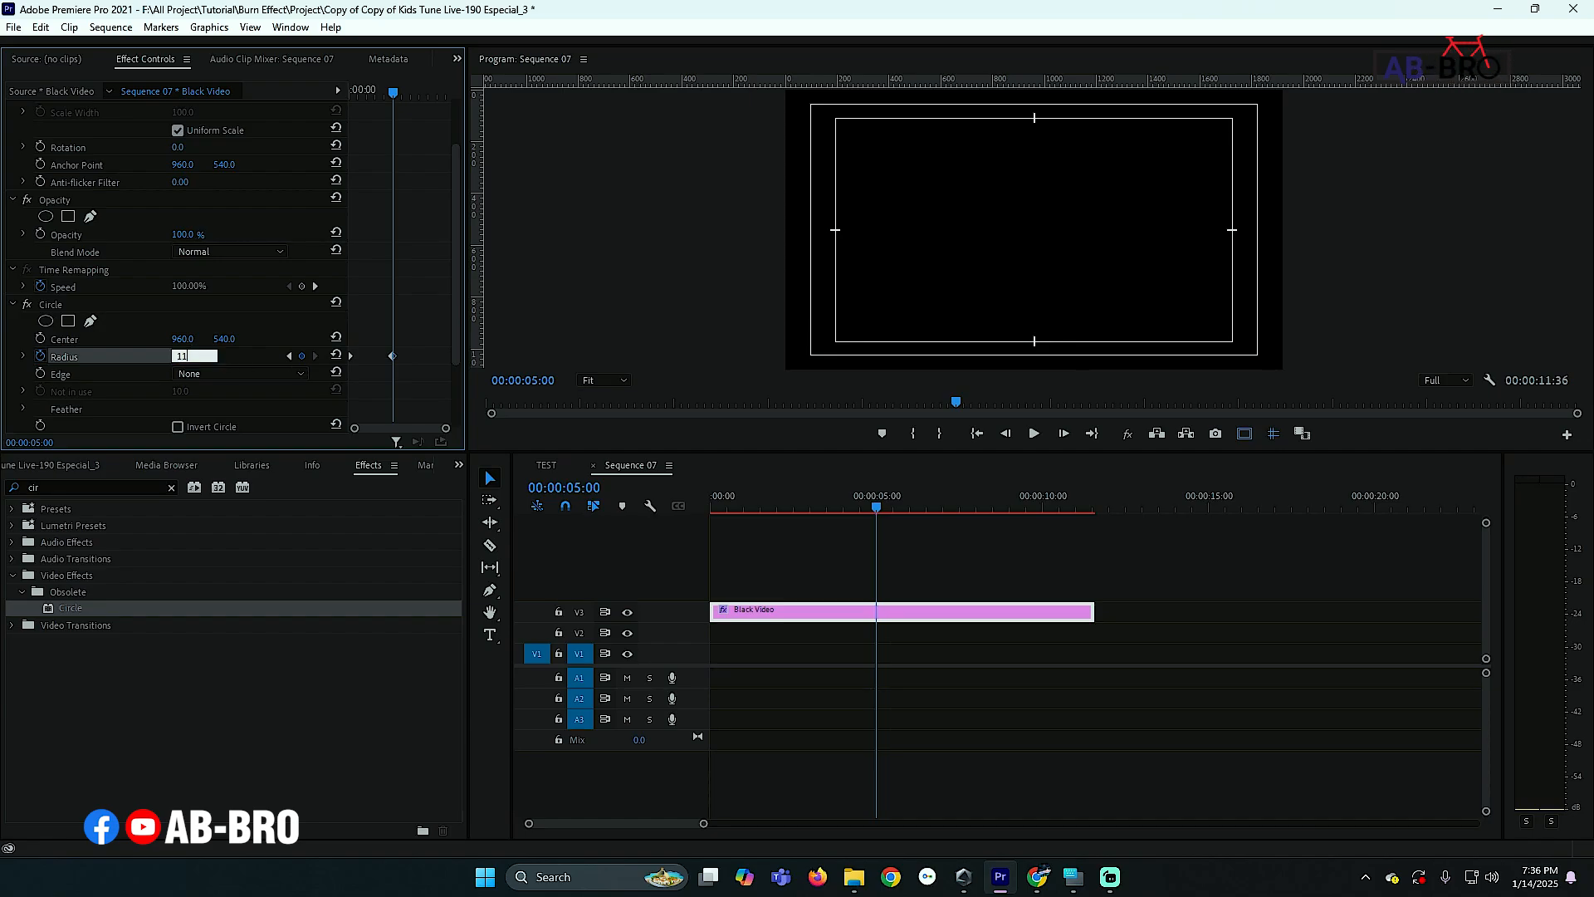
key("Return")
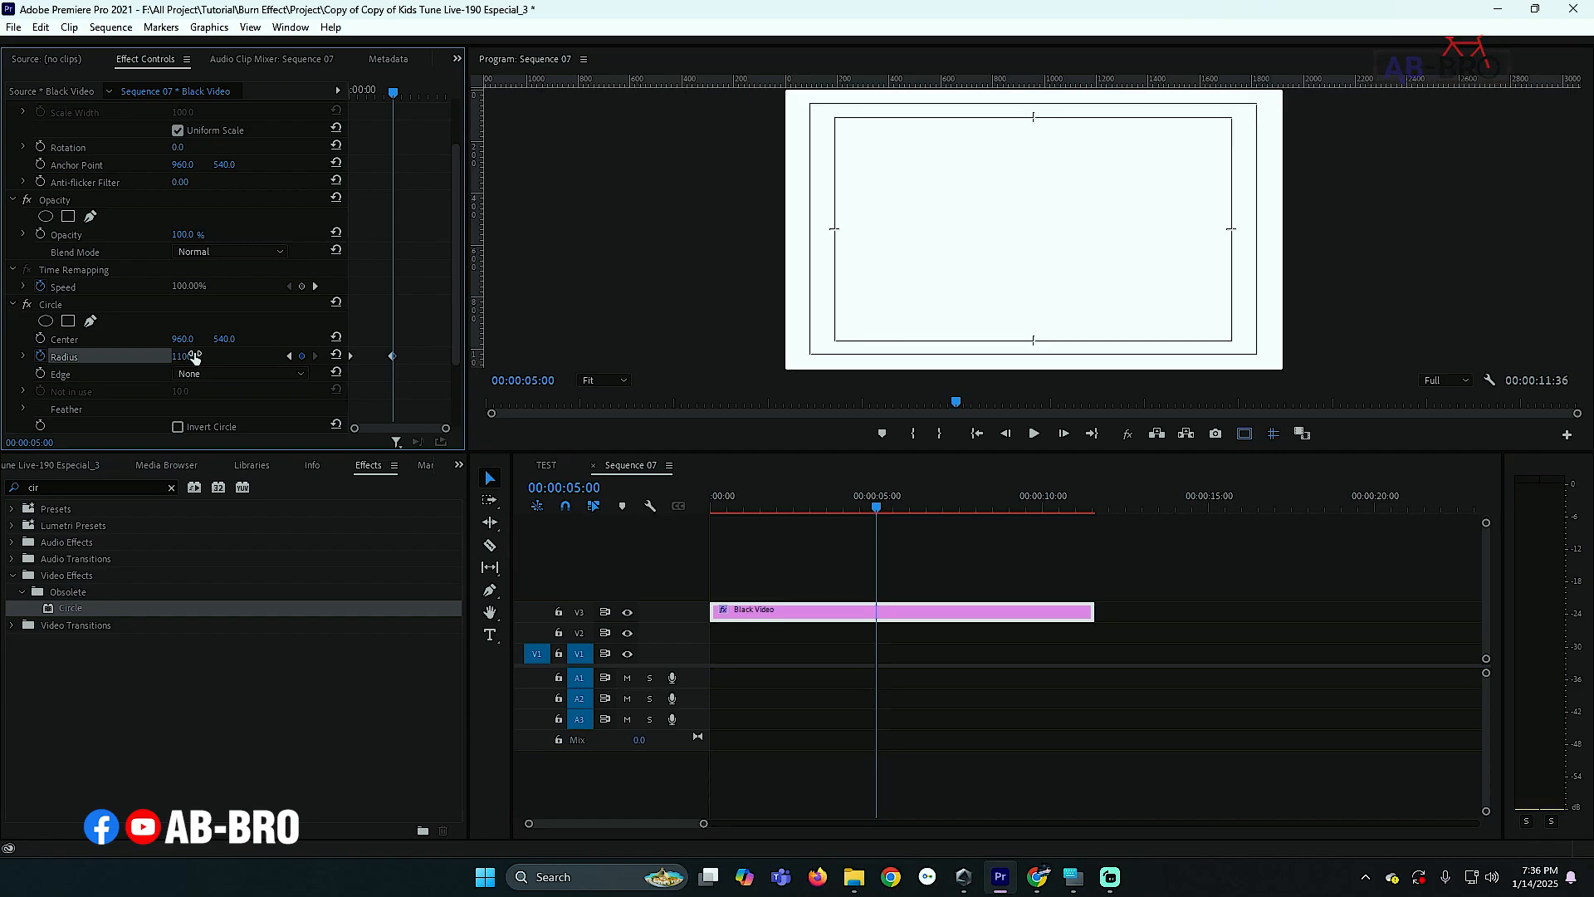
- Save the project and preview the growing circle from the start of the sequence
key("ctrl+s")
key("Home")
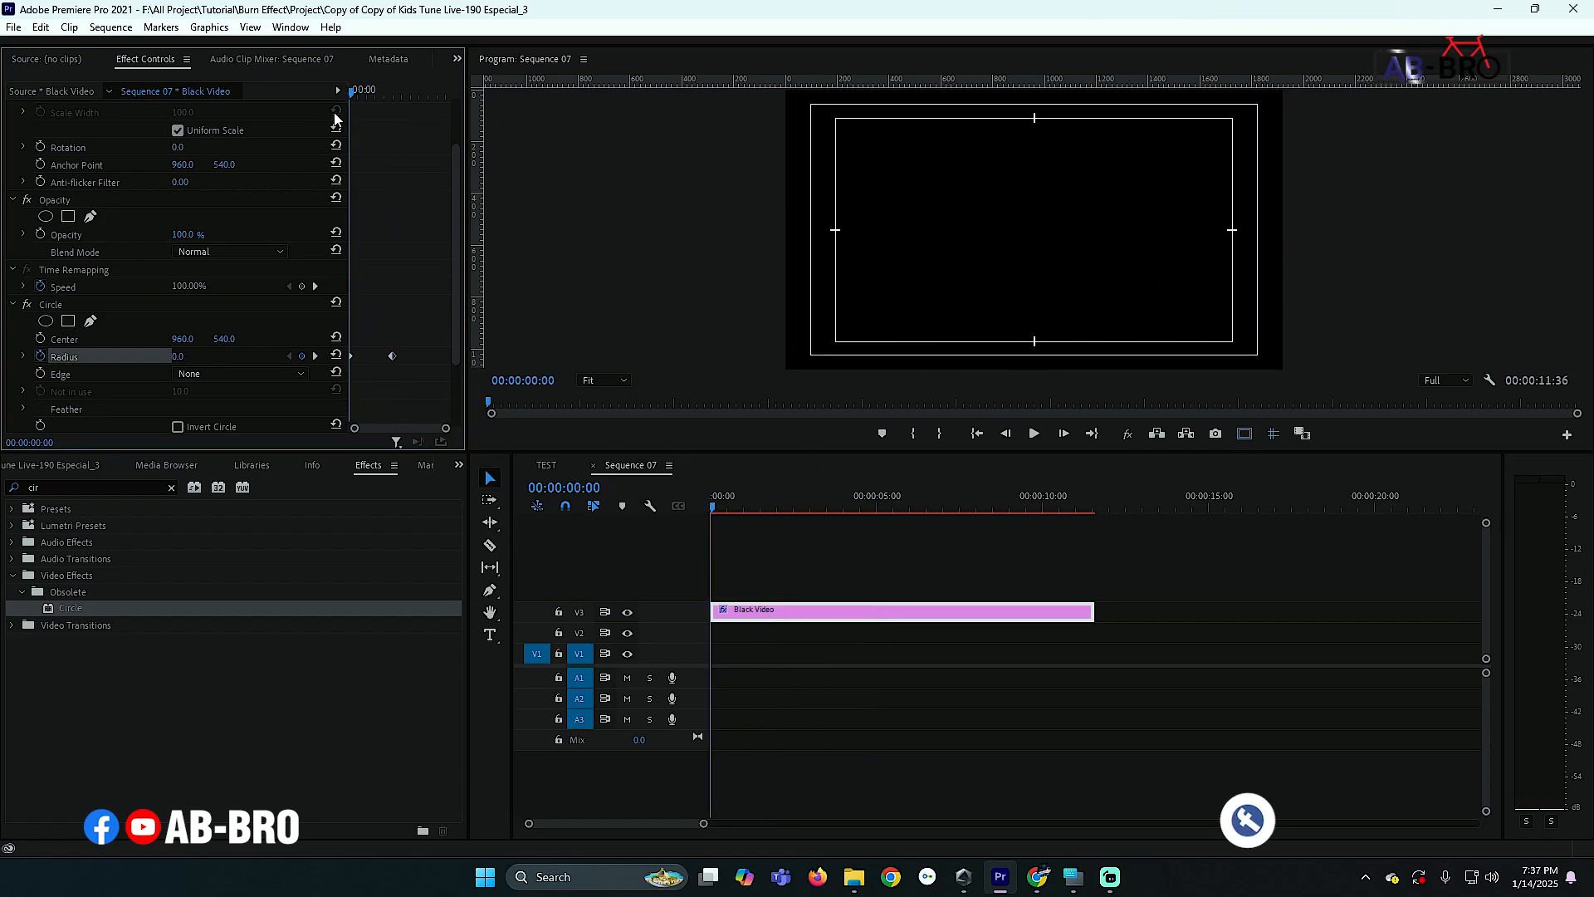
key("space")
key("space")
left_click(776, 607)
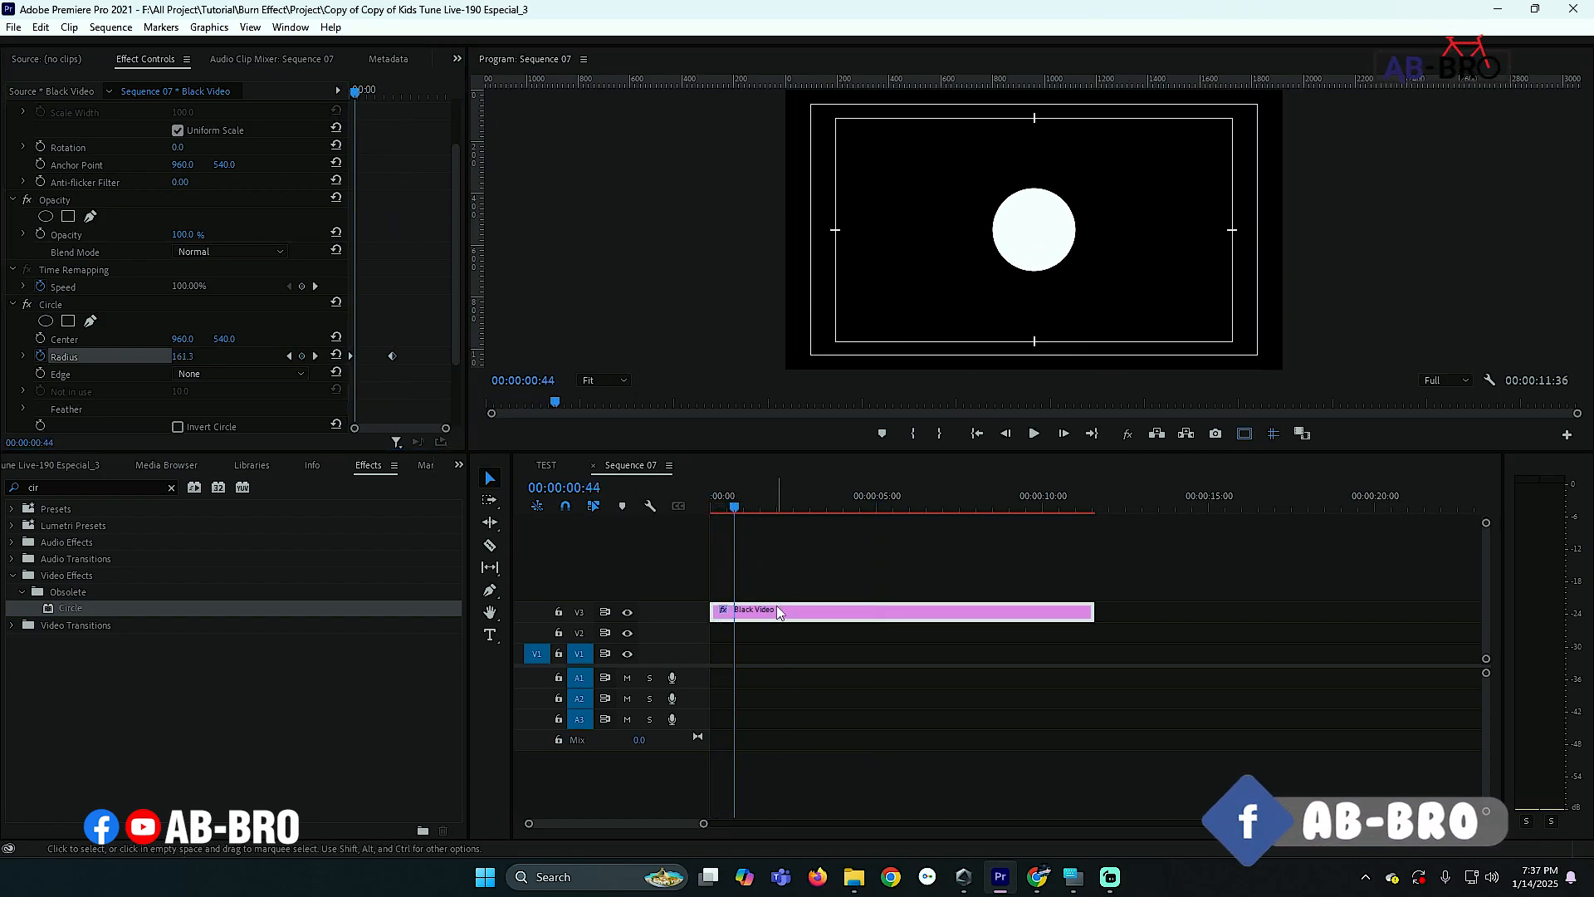
- Search the effects for Turbulent Displace and apply it to the Black Video clip
left_click(73, 487)
key("ctrl+a")
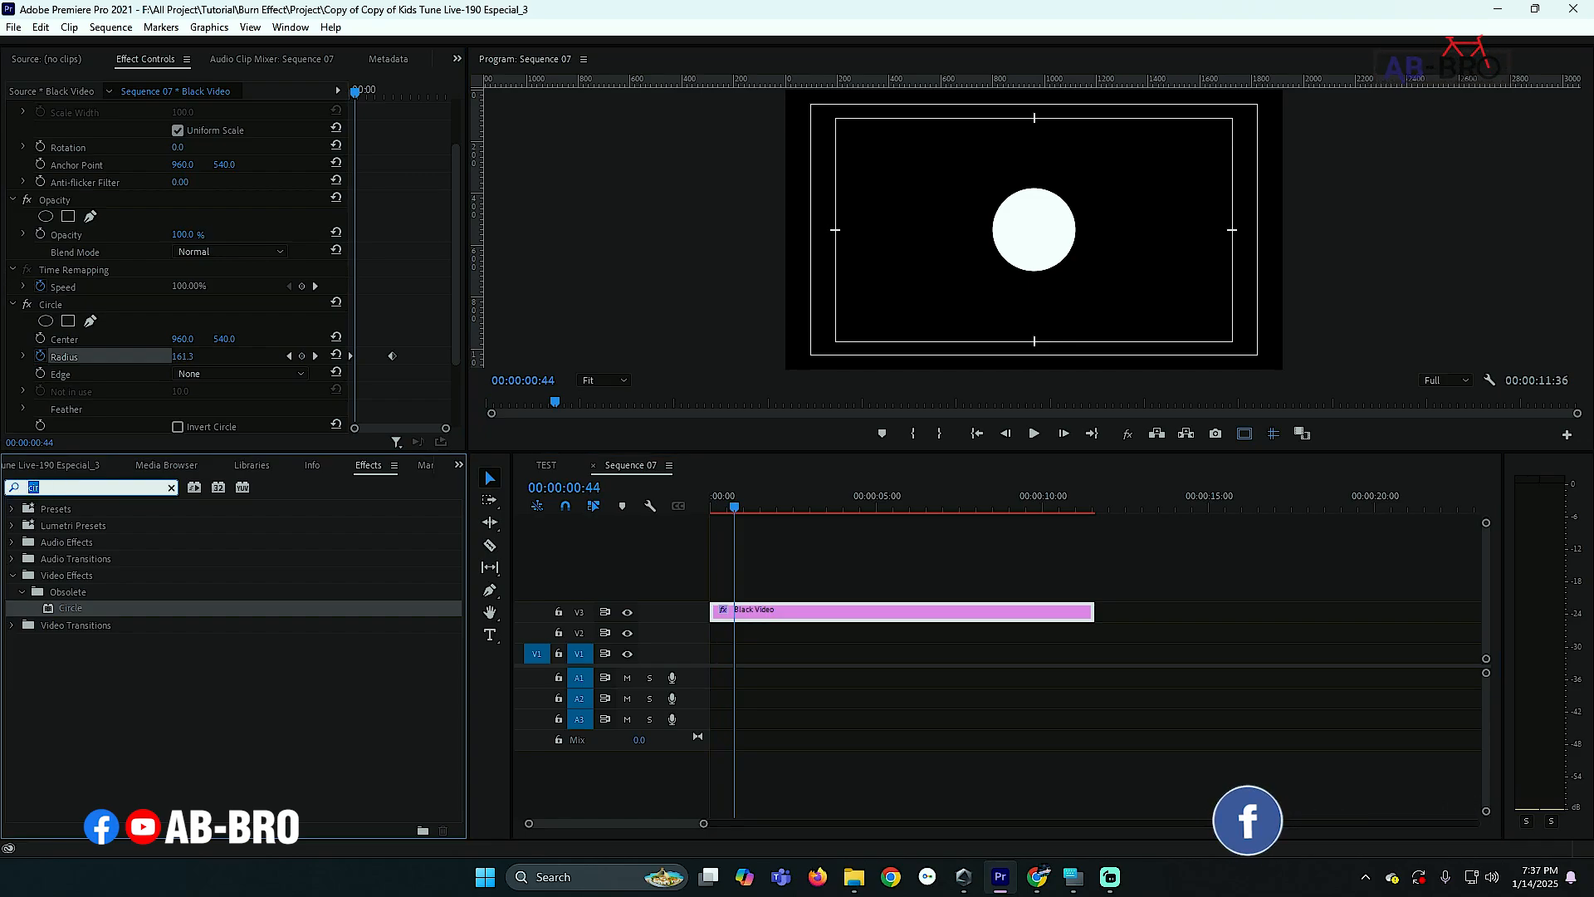
type("tur")
left_click_drag(96, 608, 750, 618)
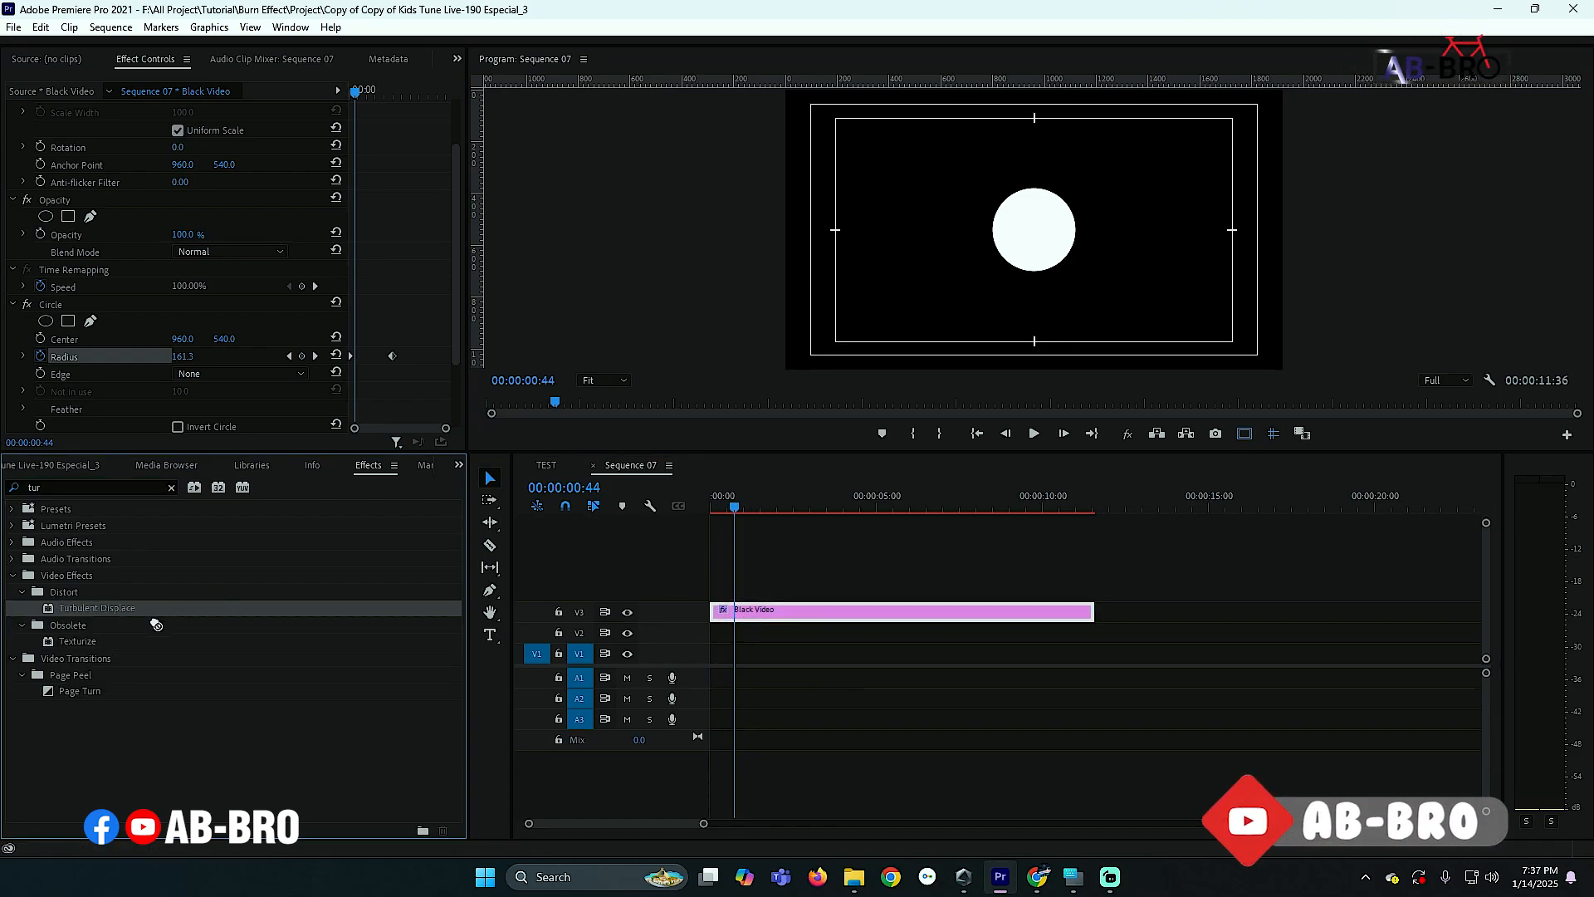
left_click(792, 616)
scroll(406, 324, "down", 6)
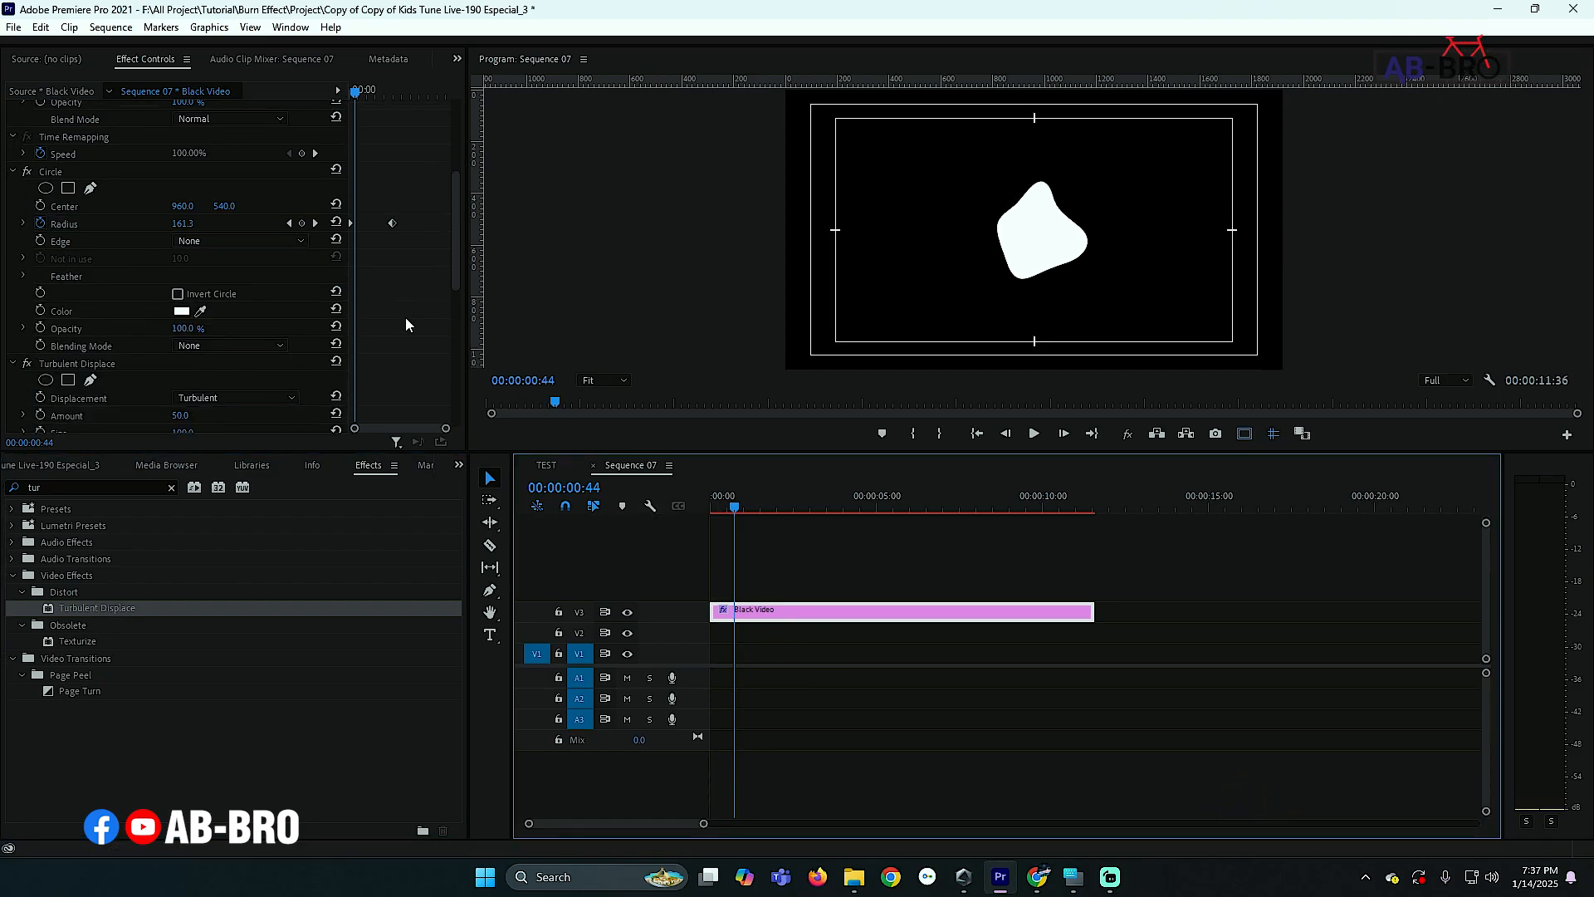
- Set Turbulent Displace Amount to 300, Complexity to 10 and Evolution to 60°
scroll(405, 317, "down", 3)
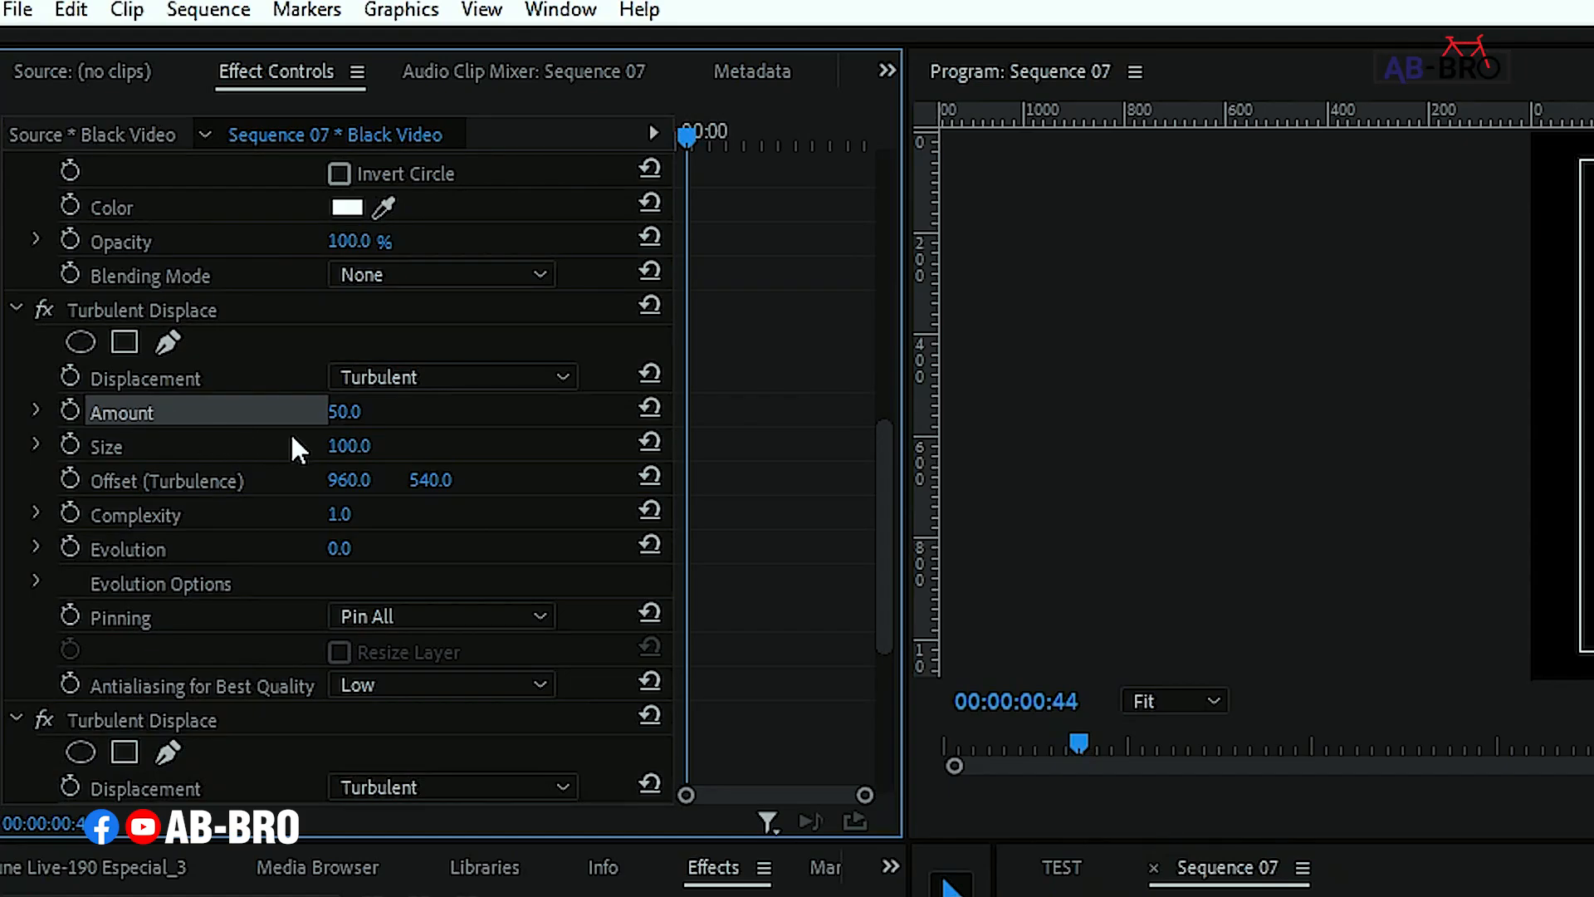
left_click(358, 419)
type("30")
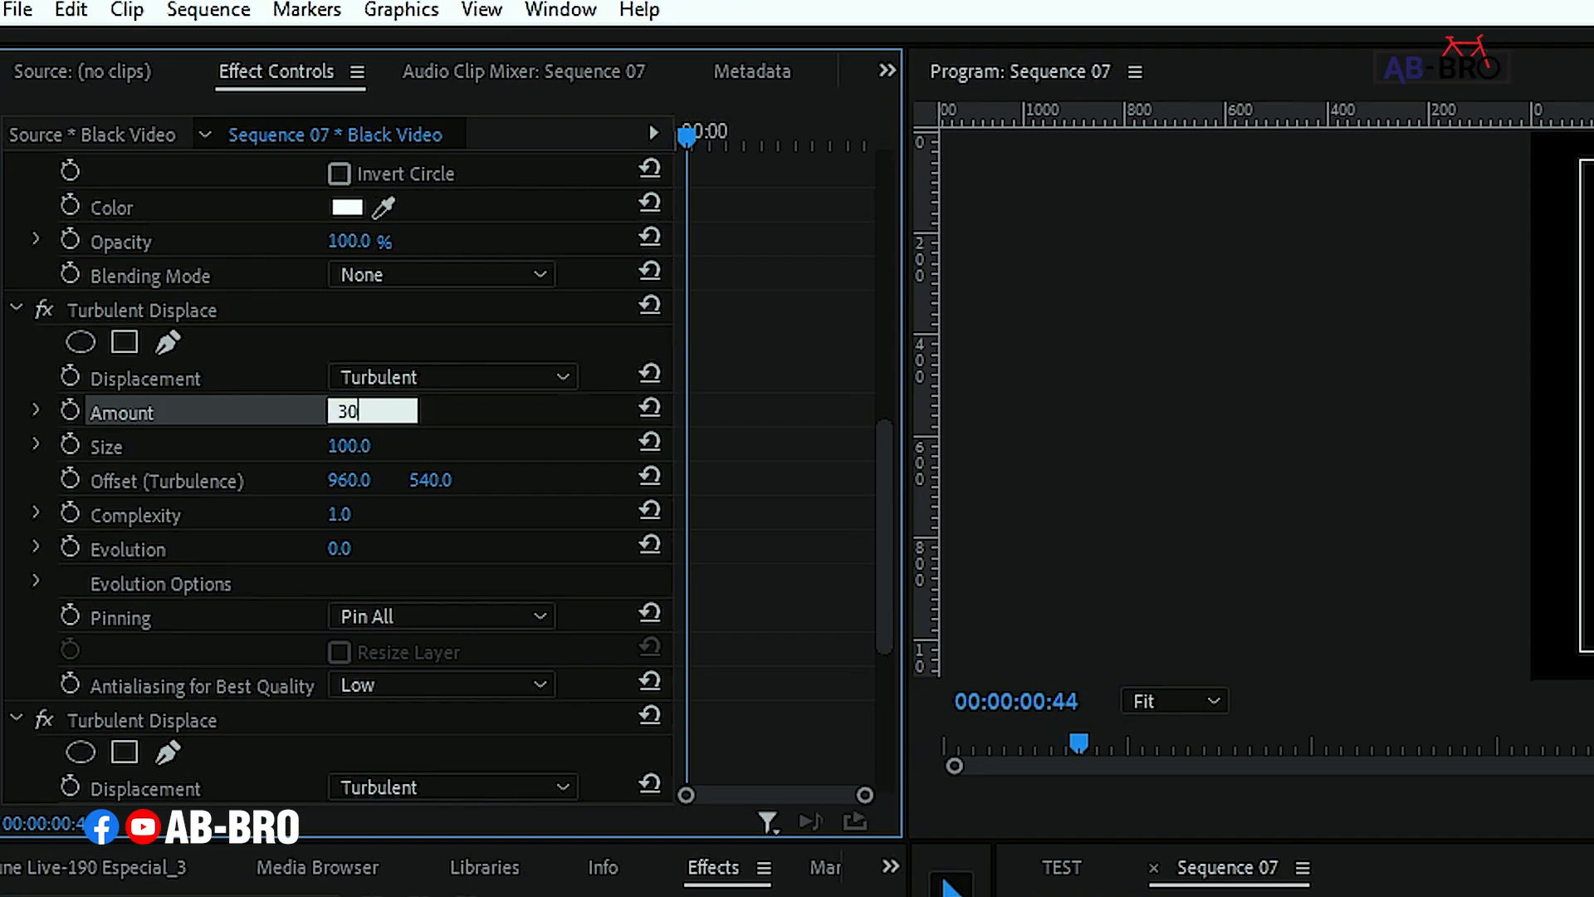
type("0")
key("Return")
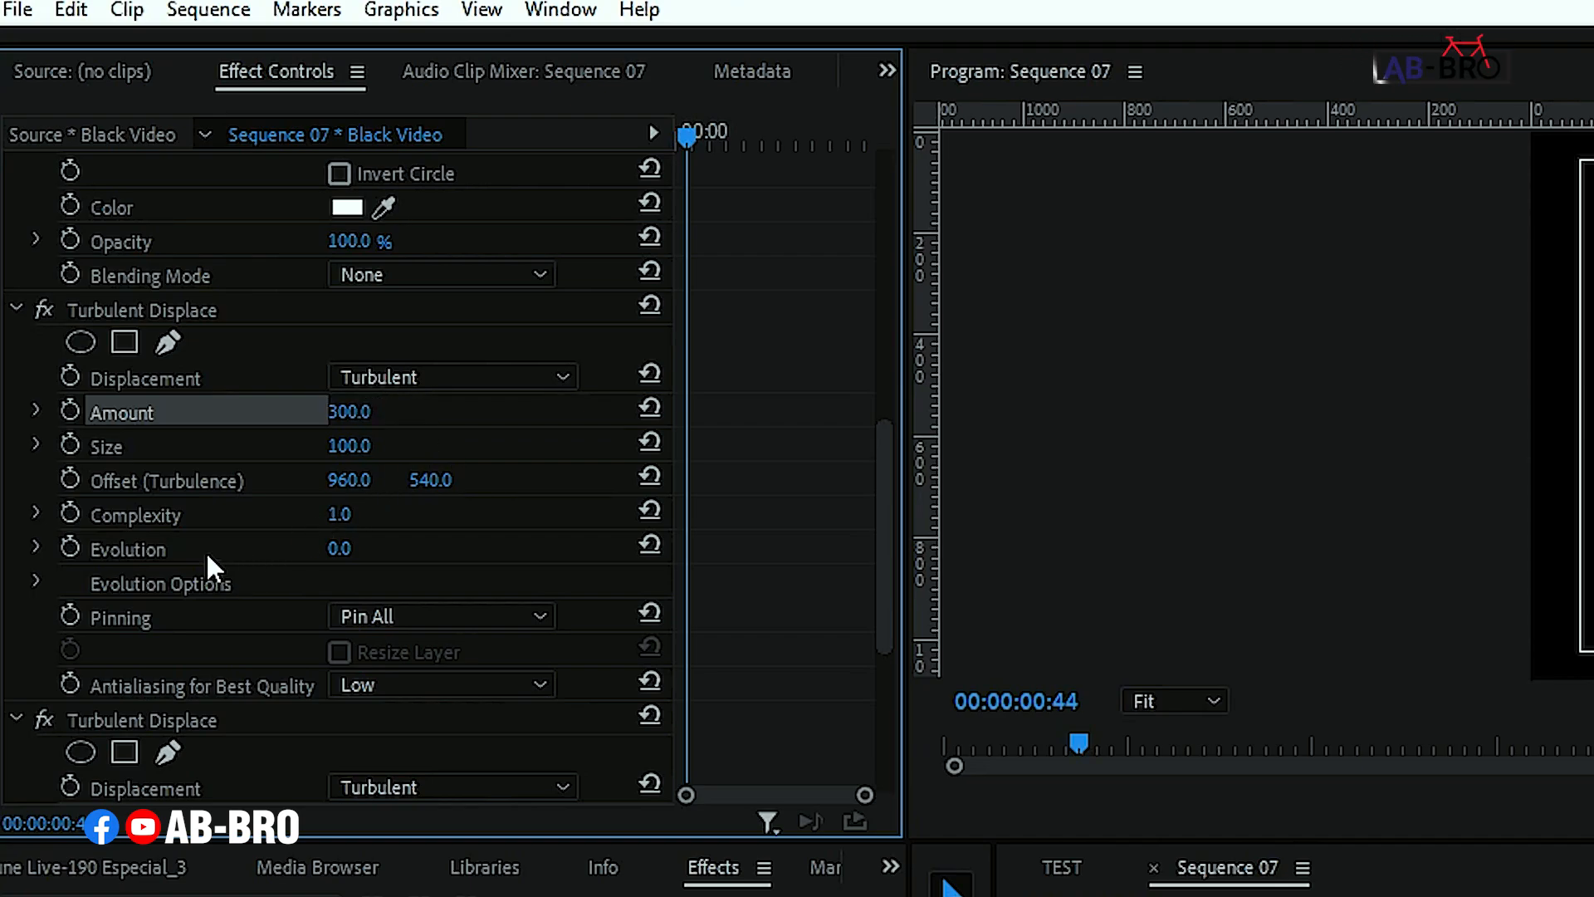
left_click(373, 505)
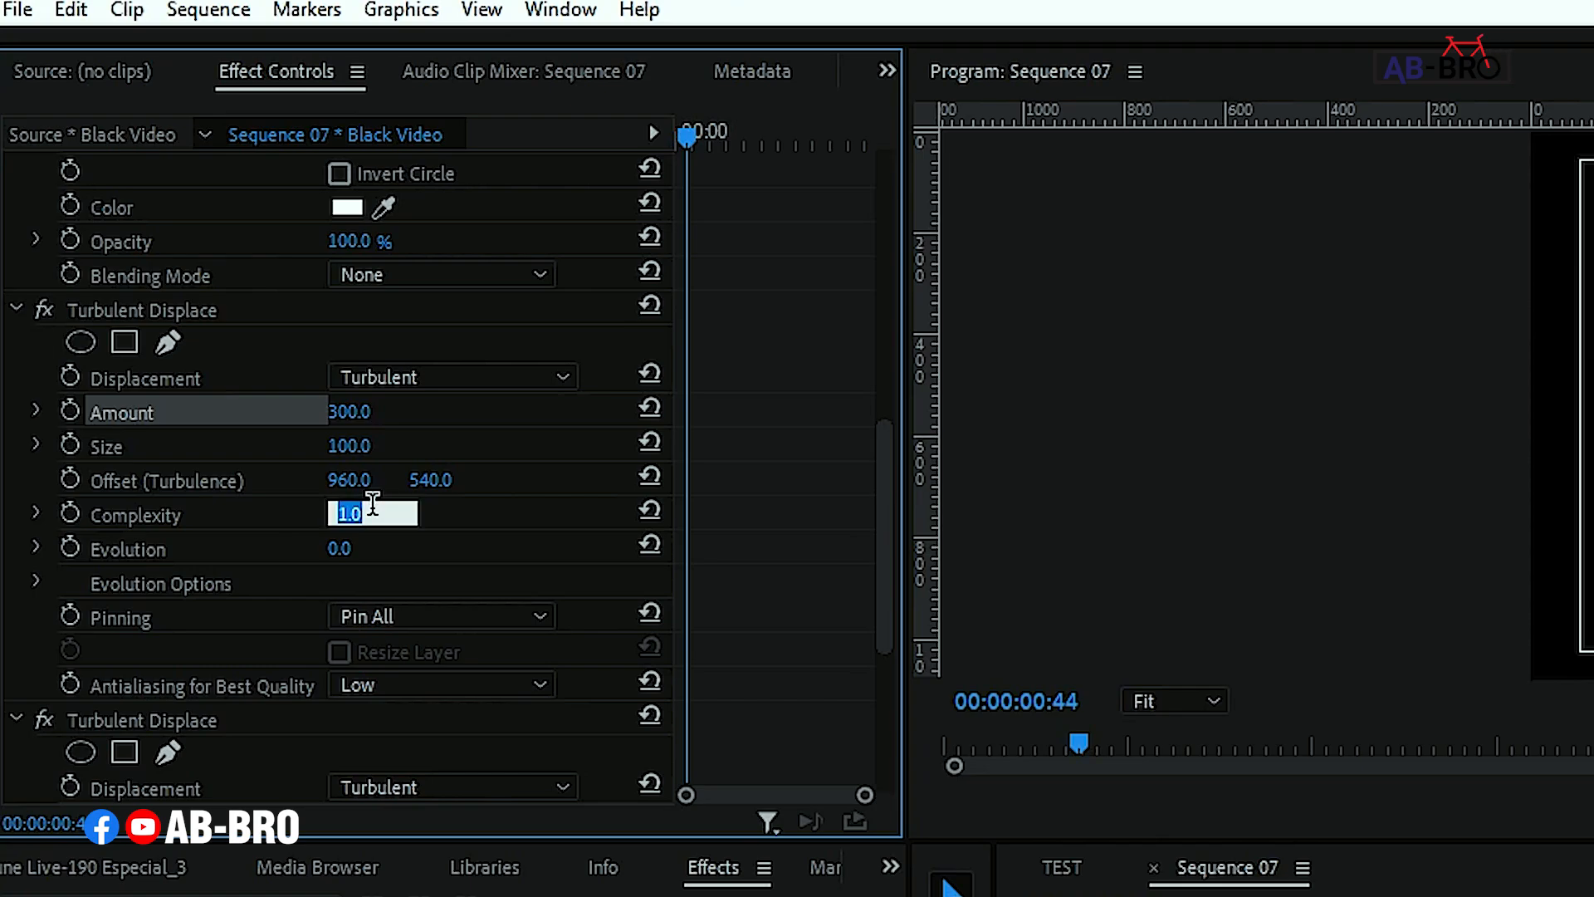
key("Return")
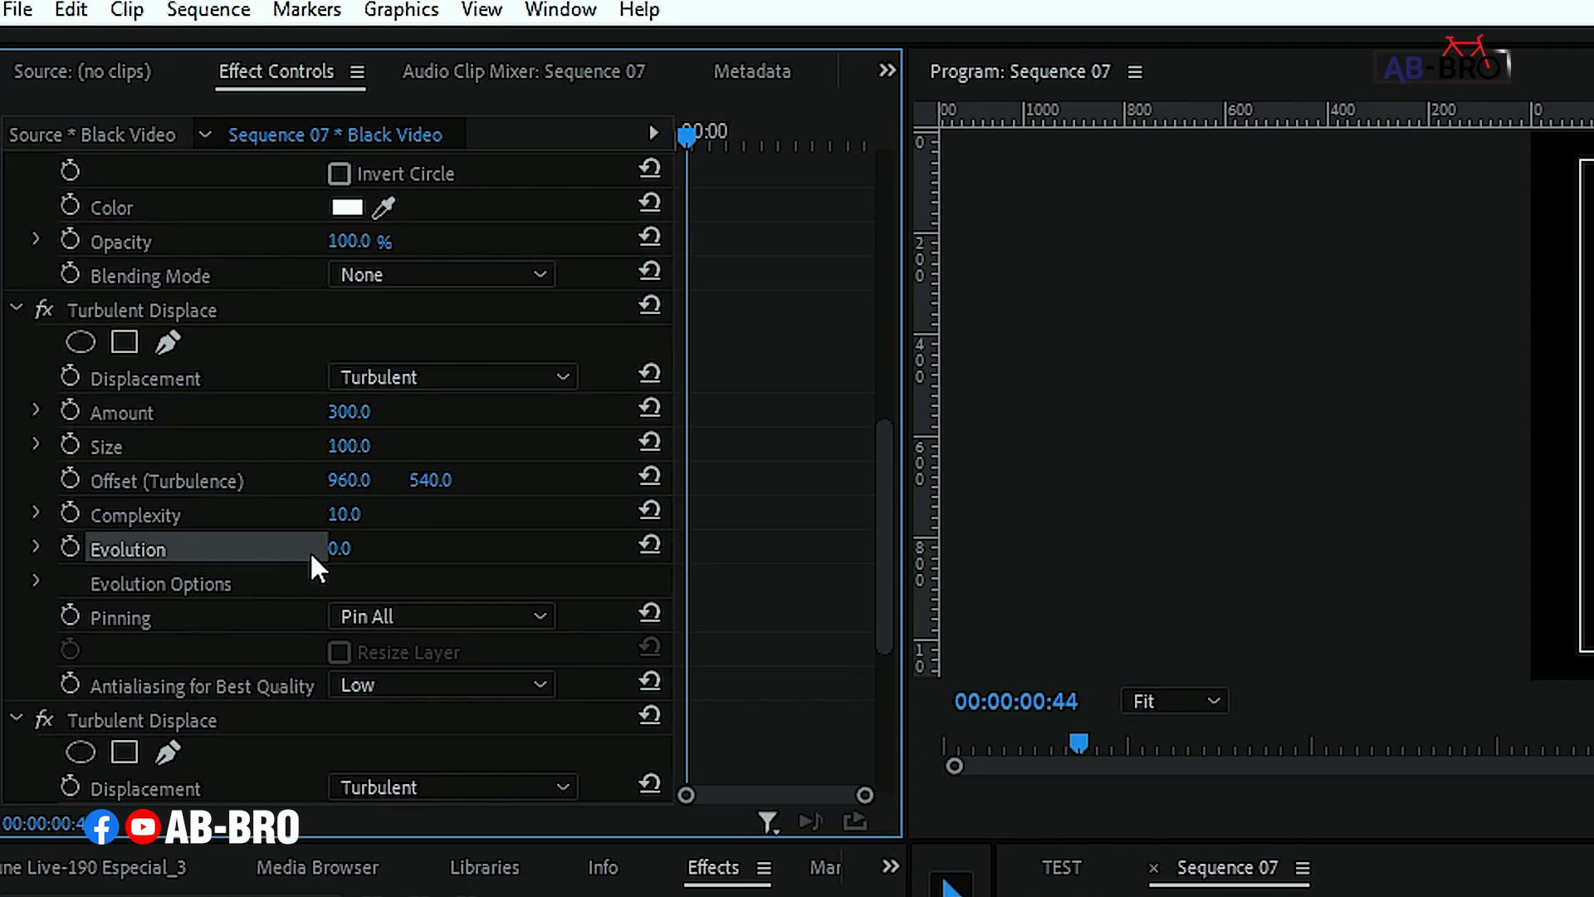
left_click(357, 546)
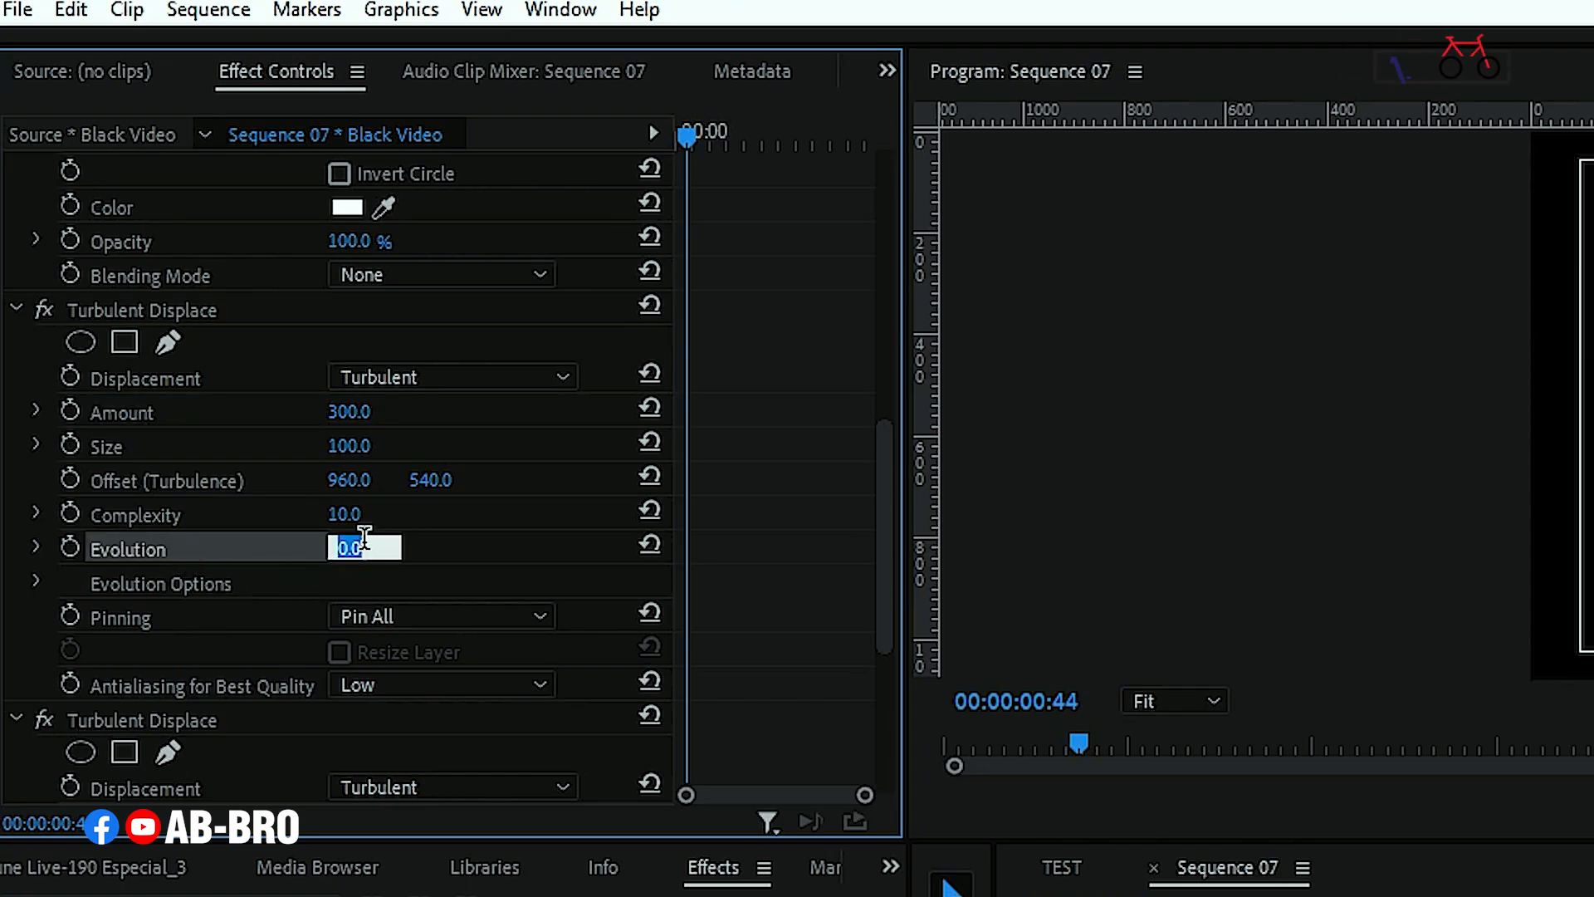
type("60")
key("Return")
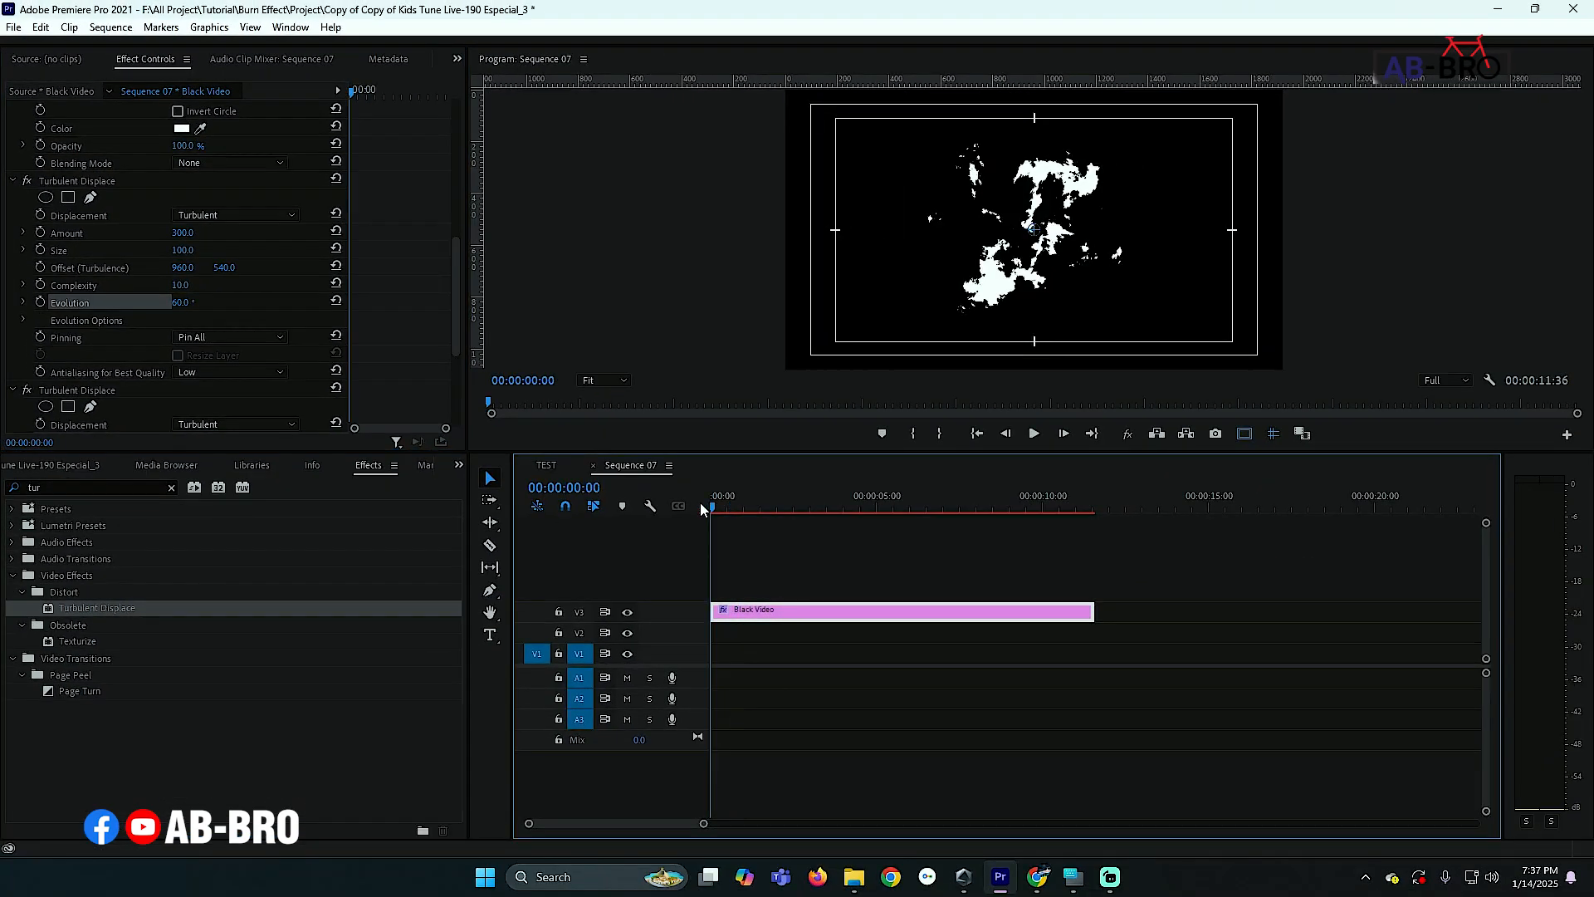
- Play back the sequence near the start to preview the distorted circle
left_click(738, 501)
key("space")
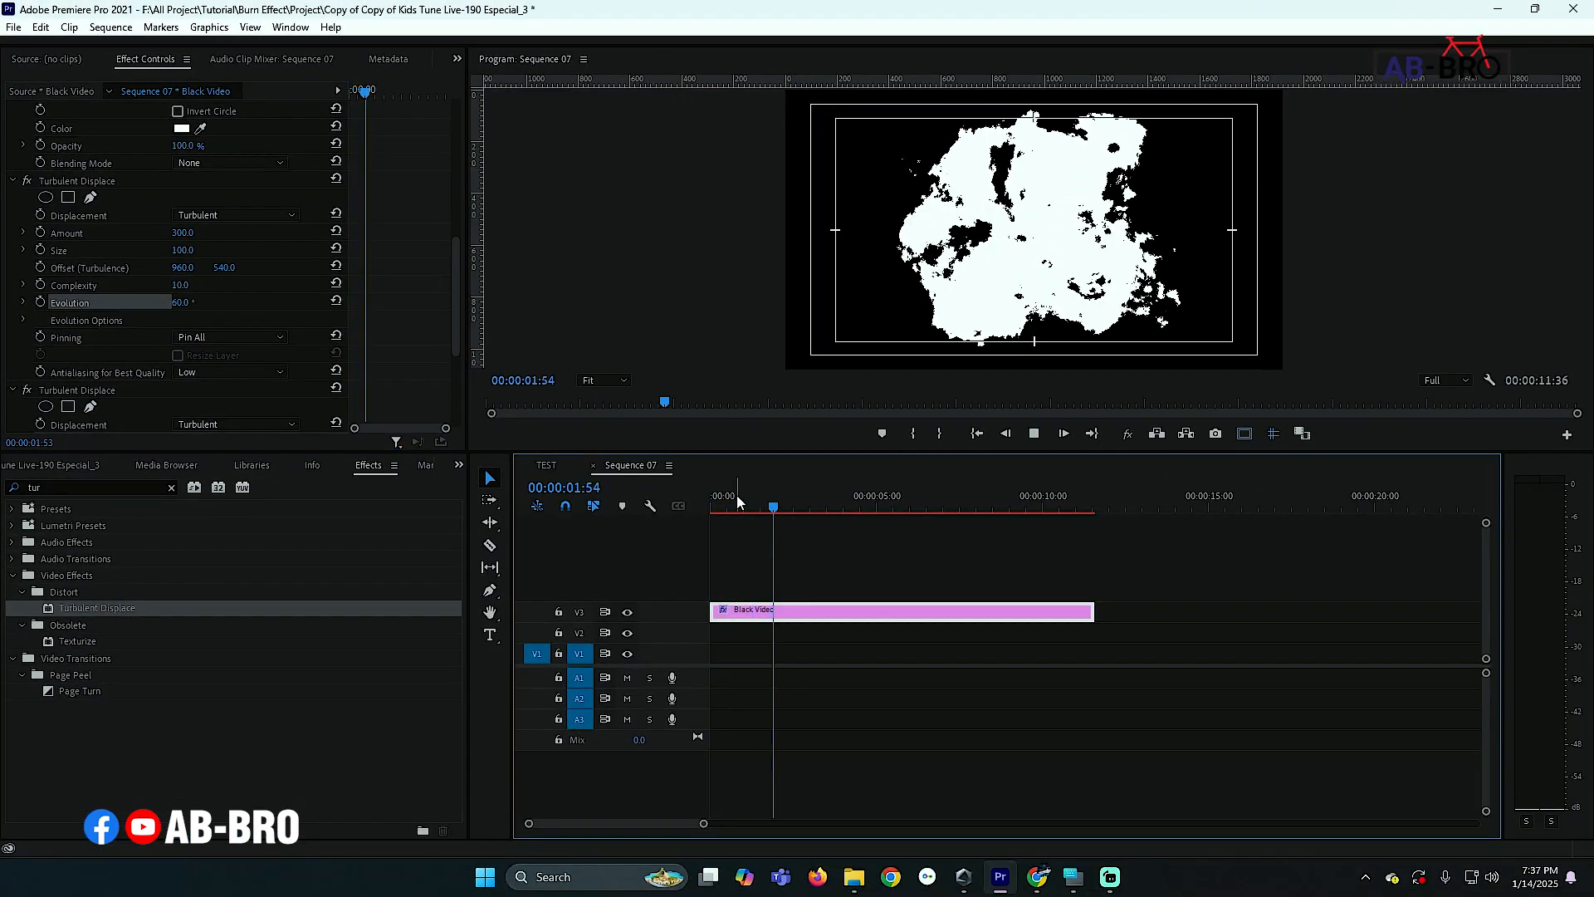
left_click(744, 501)
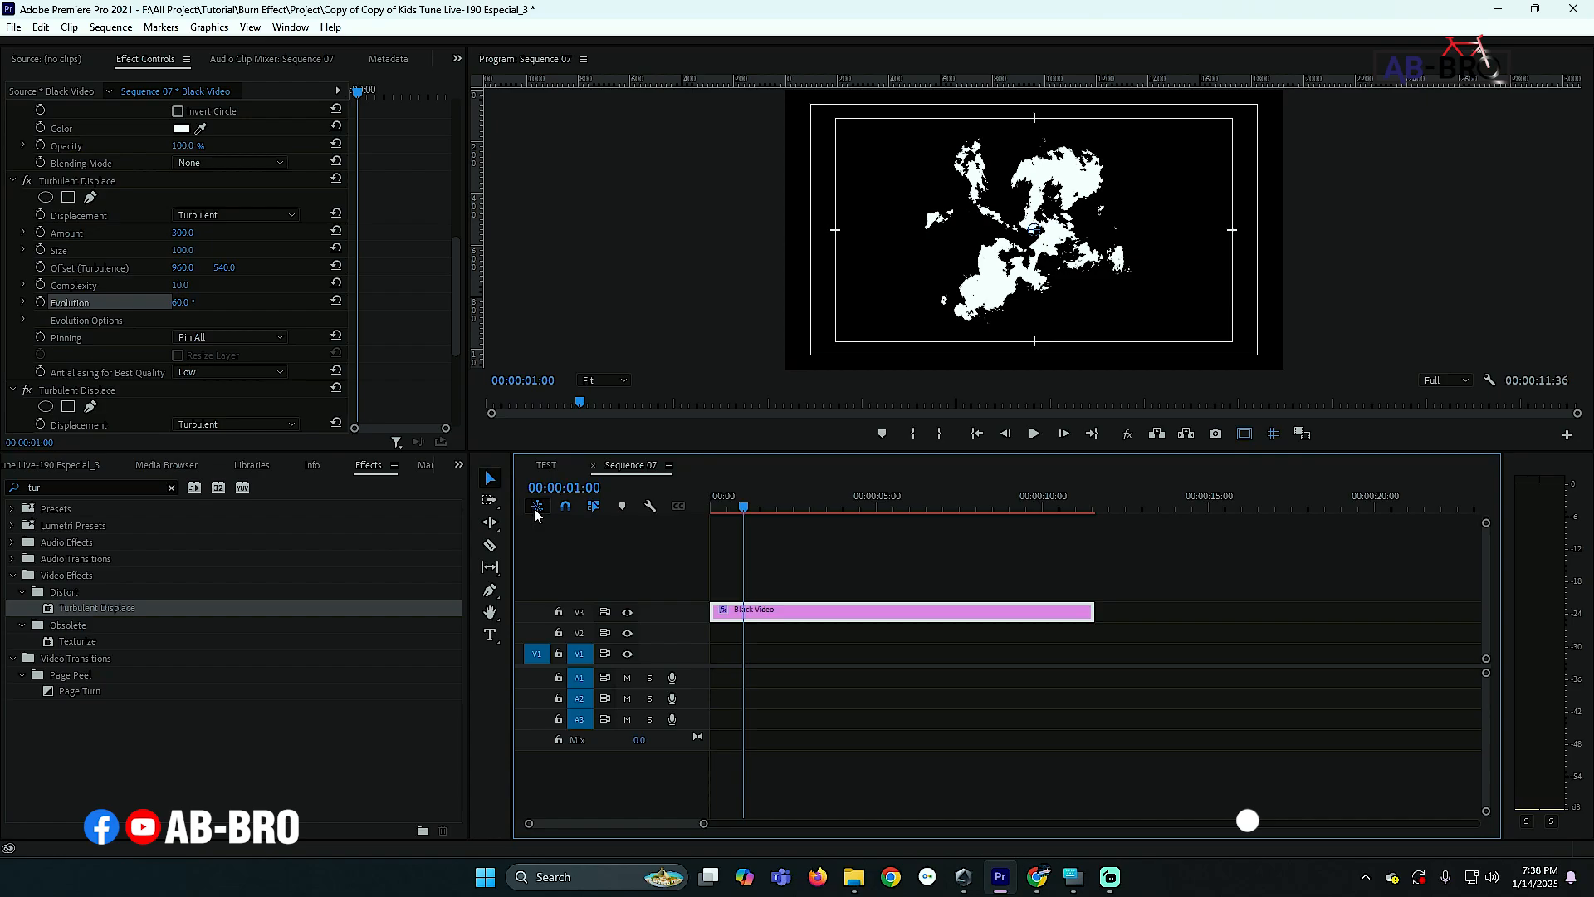
- Add a text title reading BURN in the program frame with the Type tool
left_click(490, 636)
left_click(909, 264)
type("BURN")
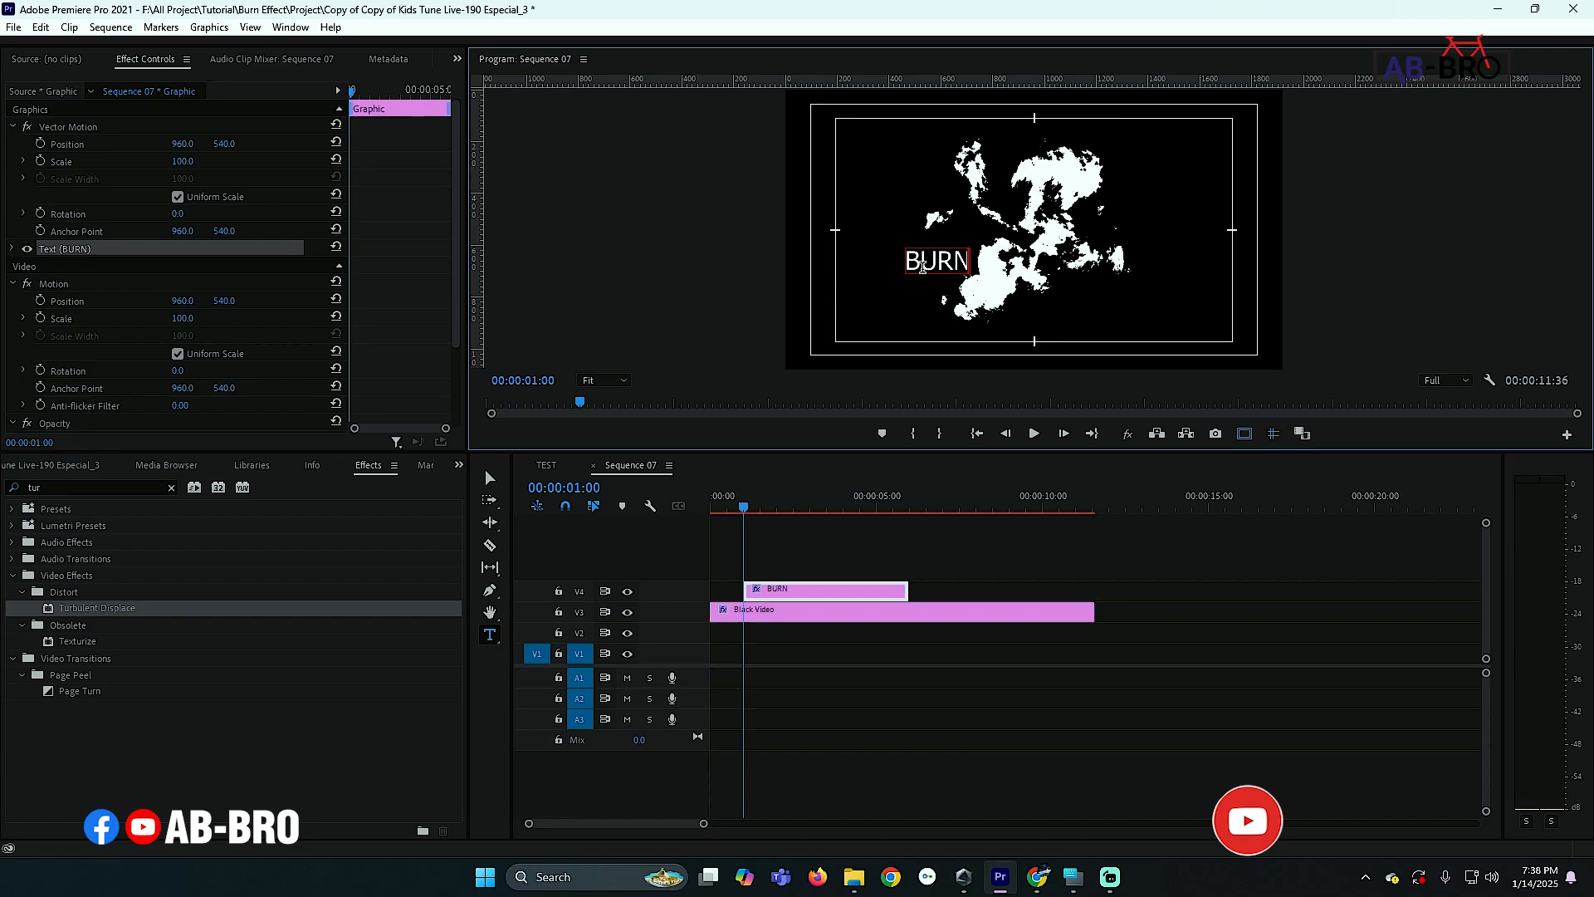
- Increase the BURN text's font size to about 460 so it spans the frame
key("ctrl+a")
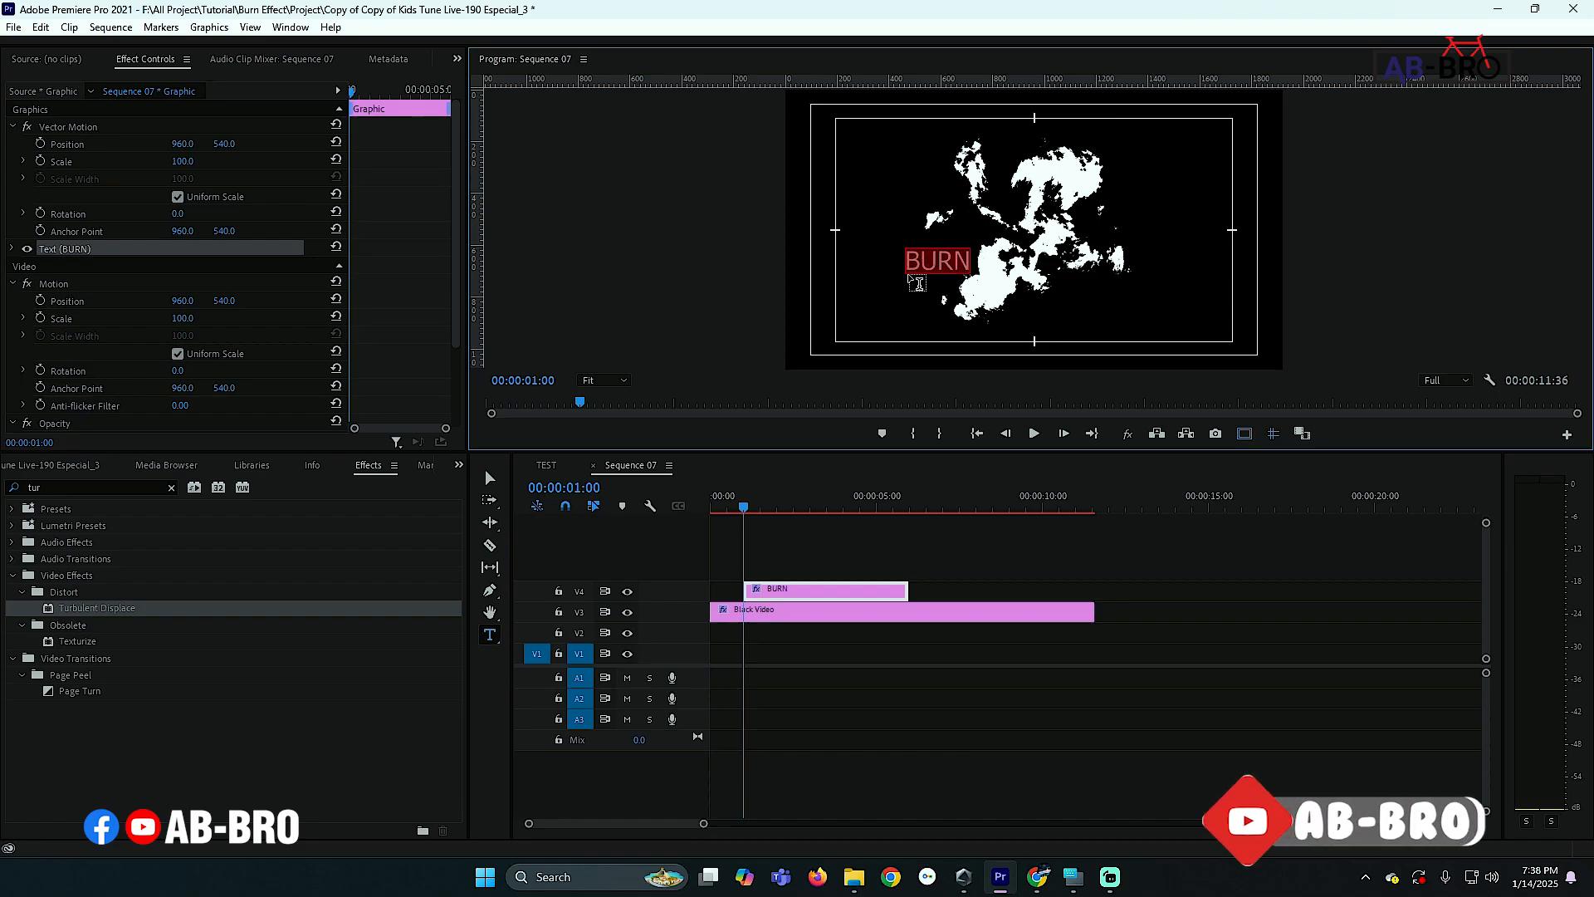
scroll(392, 299, "down", 3)
scroll(391, 302, "up", 1)
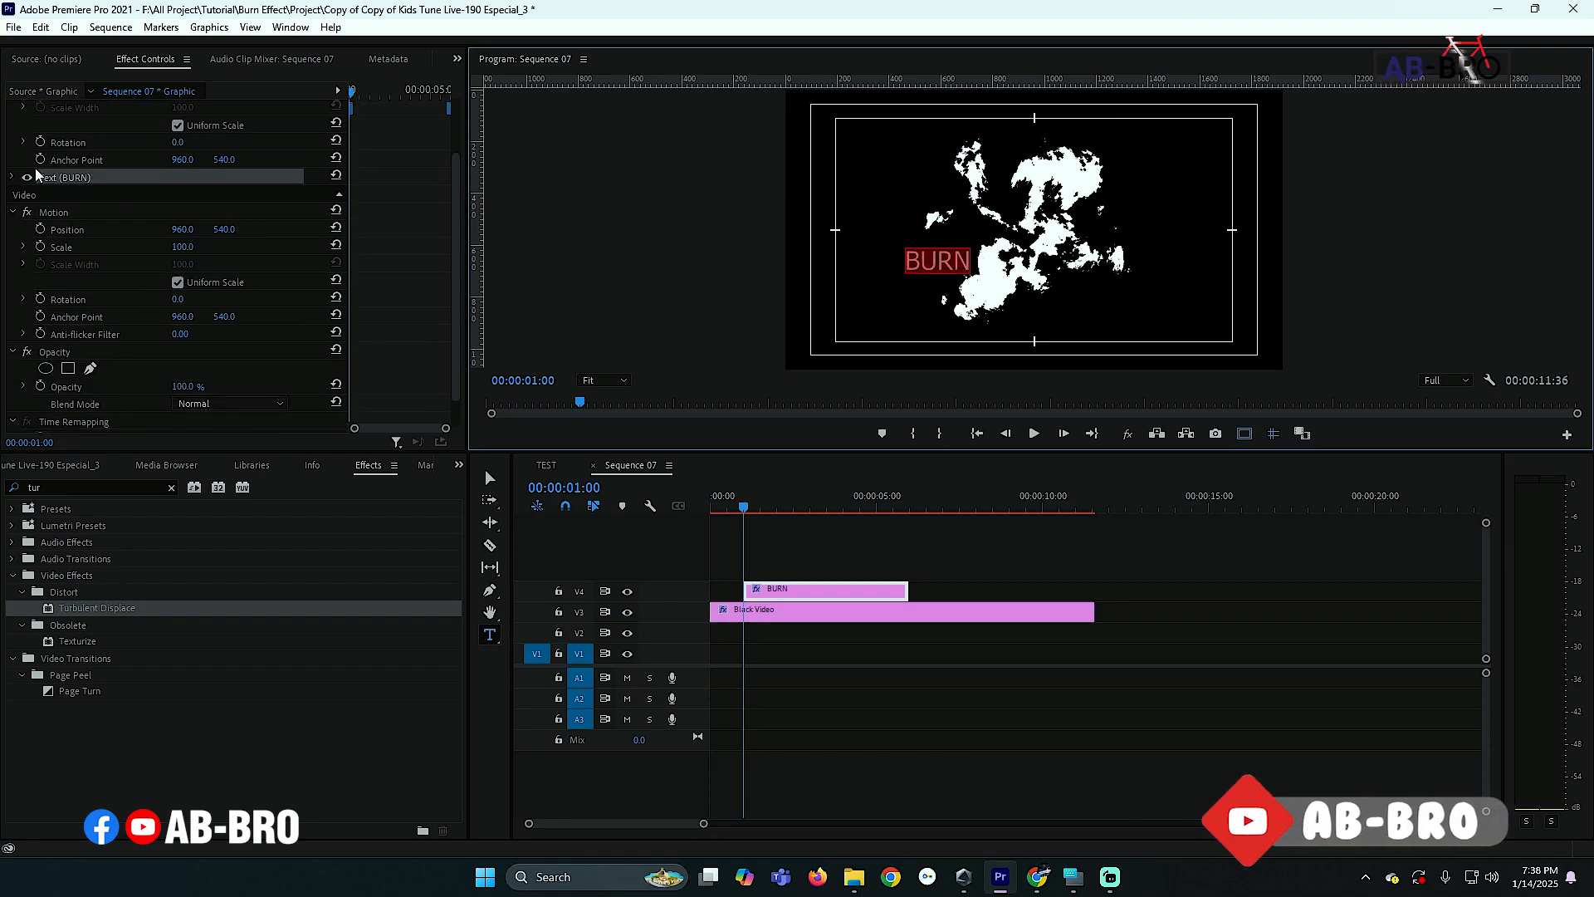
left_click(12, 177)
left_click(12, 177)
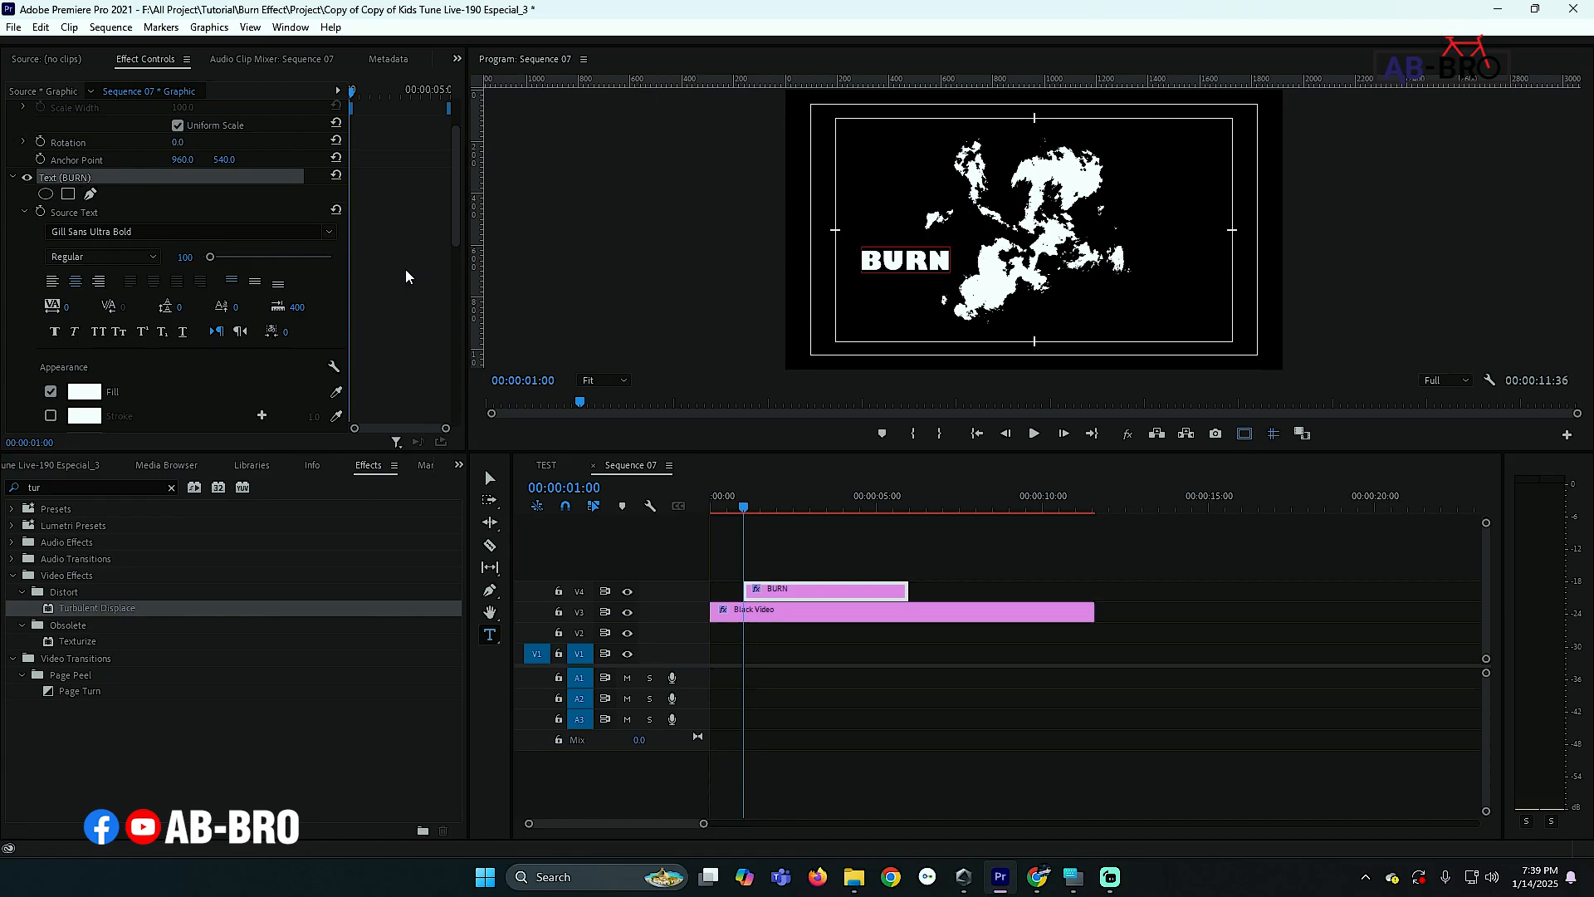
left_click_drag(211, 256, 238, 253)
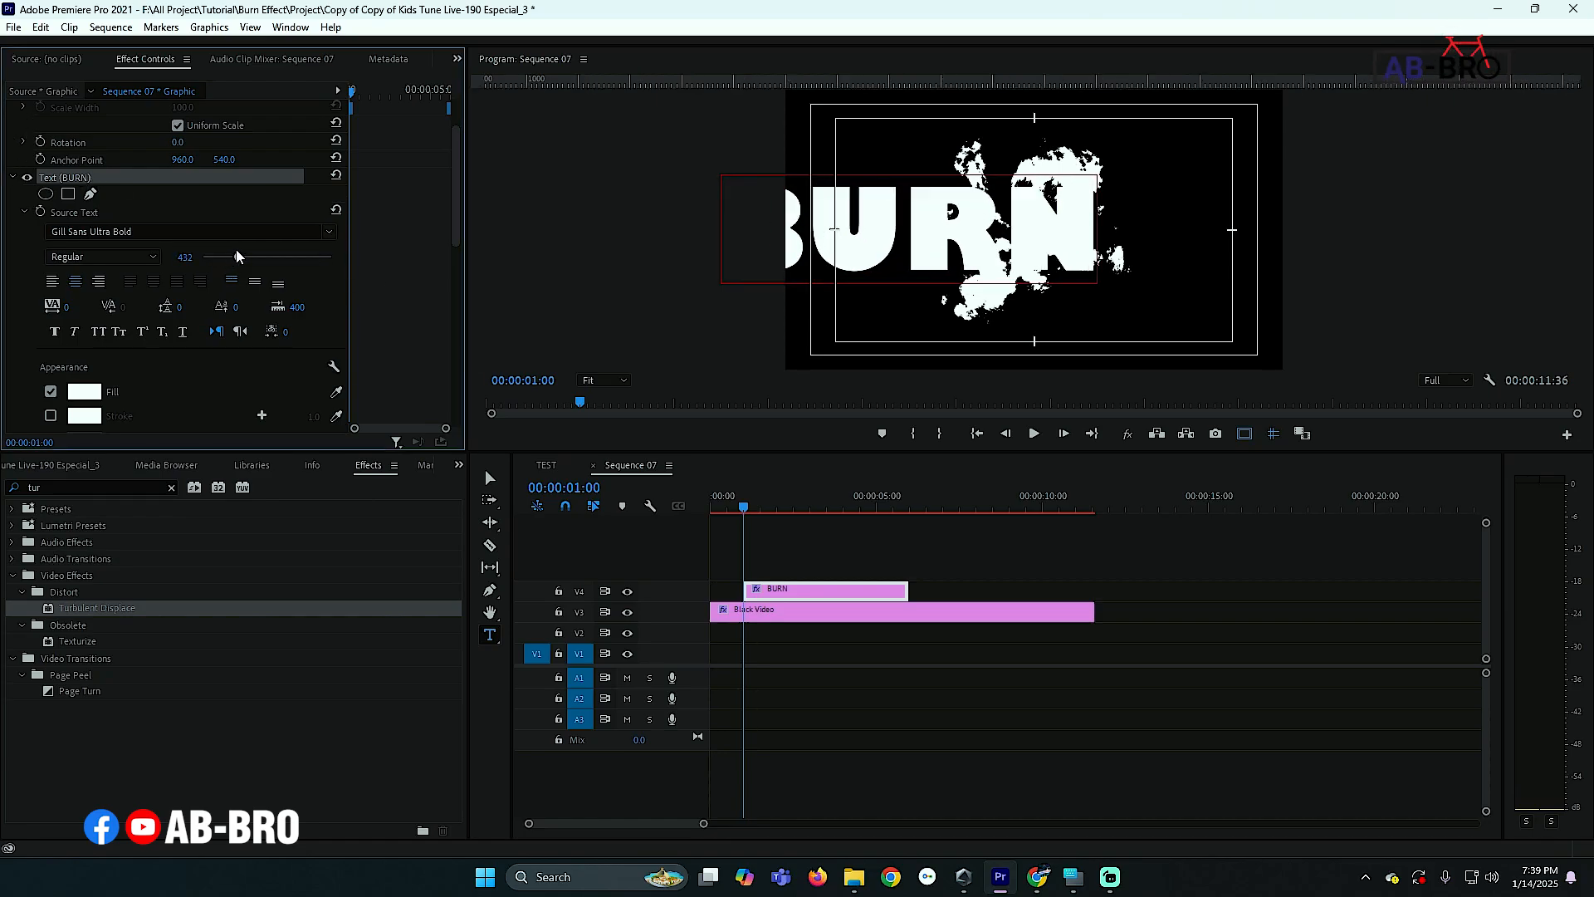
- Move the BURN graphic clip down to track V2 beneath the Black Video clip
left_click(778, 593)
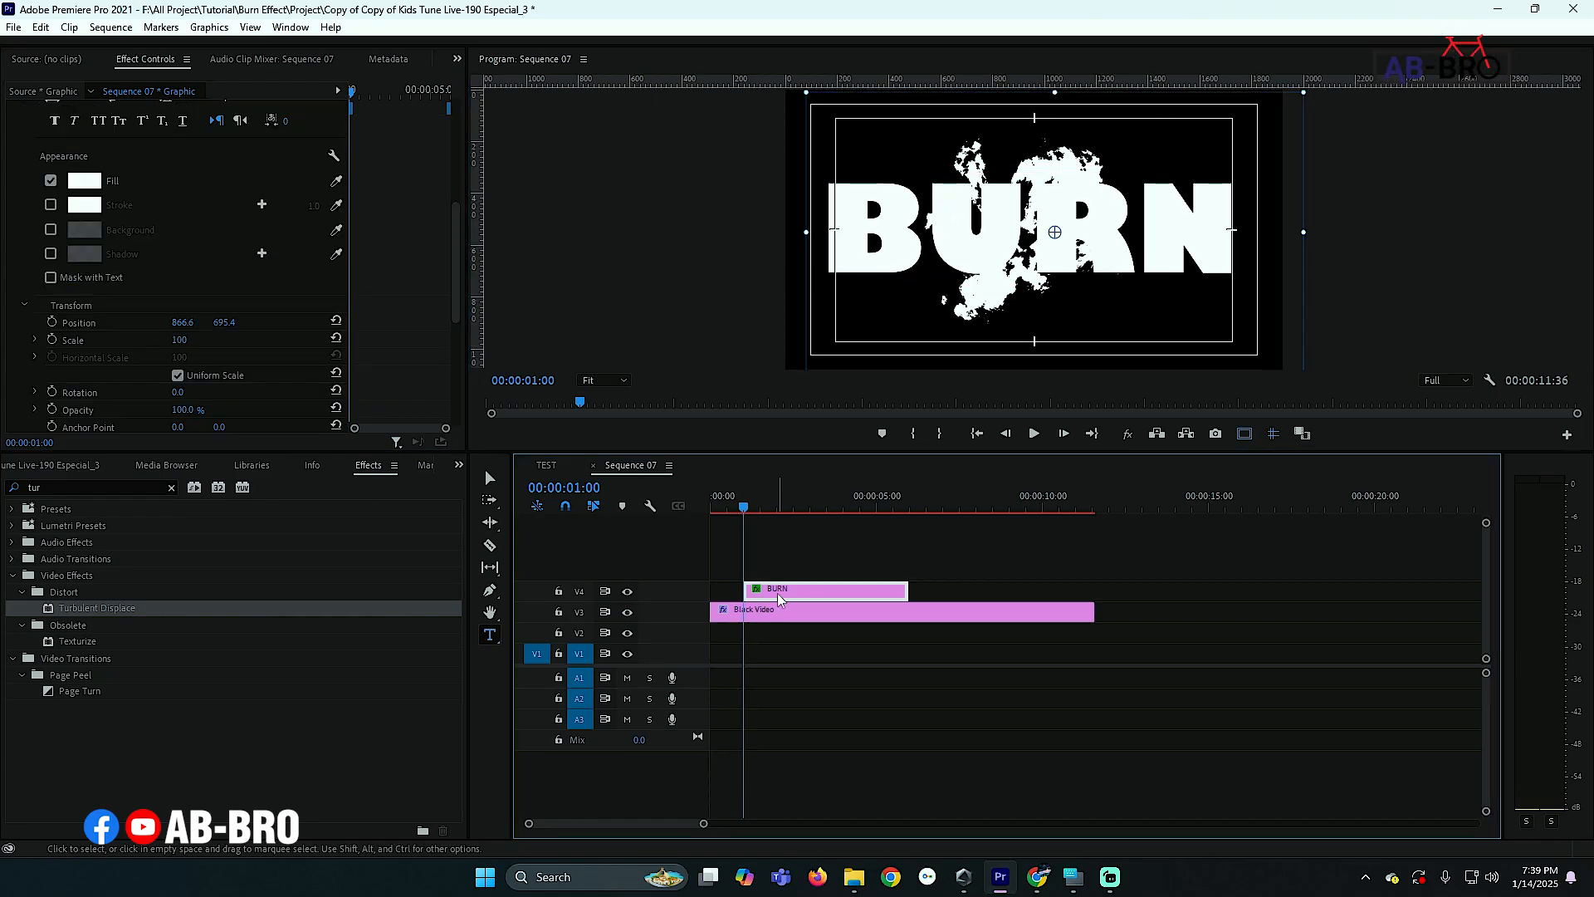
left_click_drag(779, 600, 744, 635)
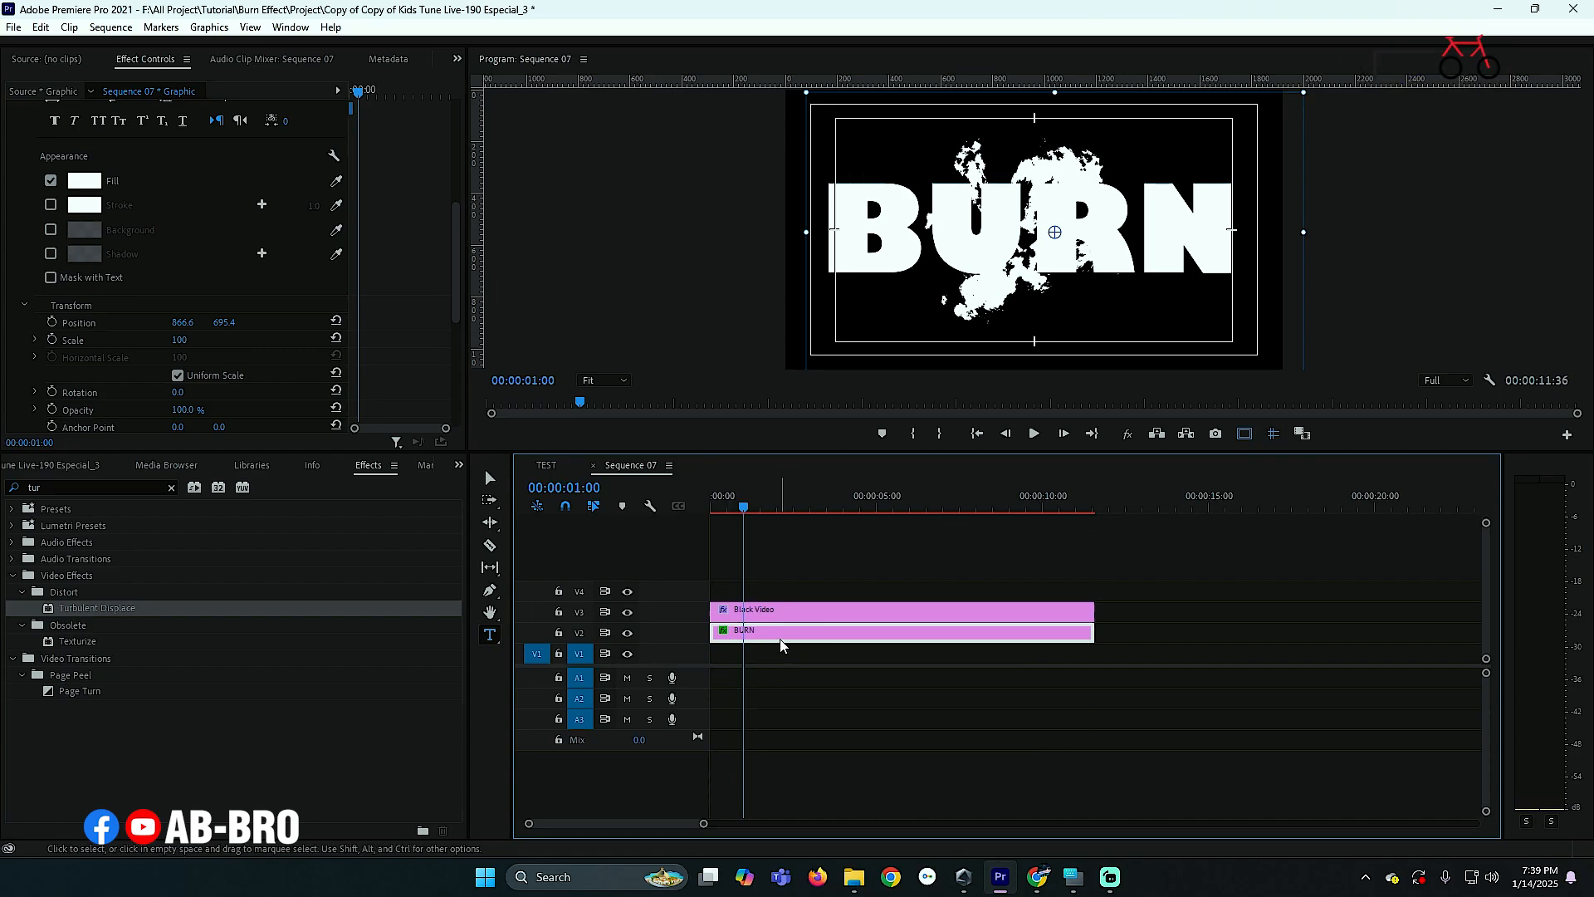
- Search the effects for Track Matte Key and apply it to the BURN clip
left_click(50, 487)
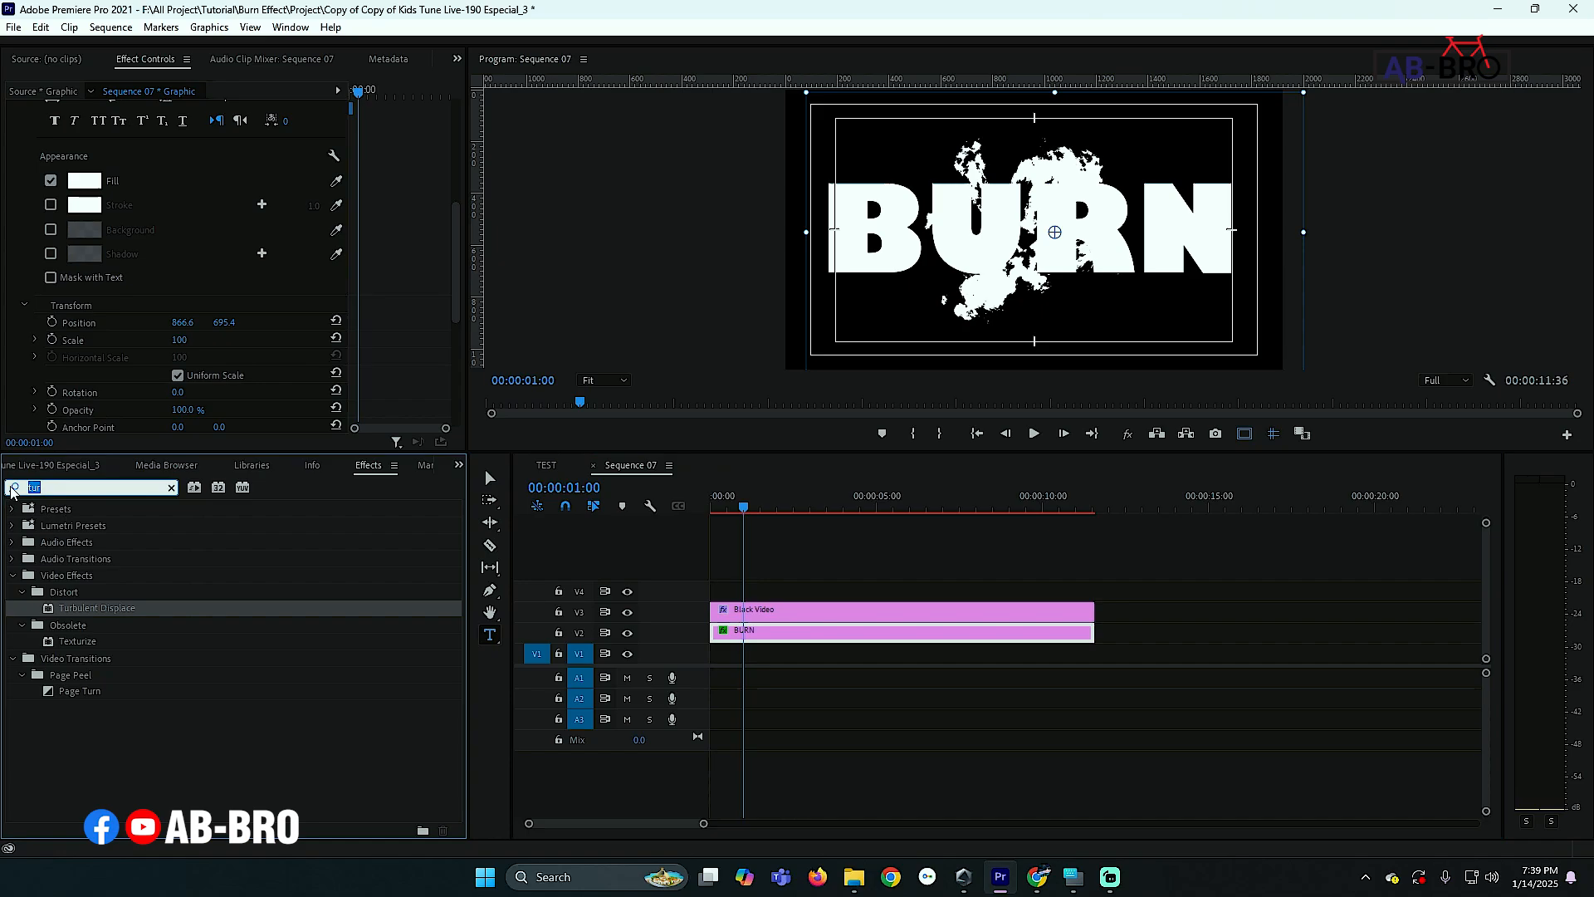
type("TRACK")
left_click_drag(92, 608, 750, 635)
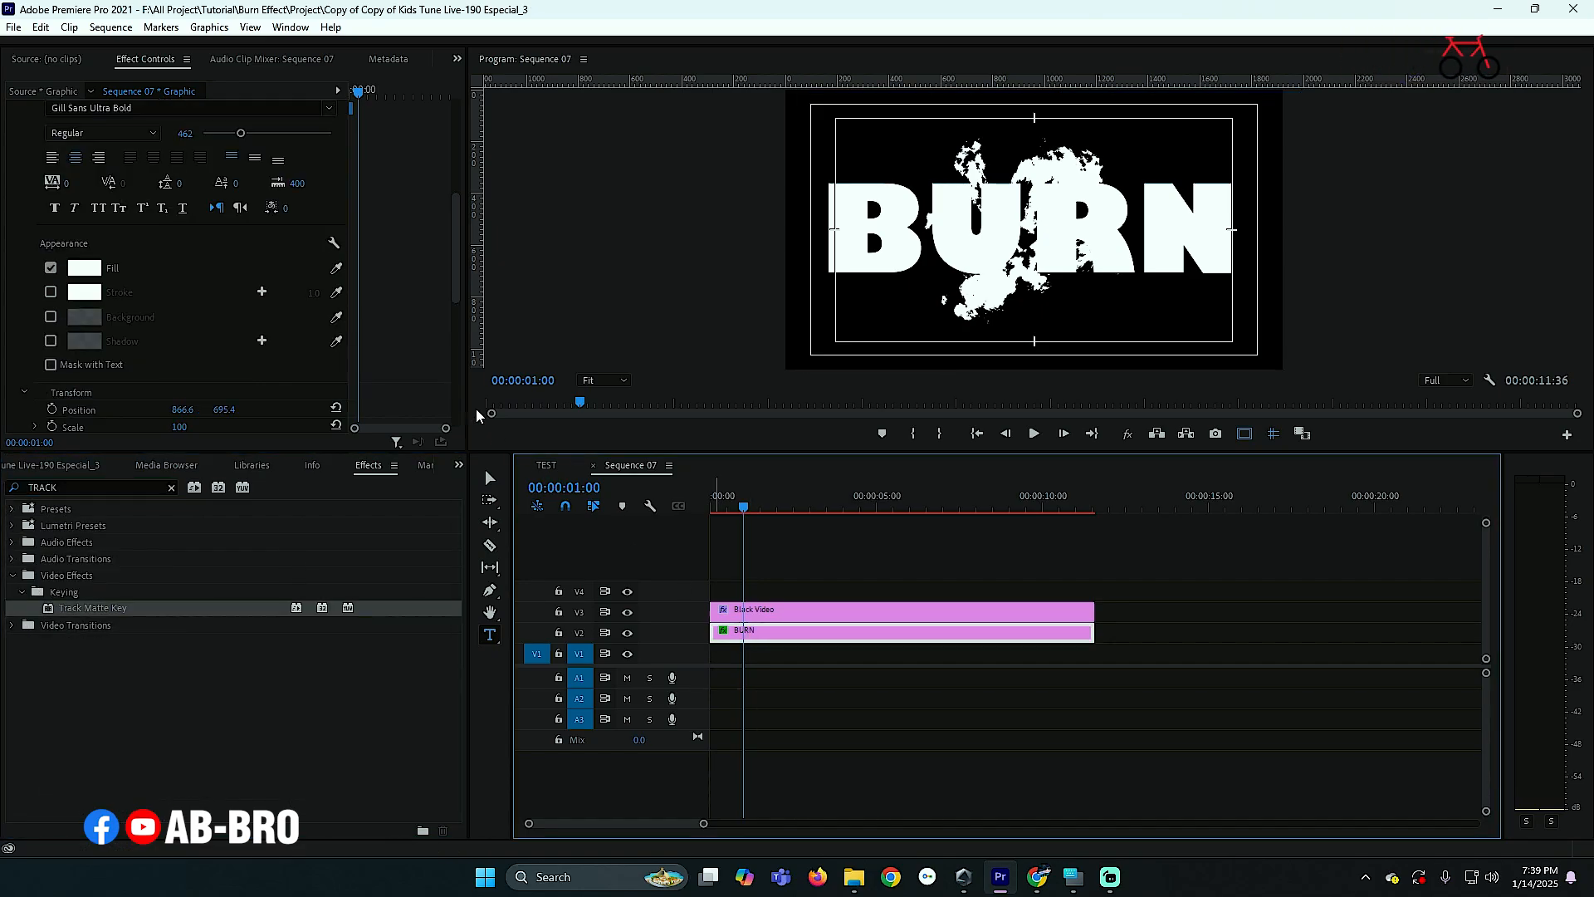
- Set the Track Matte Key's Matte to Video 3
scroll(402, 331, "up", 3)
scroll(372, 279, "up", 5)
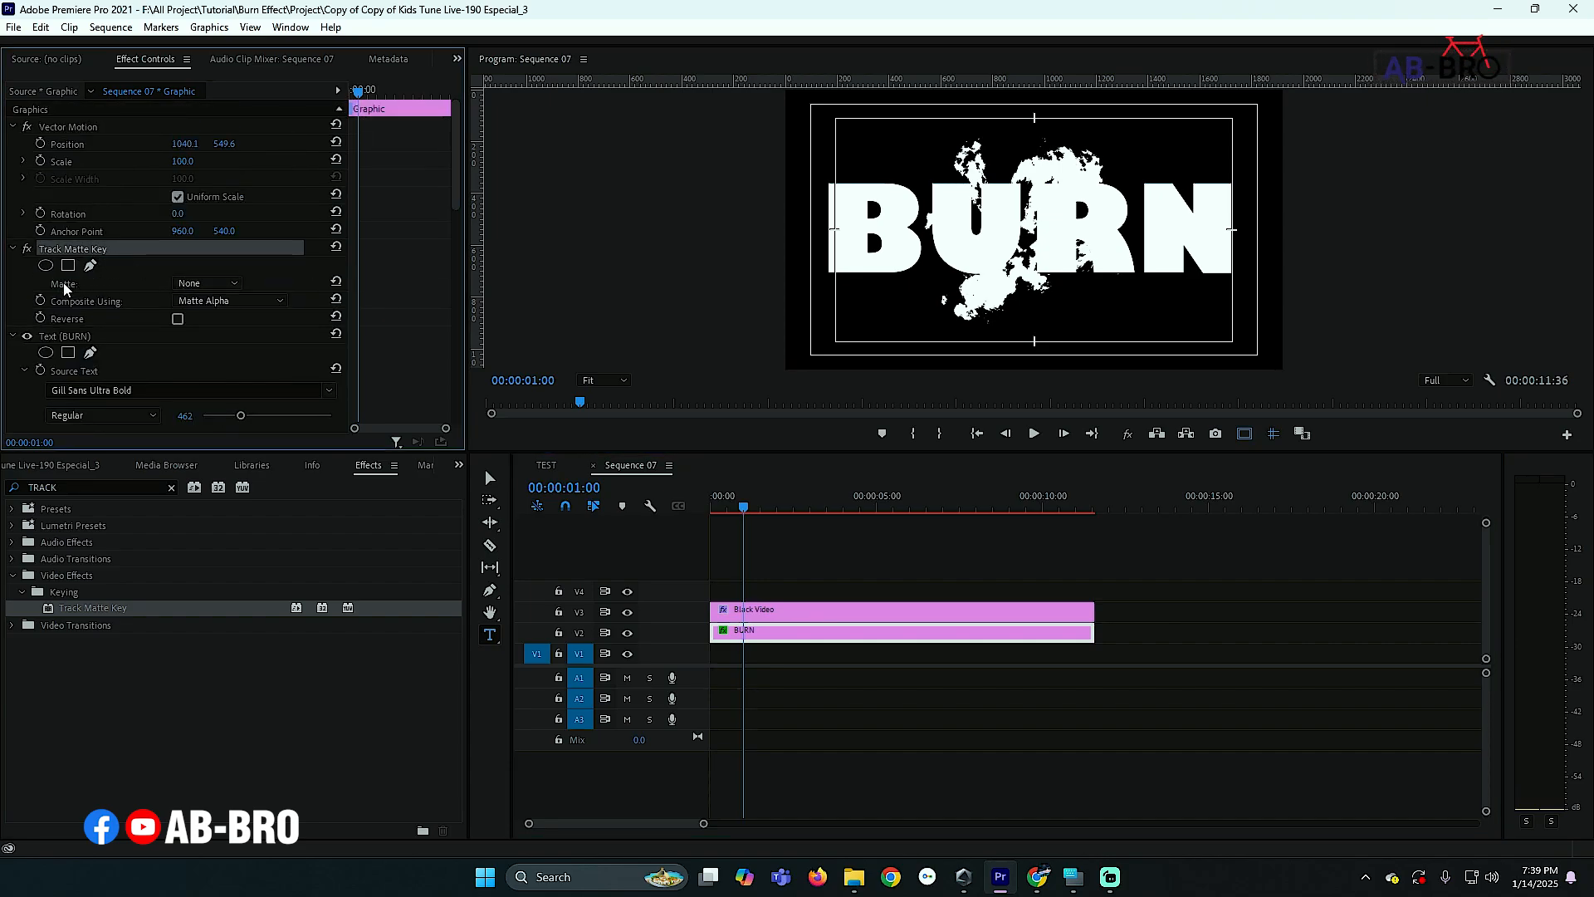
left_click(196, 288)
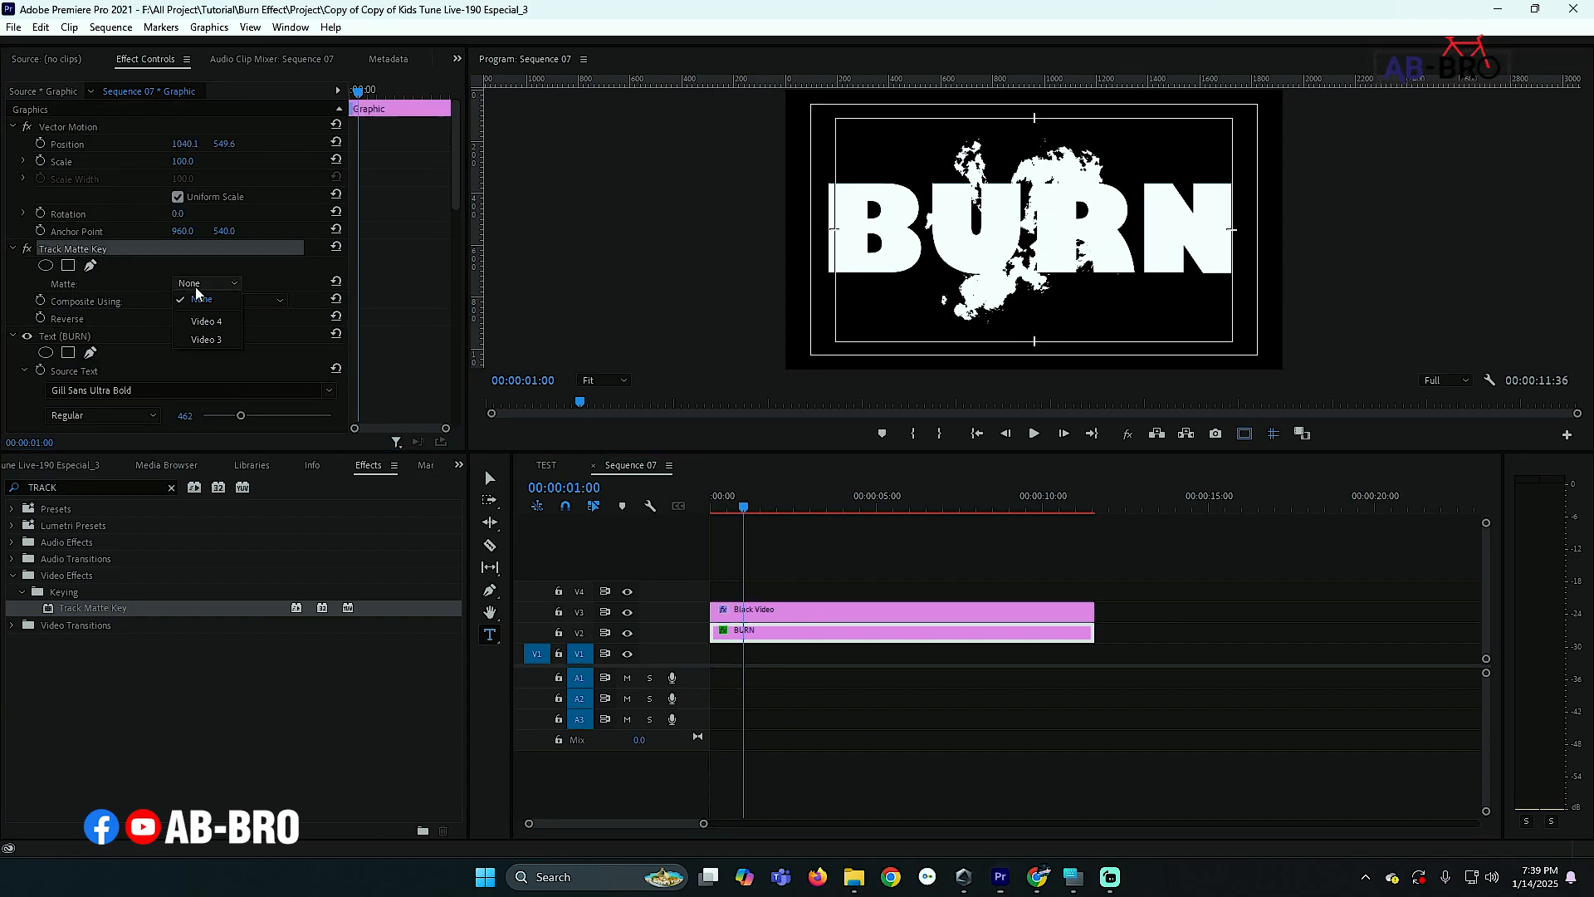
left_click(206, 339)
- Play the sequence from the start to preview the text reveal
left_click_drag(744, 508, 701, 511)
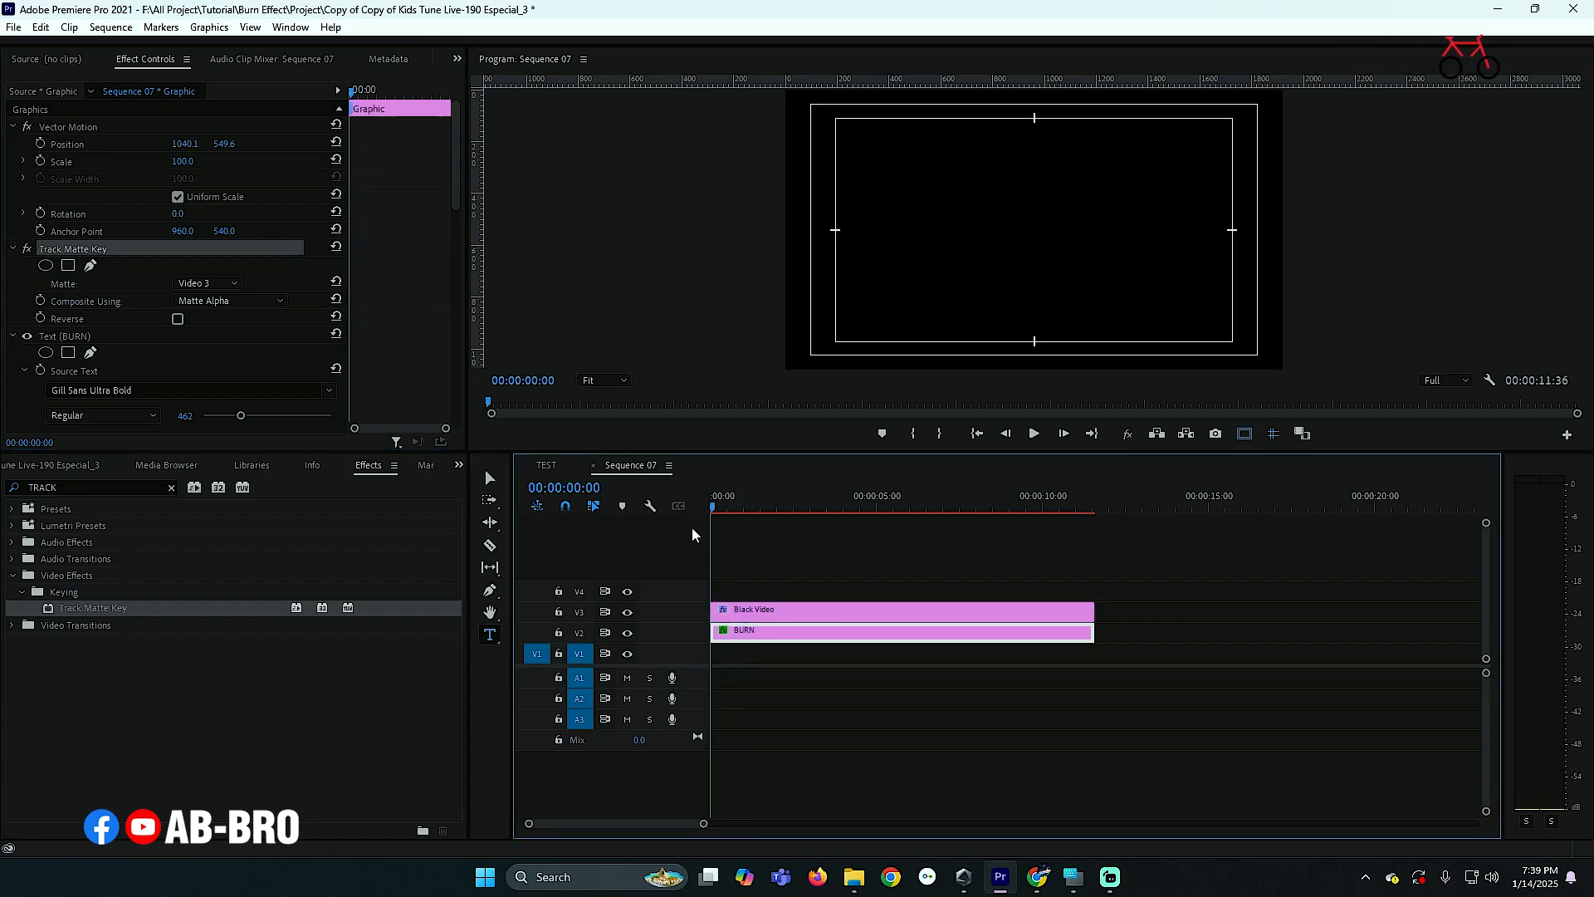
key("space")
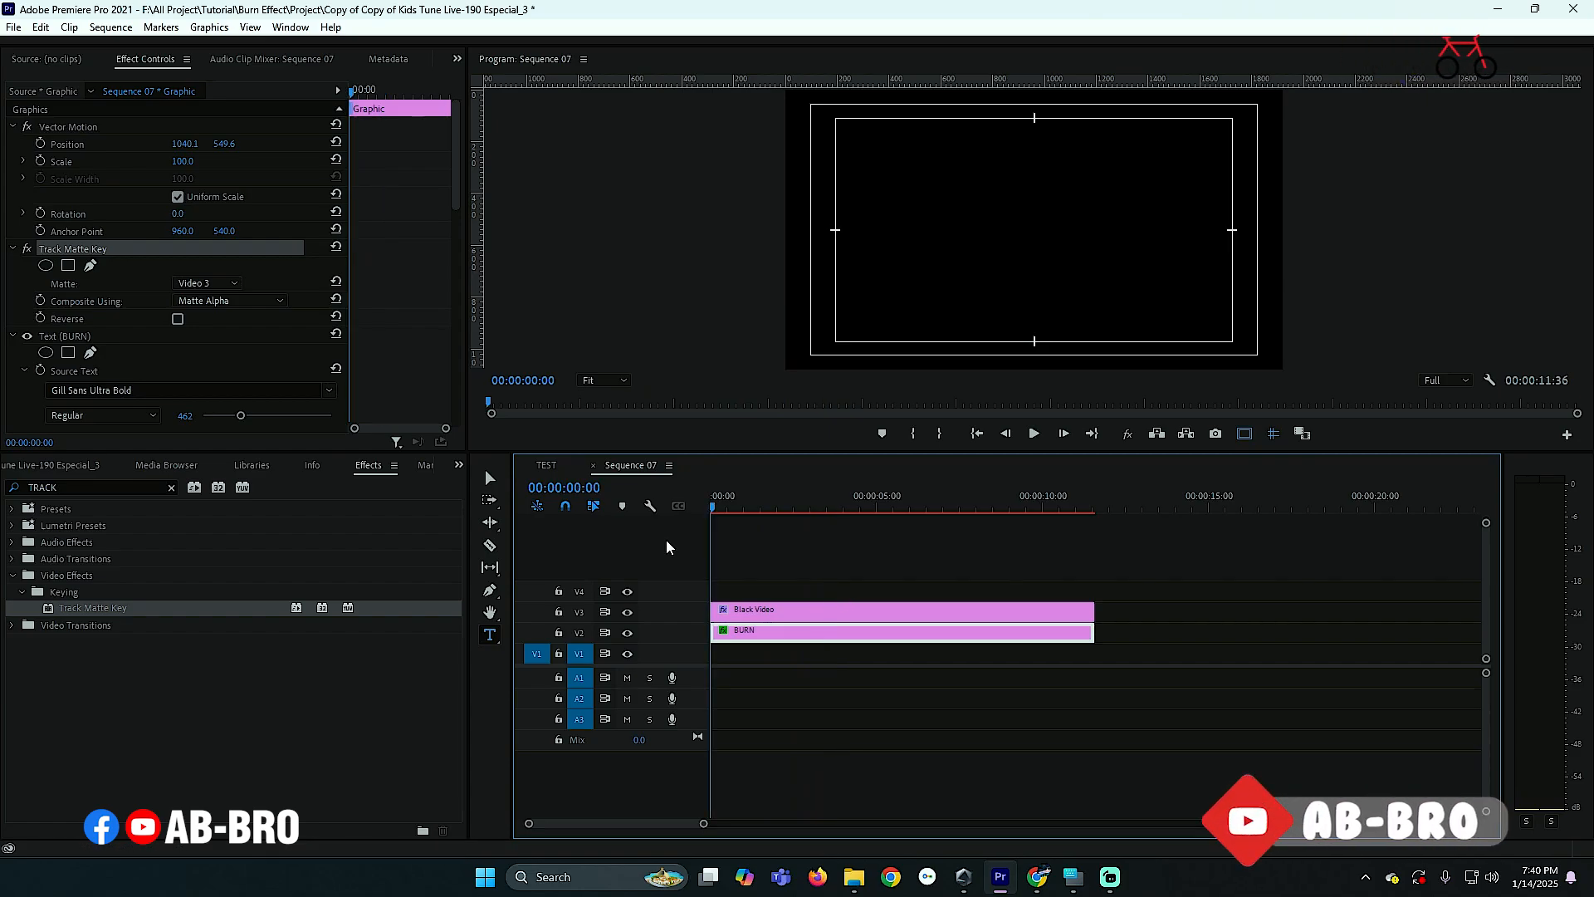
left_click(735, 505)
- Copy the Black Video clip onto track V4 above the existing clips
left_click(762, 613)
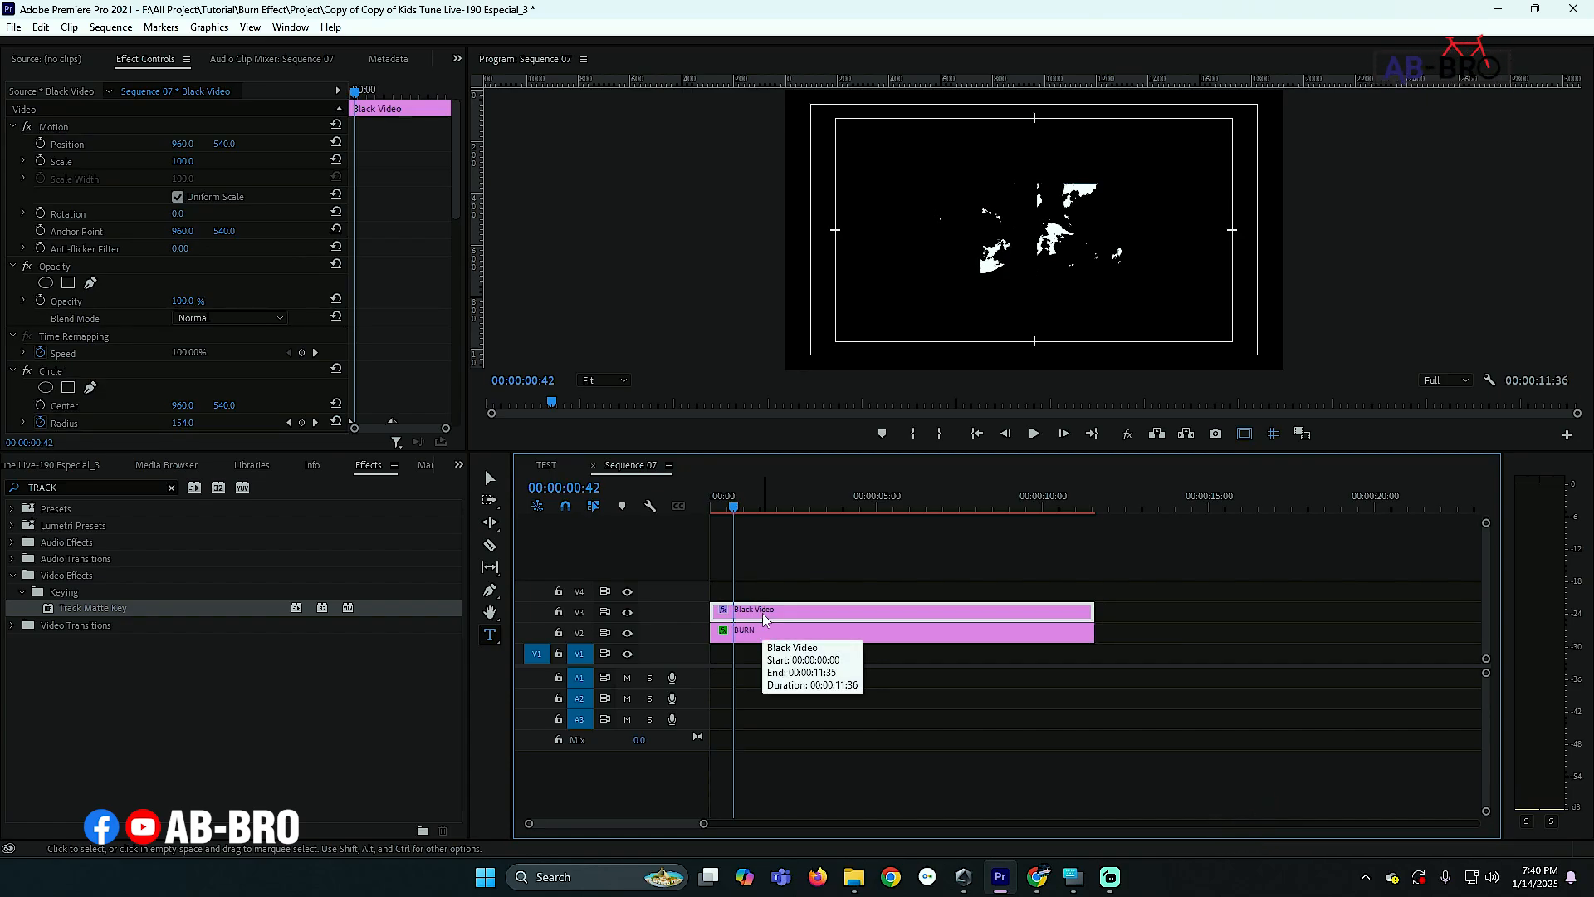
left_click_drag(762, 613, 760, 591)
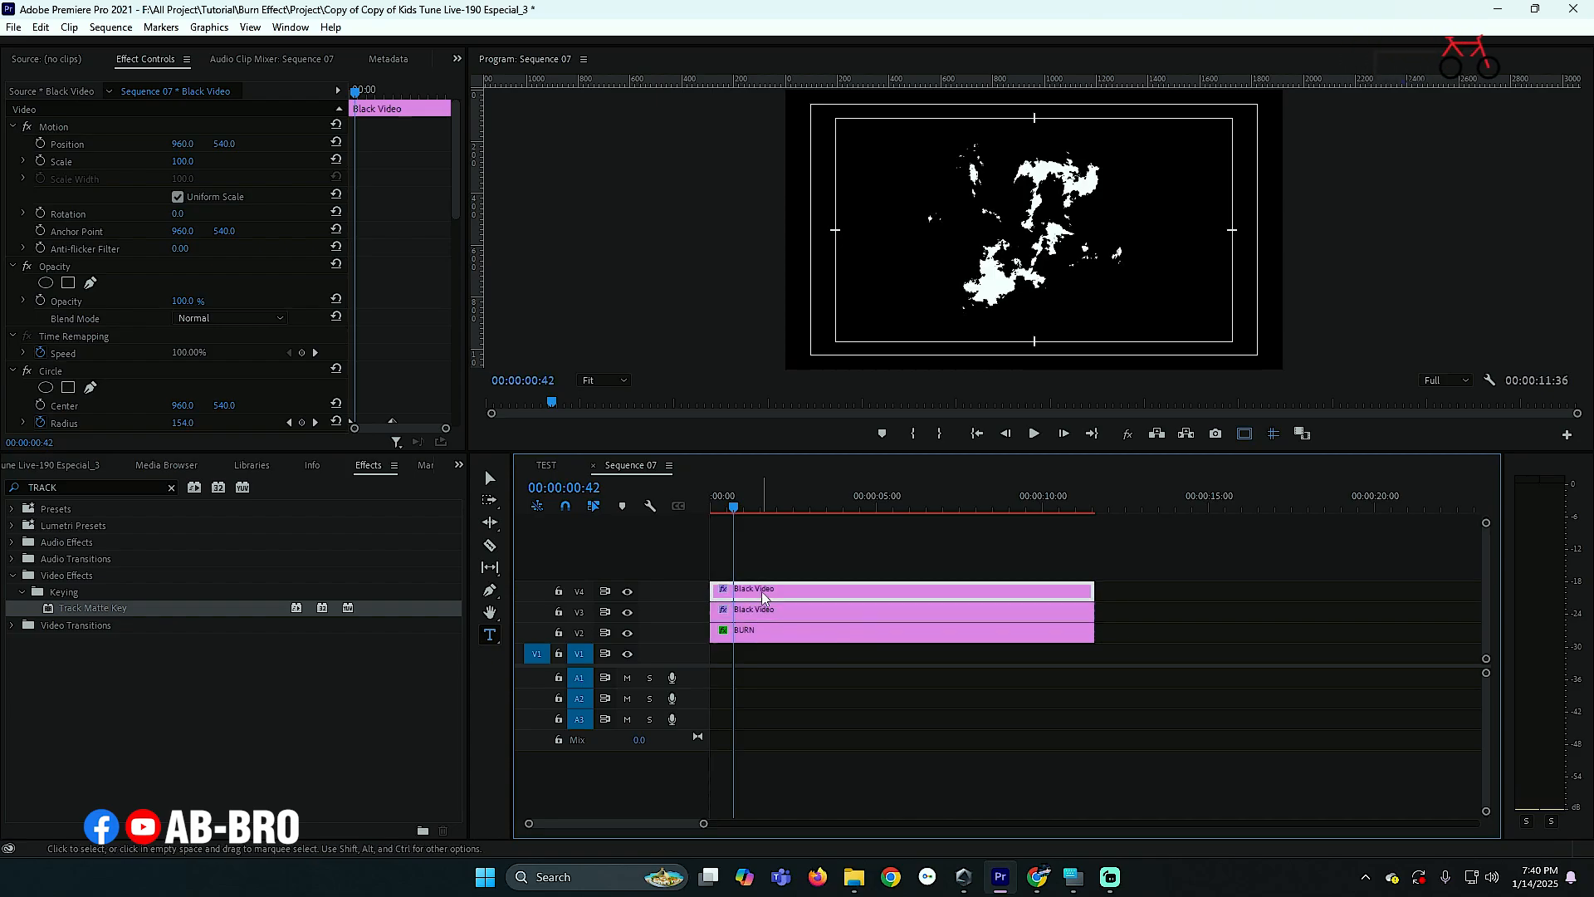
- Search the effects for Gaussian Blur and apply it to the Black Video clip on track V4
left_click(131, 491)
left_click_drag(87, 725, 783, 592)
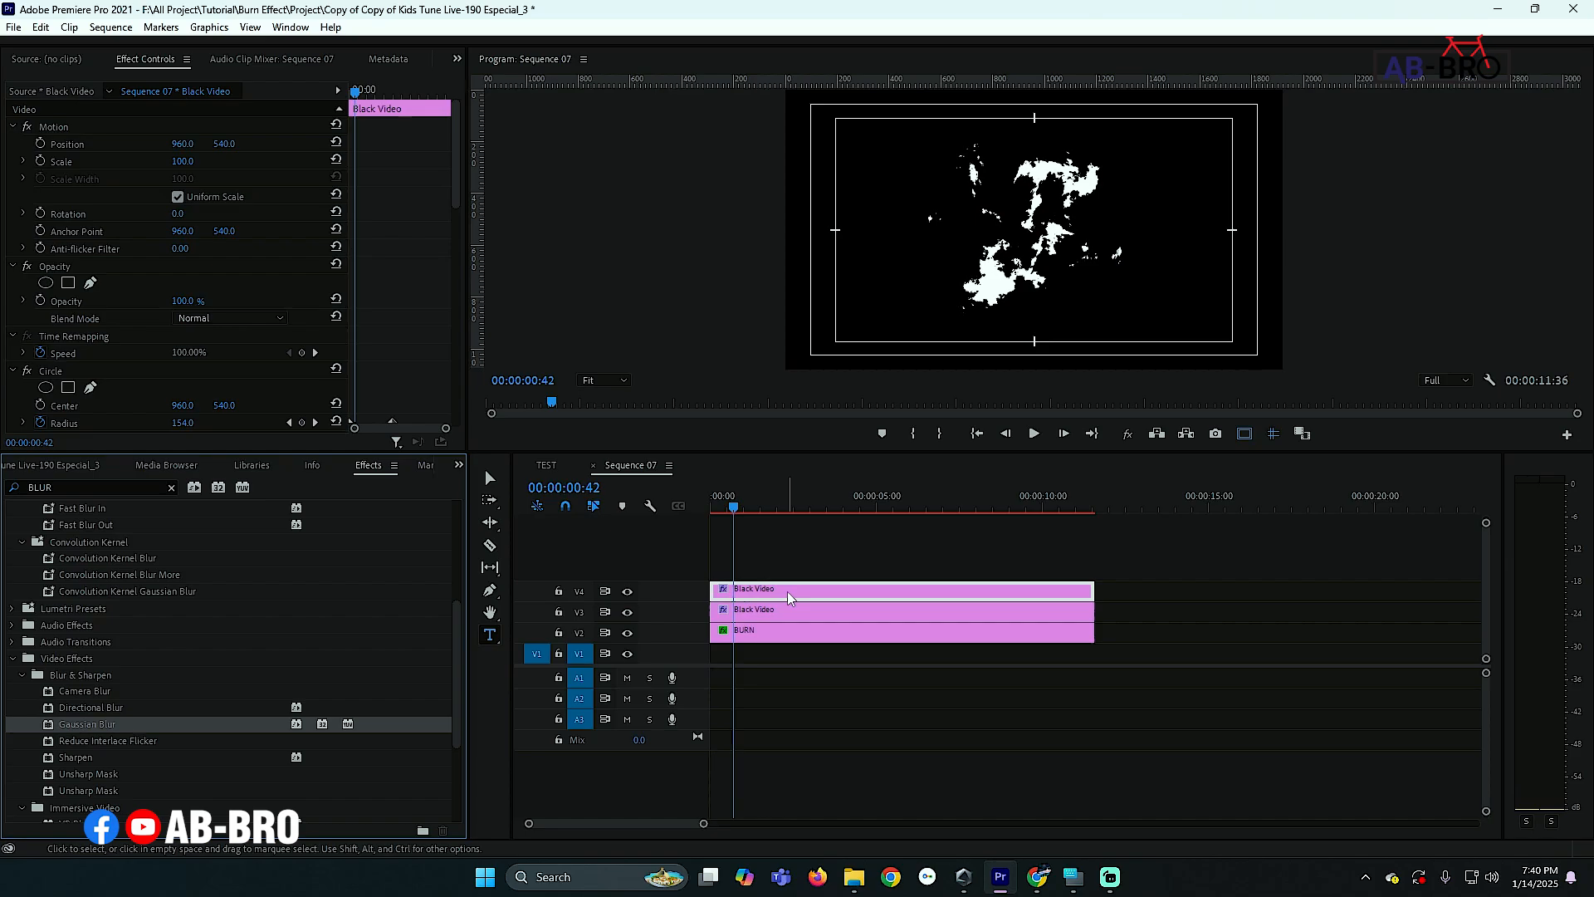
scroll(424, 361, "down", 10)
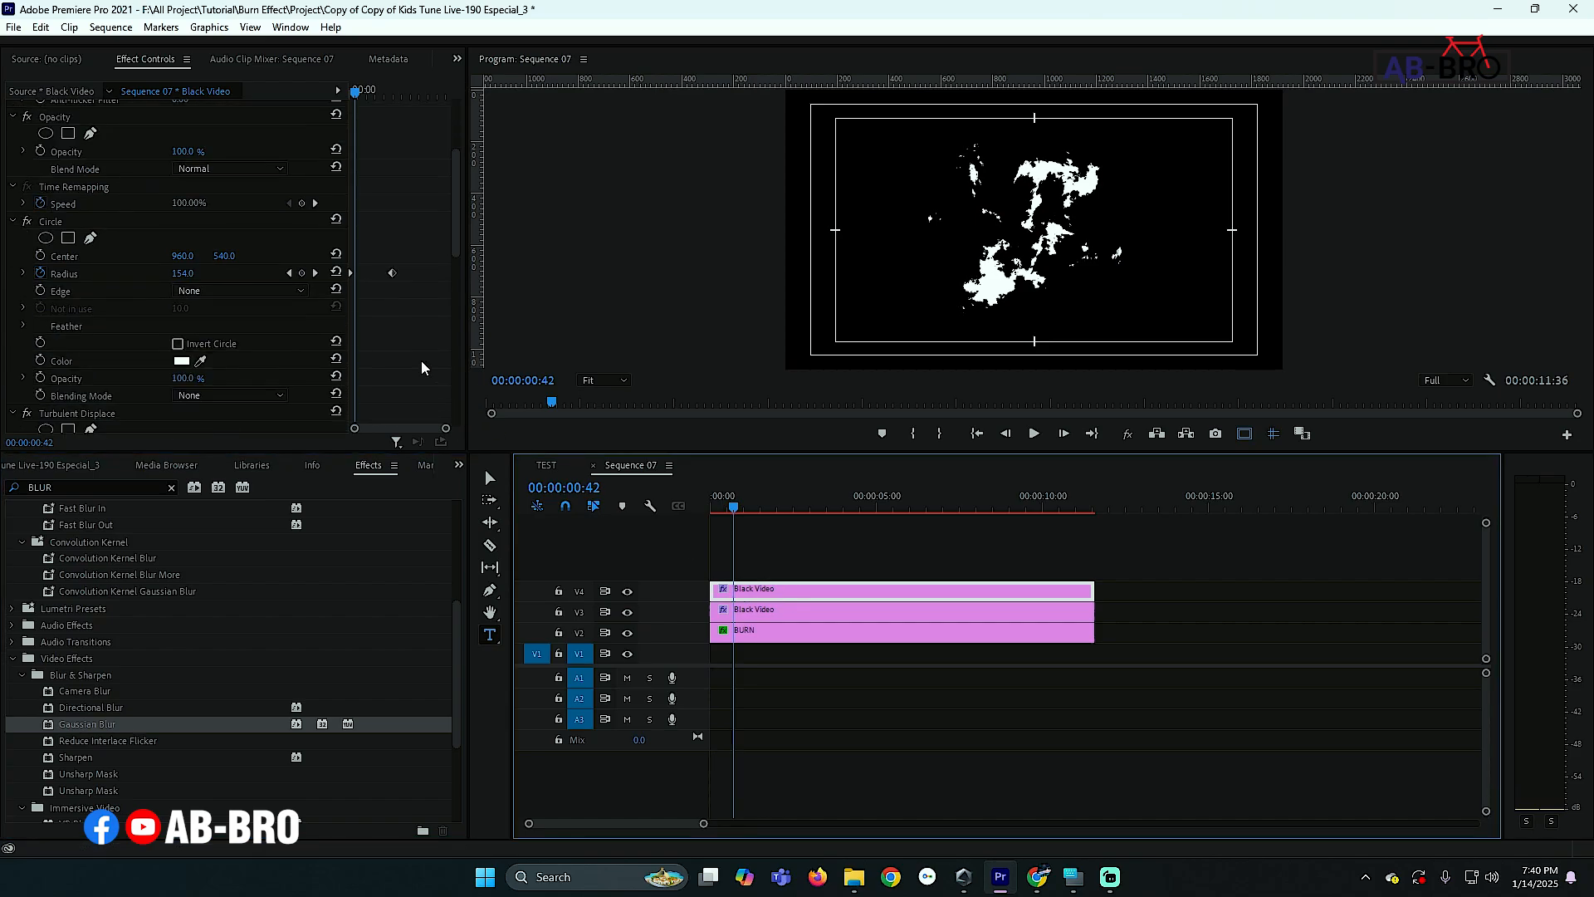
scroll(420, 364, "down", 5)
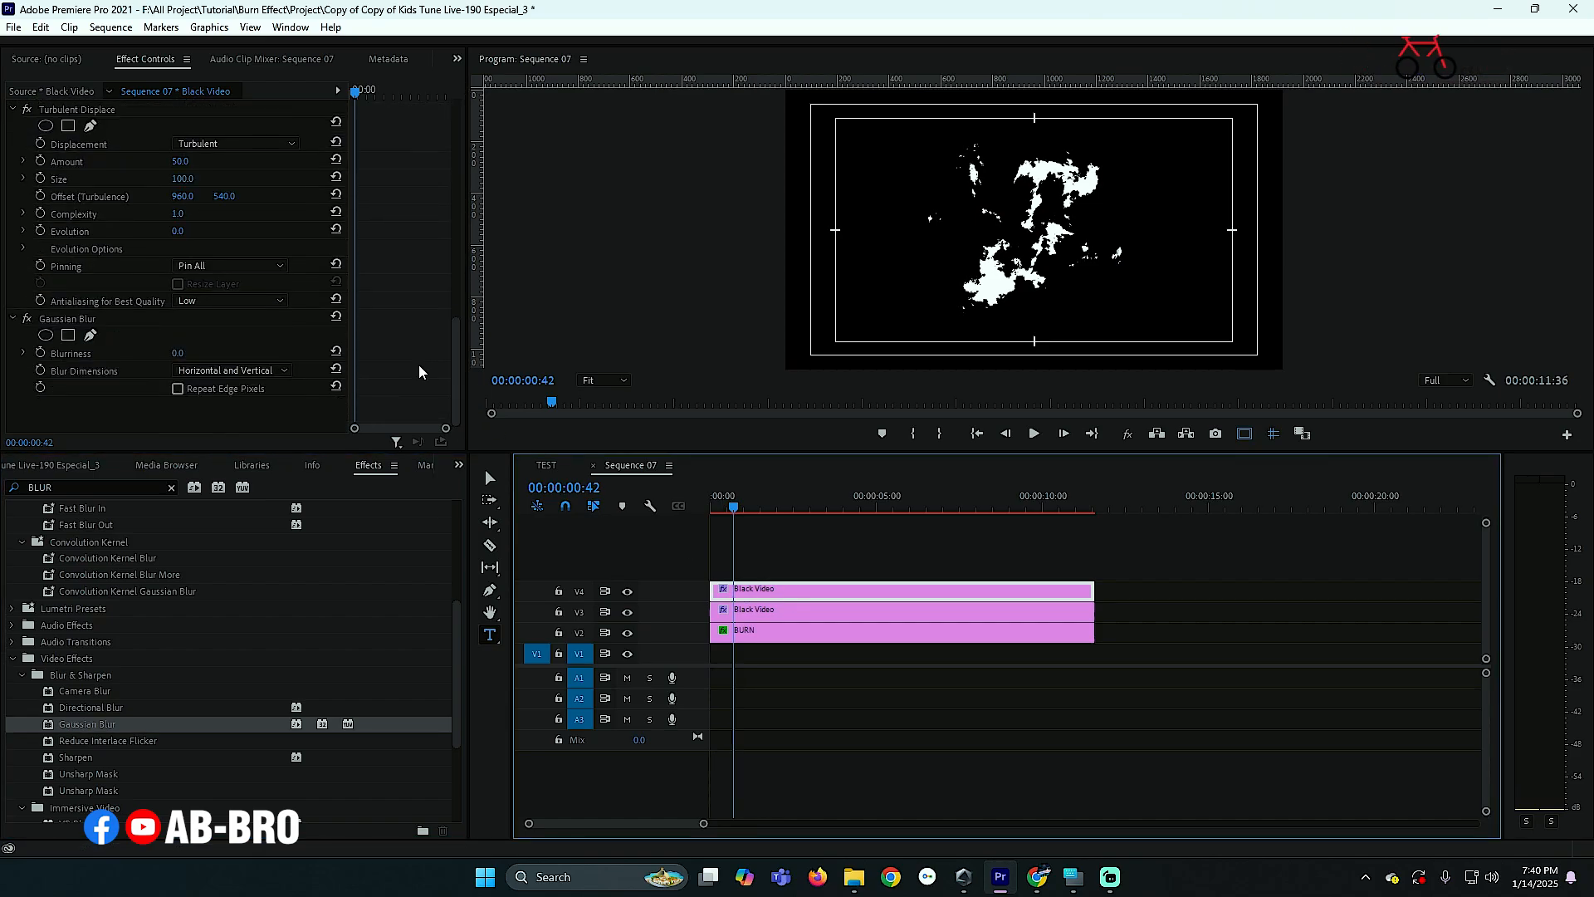
- Set the Gaussian Blur's Blurriness to 100 and save the project
left_click(191, 352)
type("10")
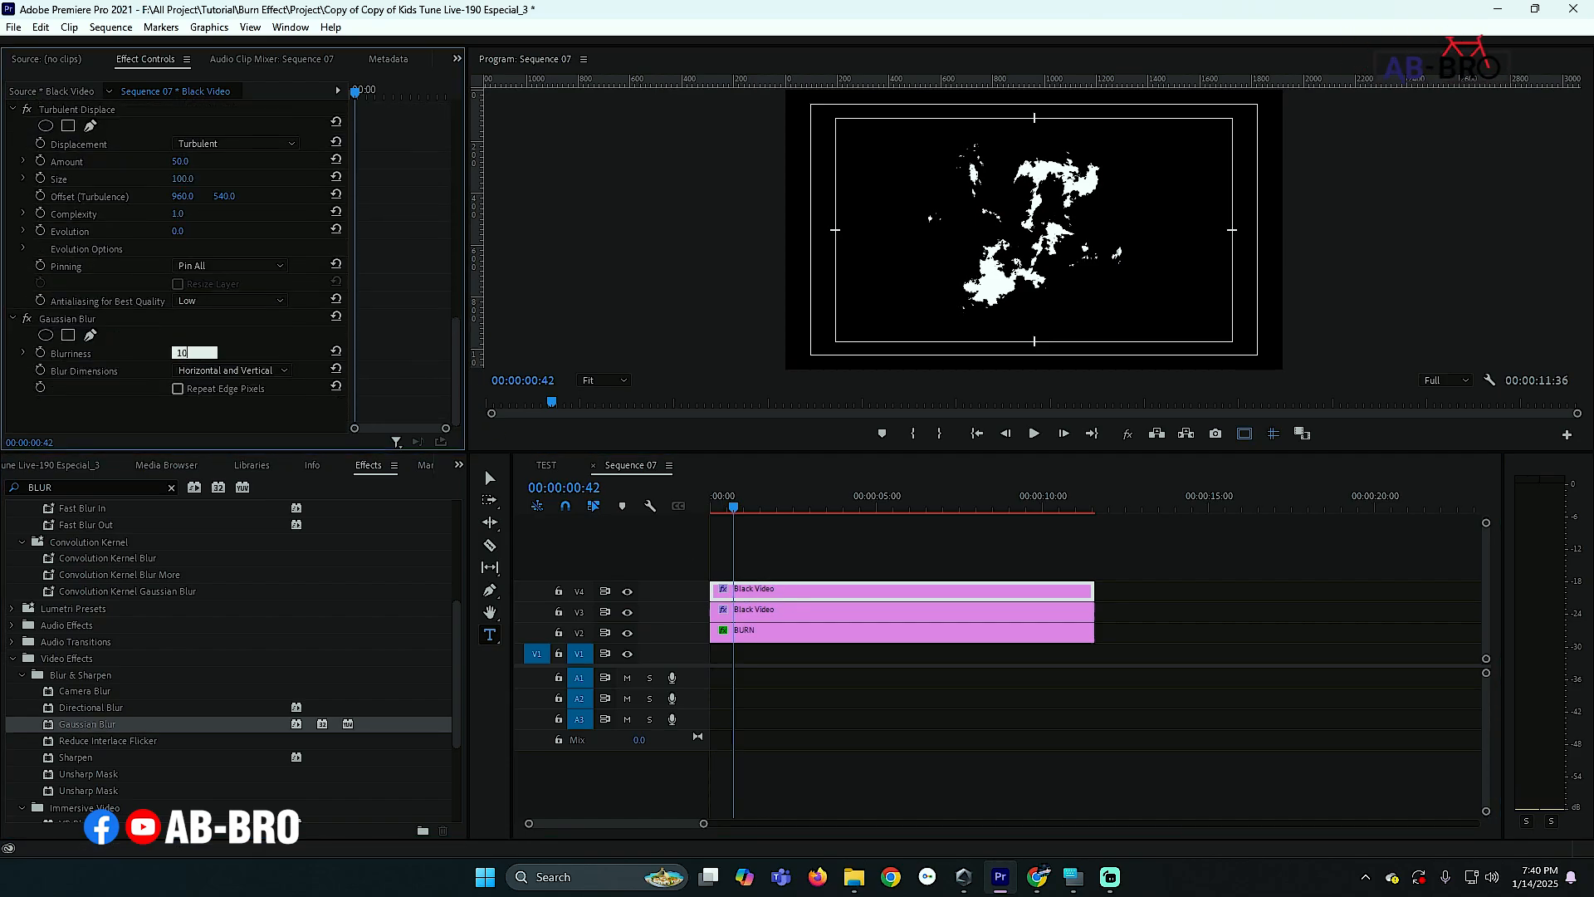
type("0")
key("Return")
key("ctrl+s")
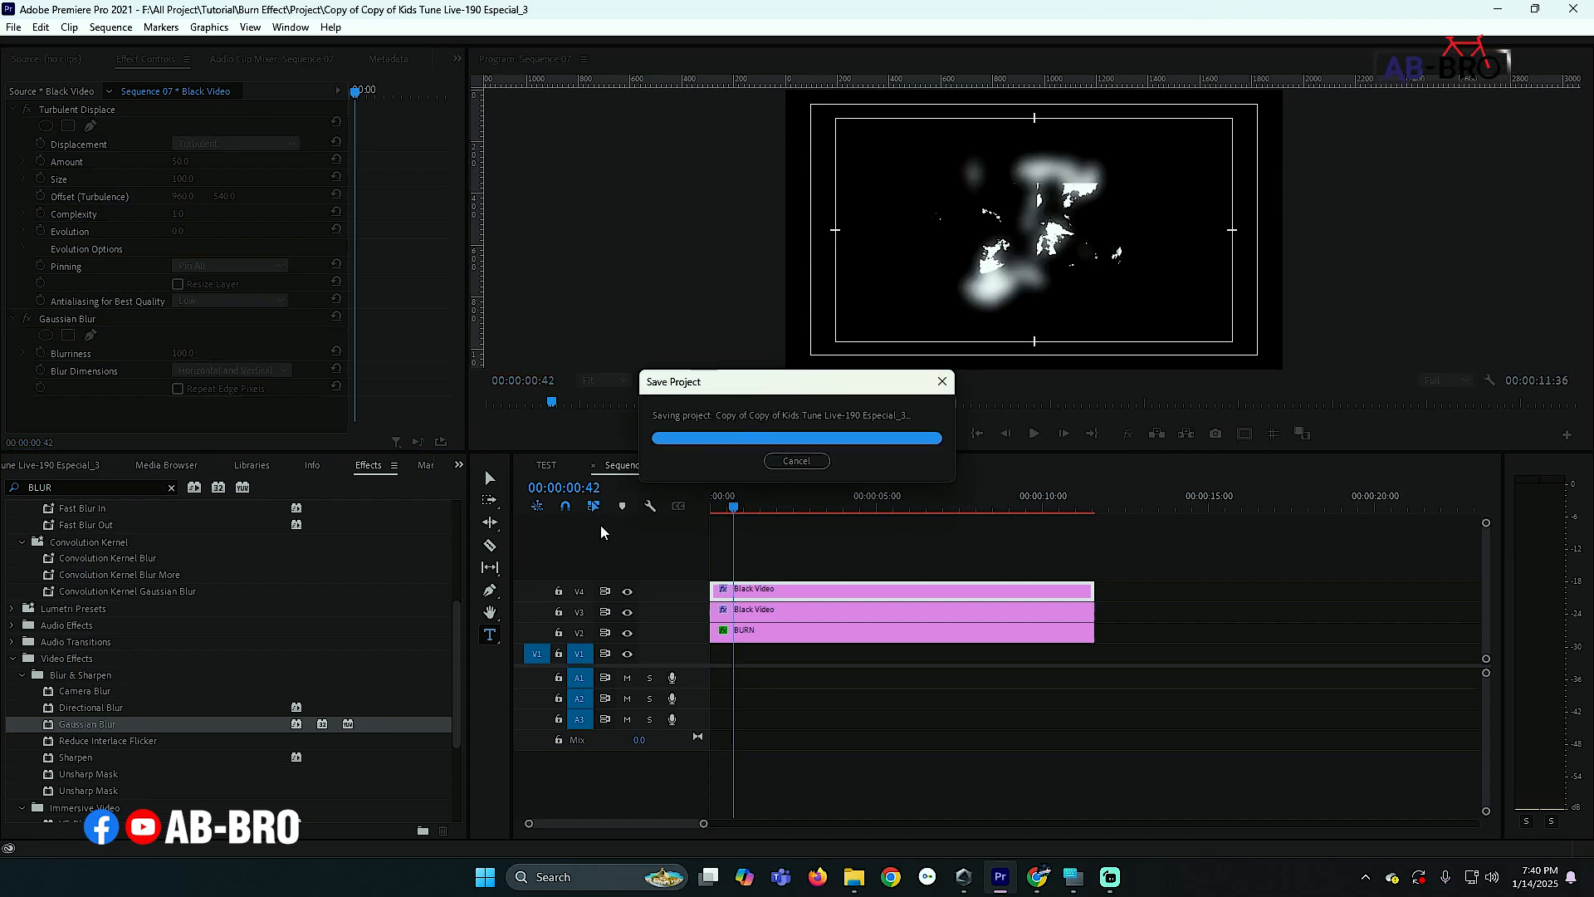
- Select the BURN clip and duplicate its Track Matte Key effect by copying and pasting it
left_click(774, 636)
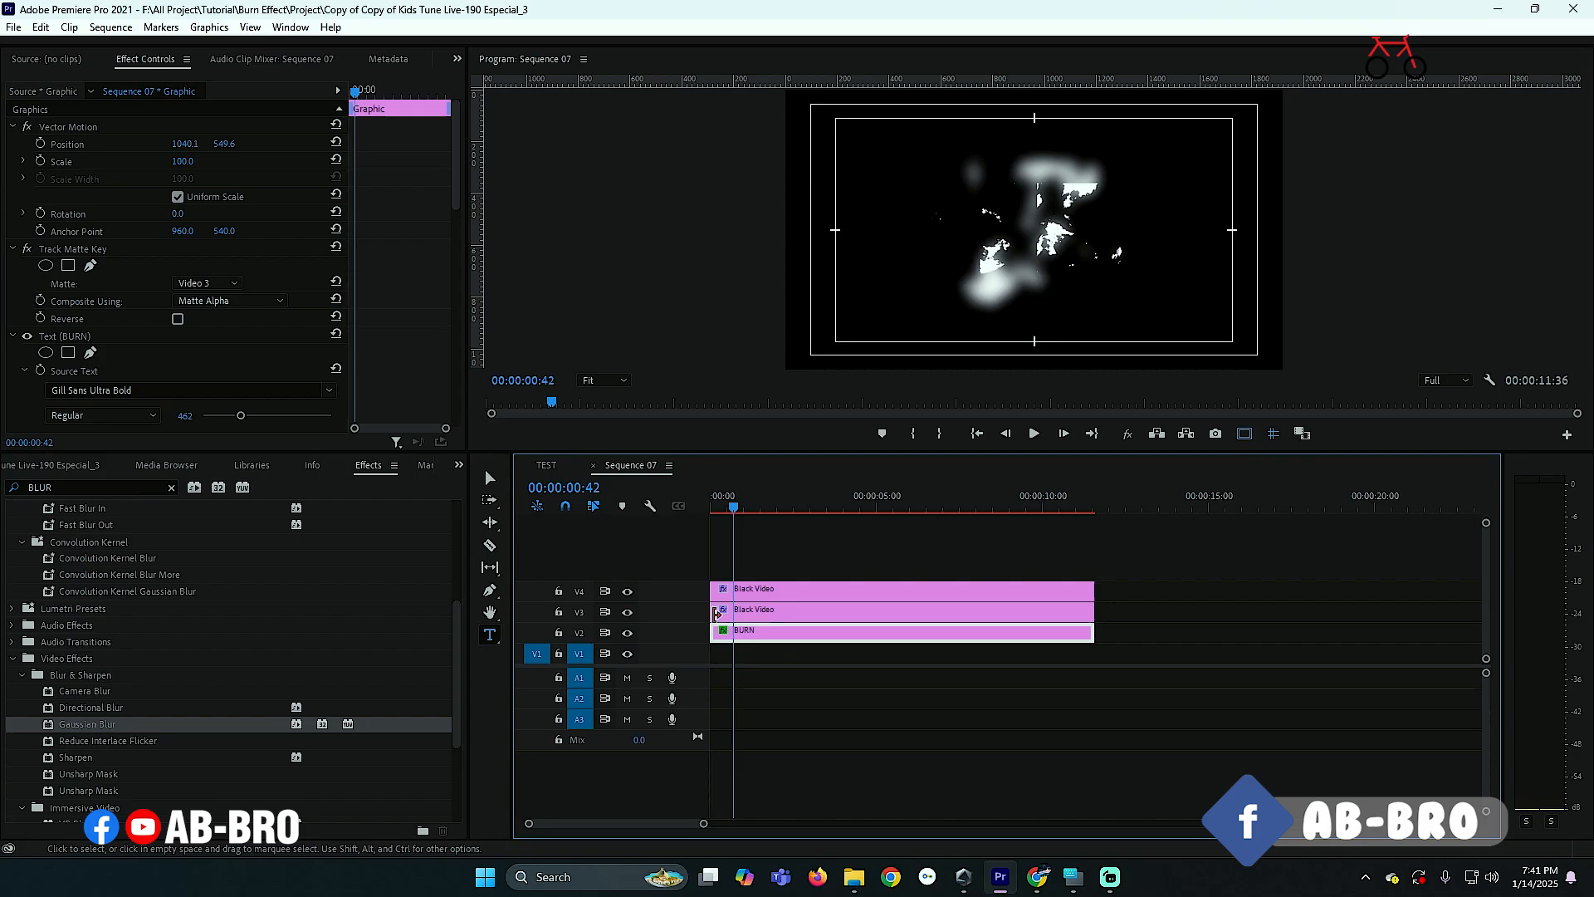
scroll(403, 323, "down", 3)
scroll(396, 346, "up", 3)
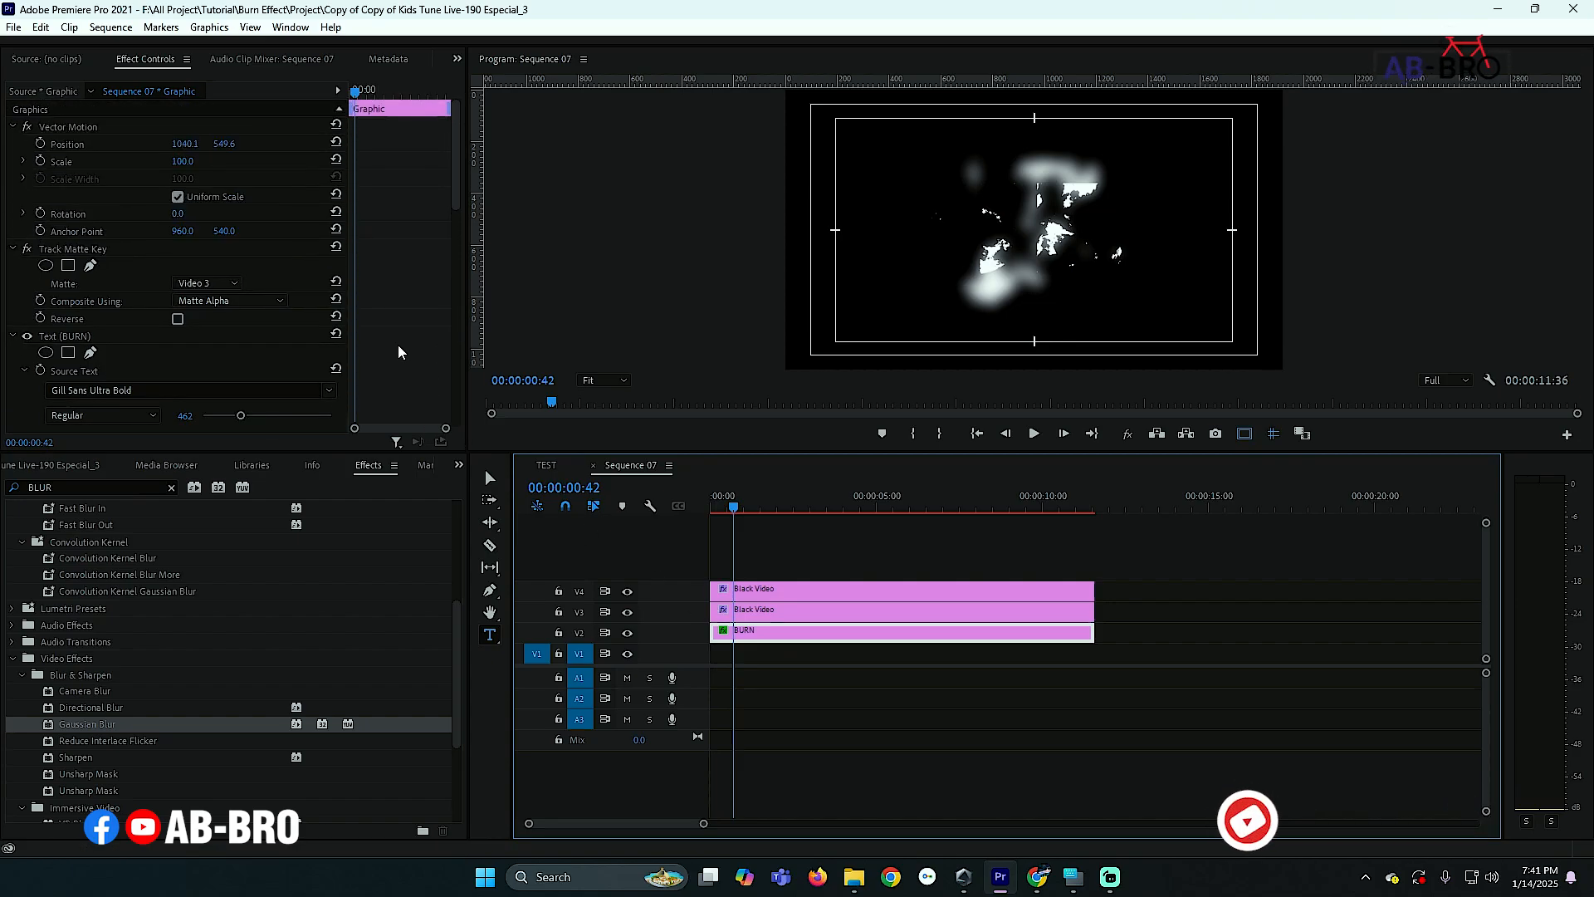
left_click(93, 249)
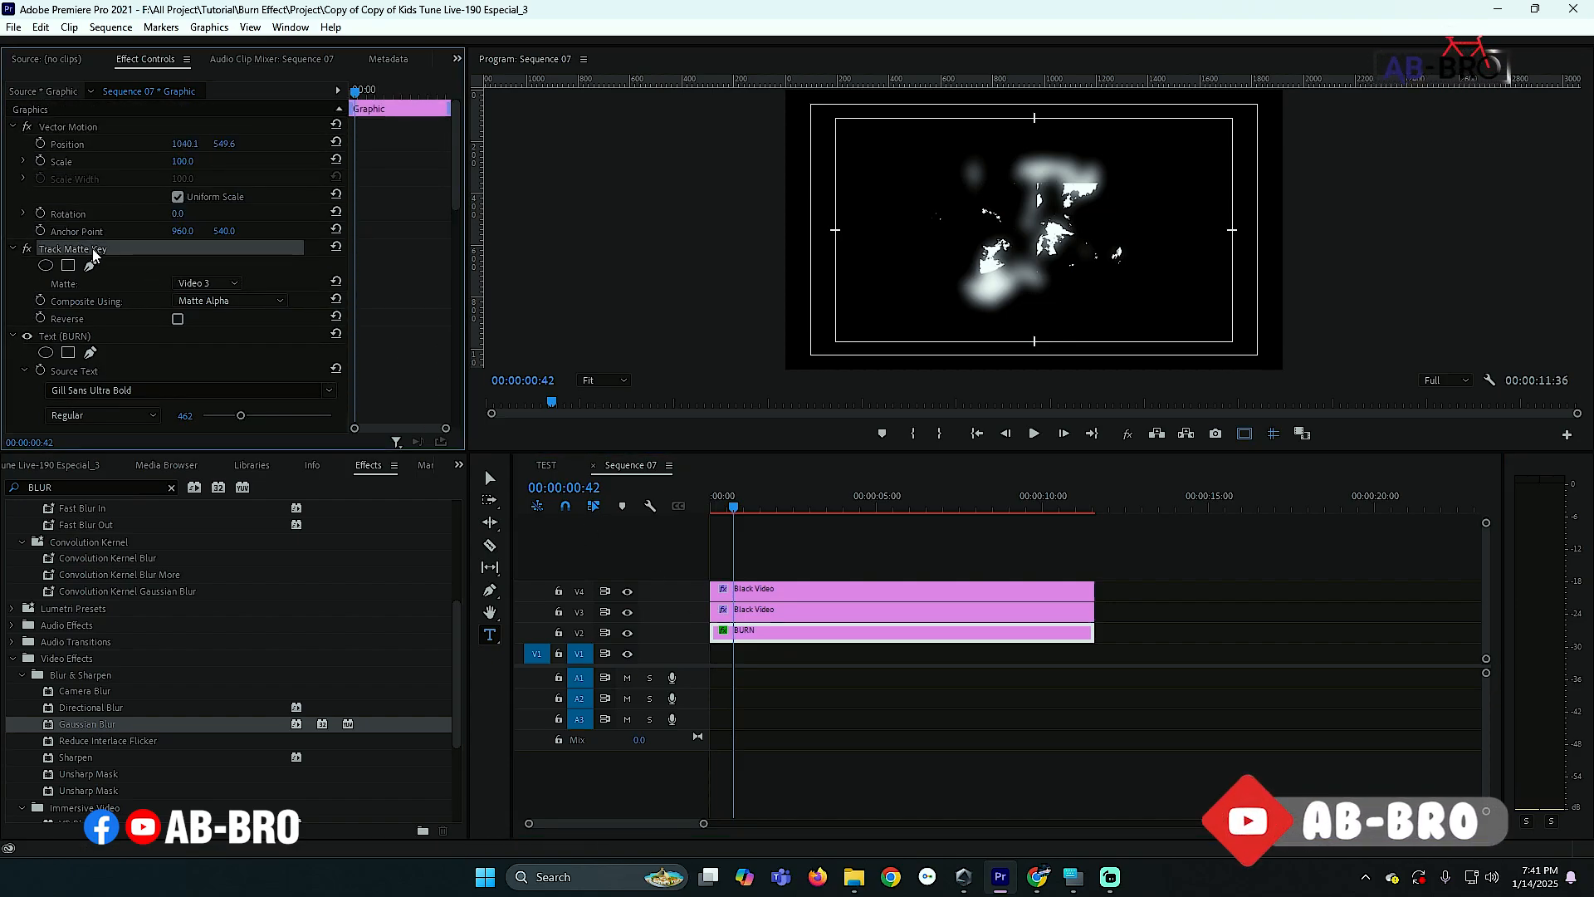
right_click(93, 250)
left_click(135, 348)
left_click(396, 312)
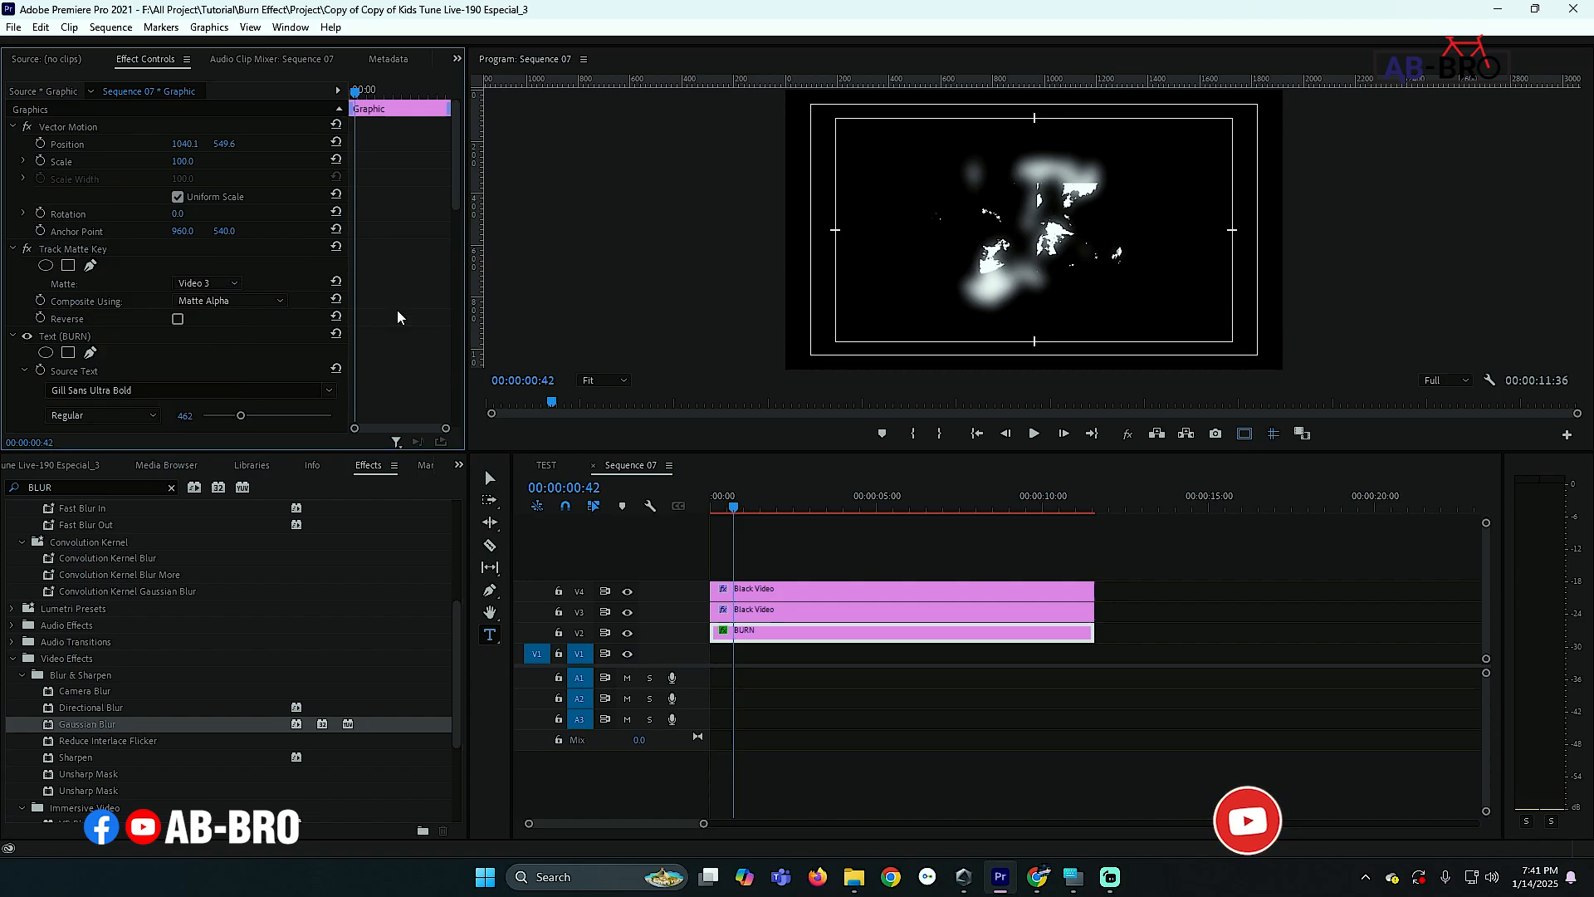
key("ctrl+v")
- Set the first Track Matte Key's Matte to Video 4
scroll(397, 315, "down", 2)
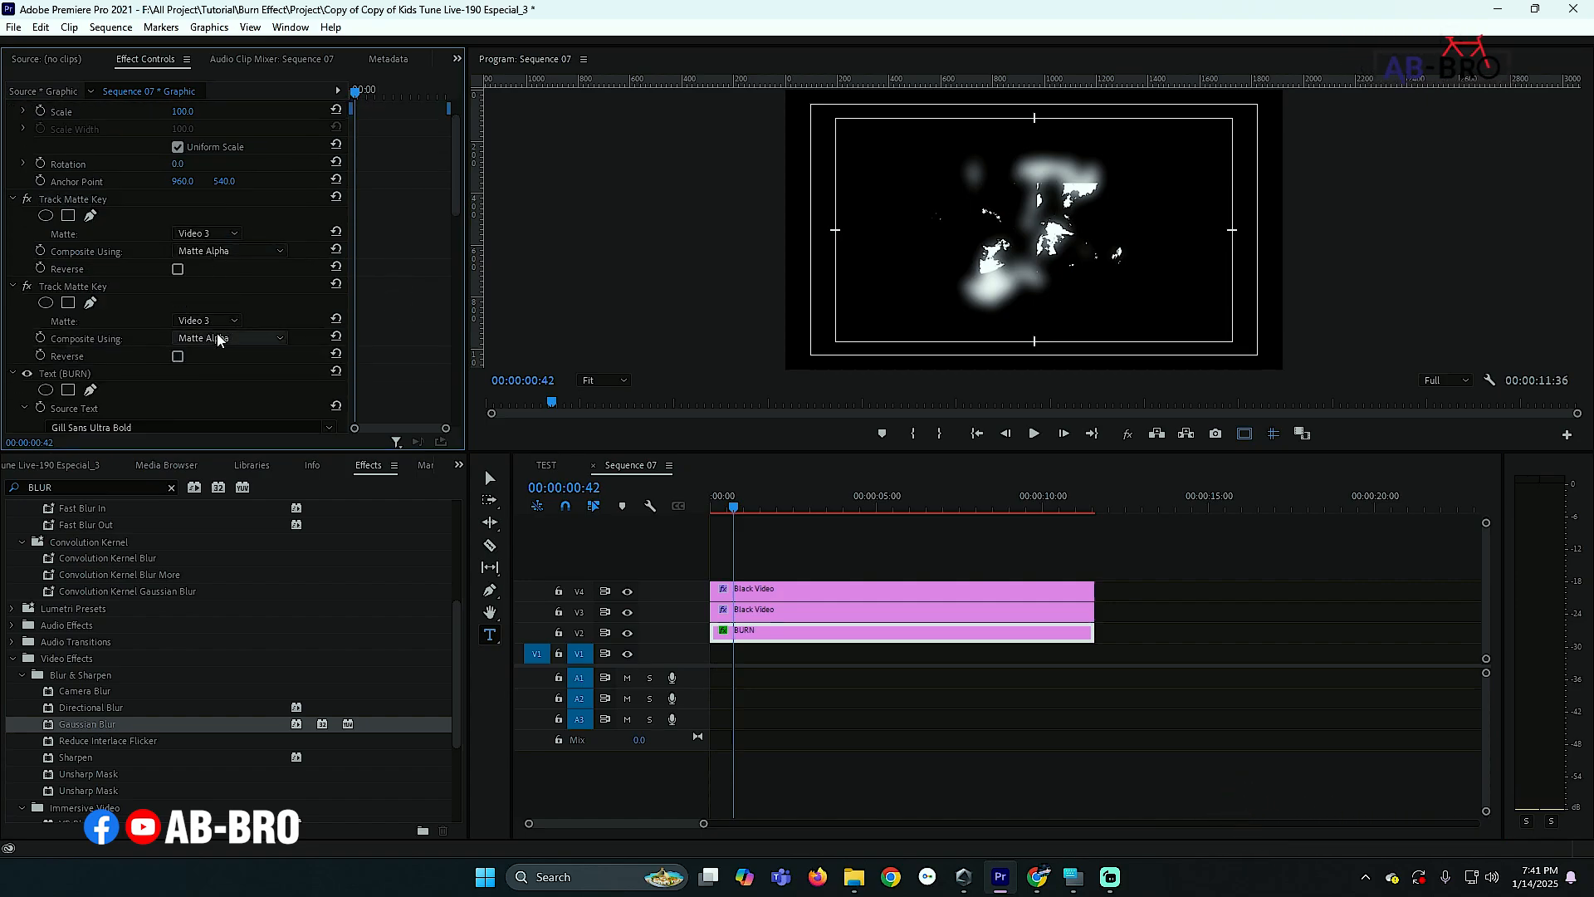
left_click(221, 238)
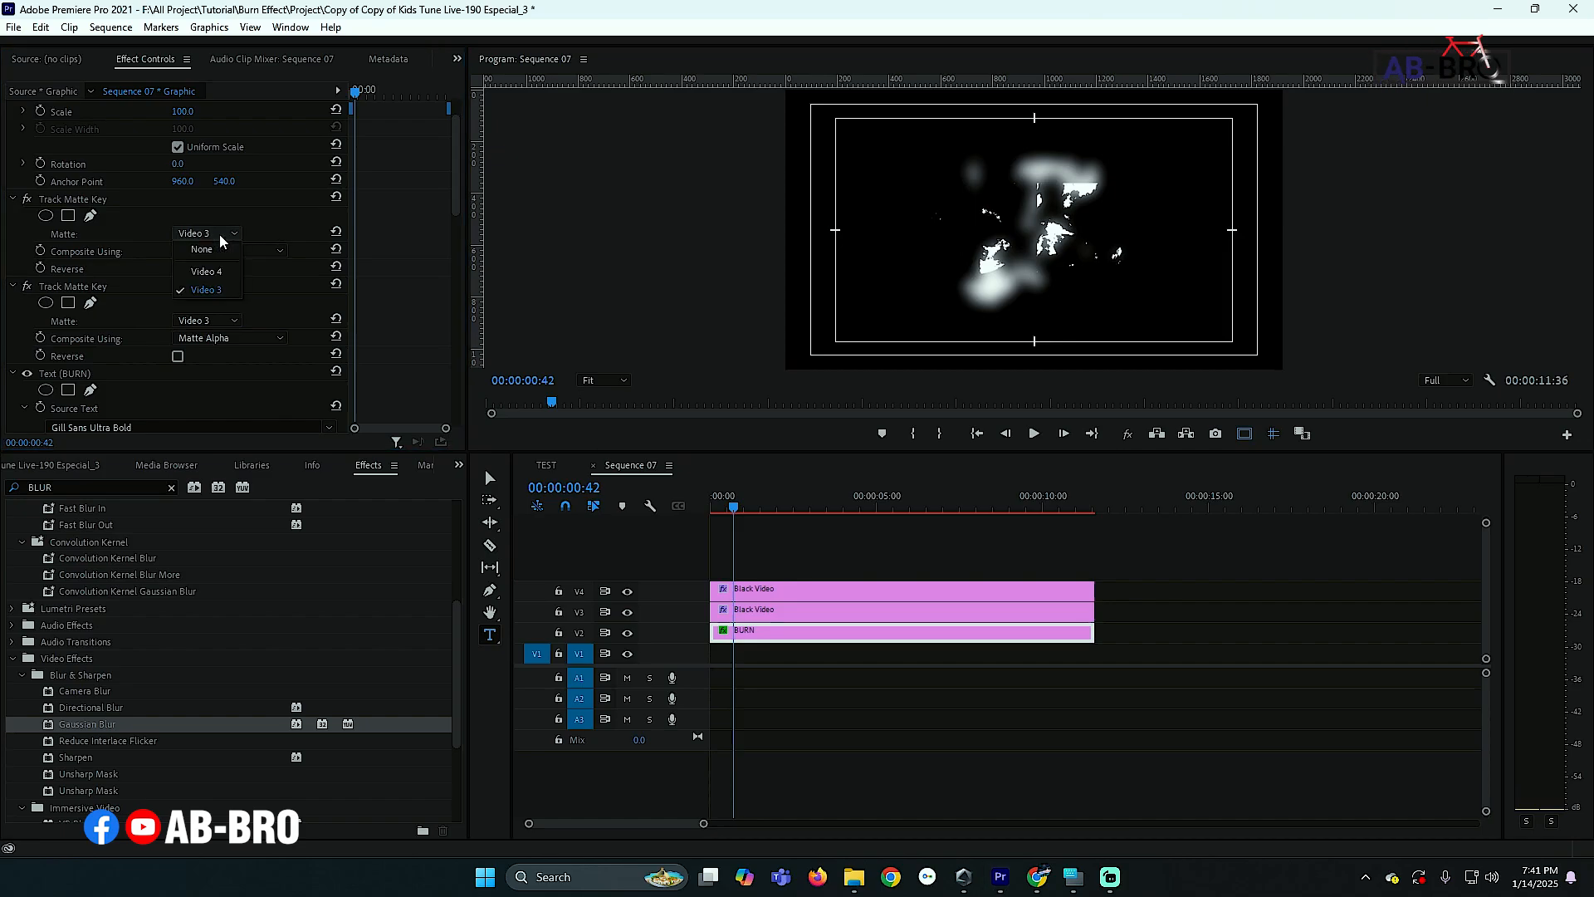
left_click(216, 277)
- Move the playhead near the start and duplicate the V4 Black Video clip onto track V5
left_click(717, 510)
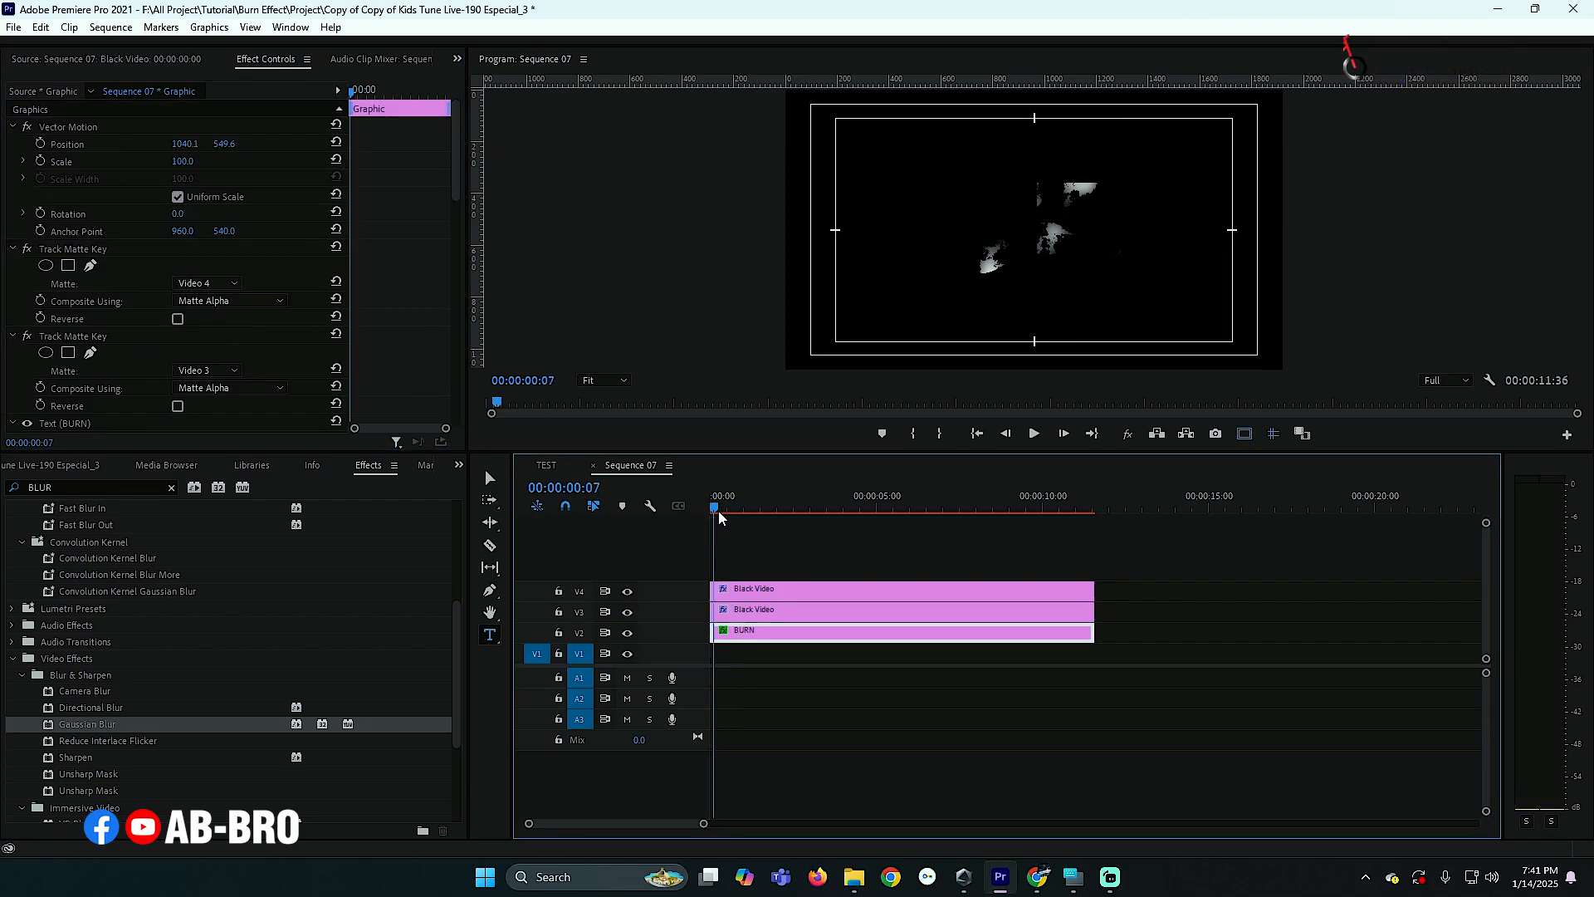
mouse_move(719, 511)
left_mouse_down()
mouse_move(846, 514)
mouse_move(715, 512)
left_mouse_up()
left_click(786, 554)
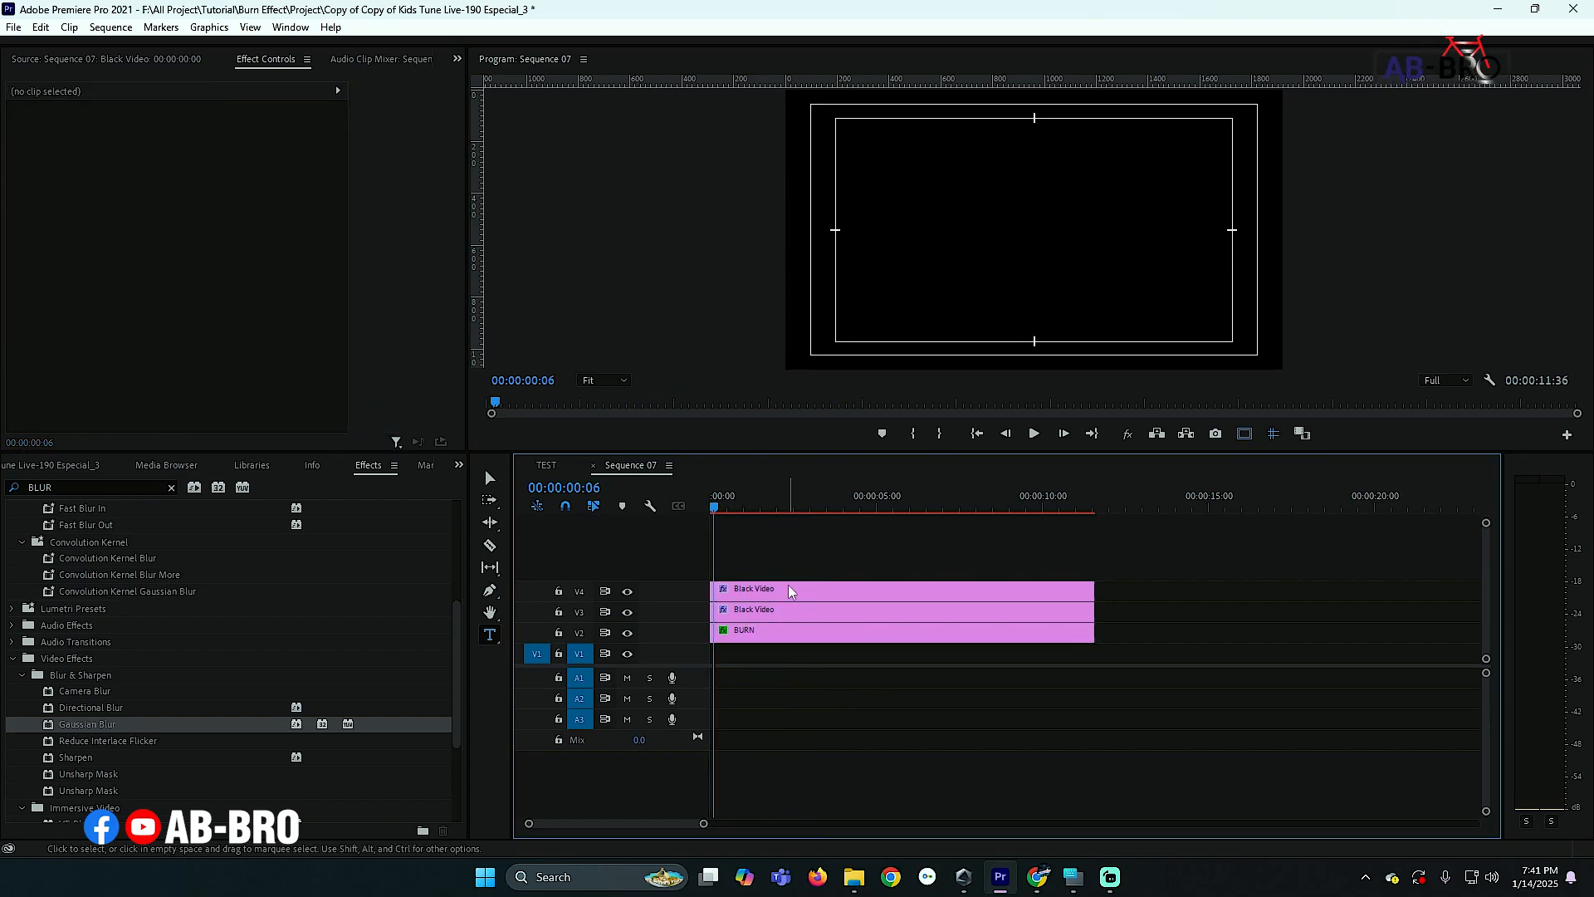
left_click(789, 590)
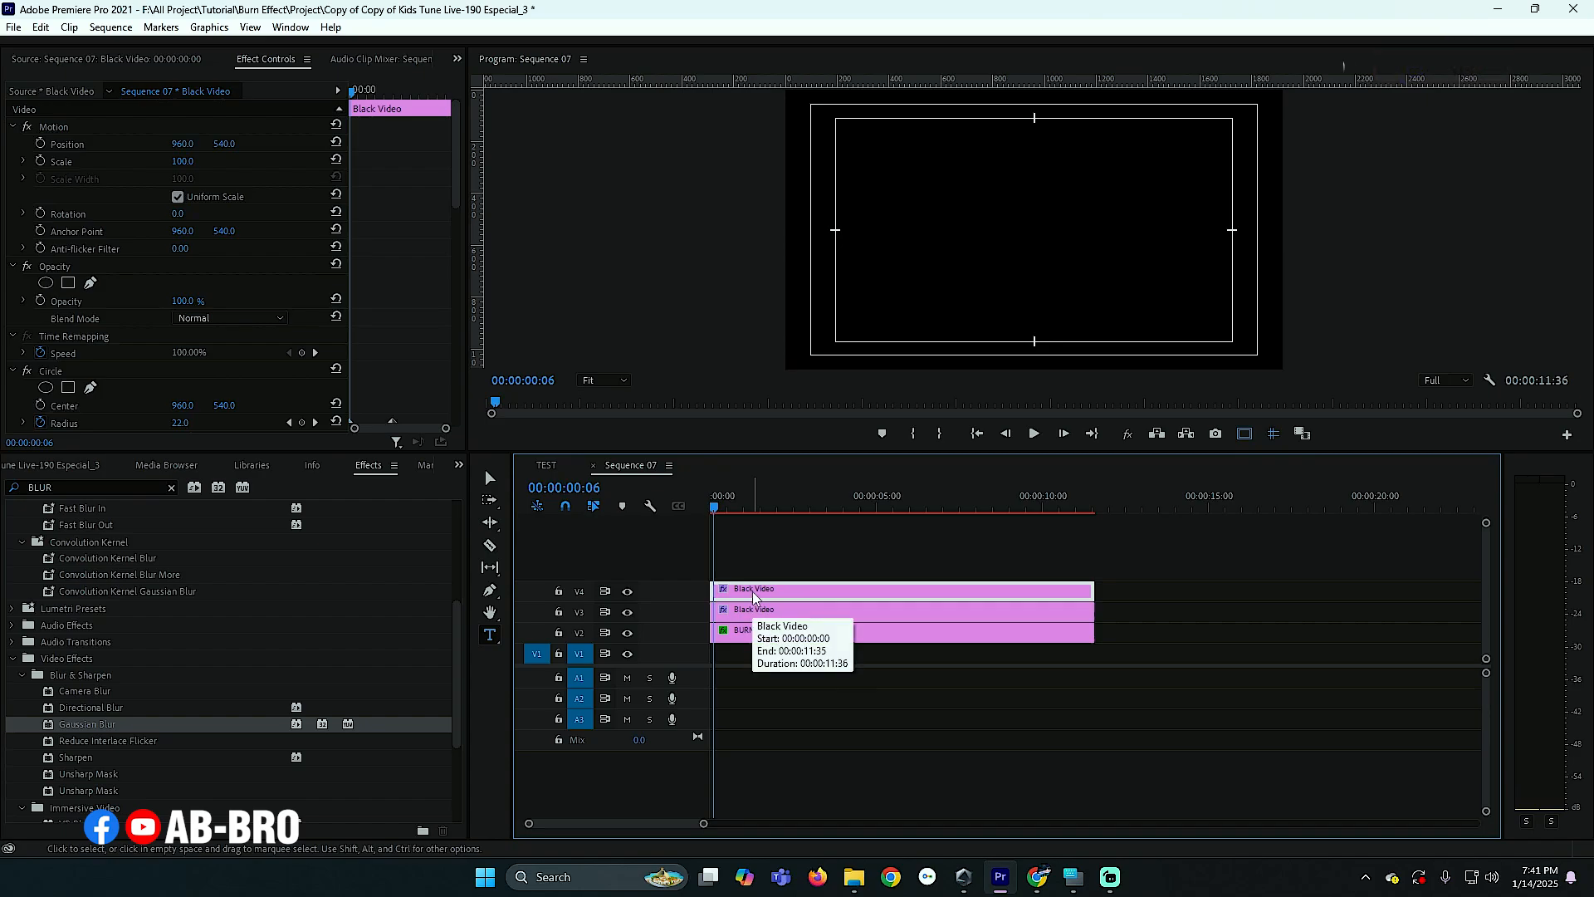
left_click_drag(754, 596, 757, 572)
- Duplicate the V5 Black Video clip onto track V6
scroll(407, 353, "down", 10)
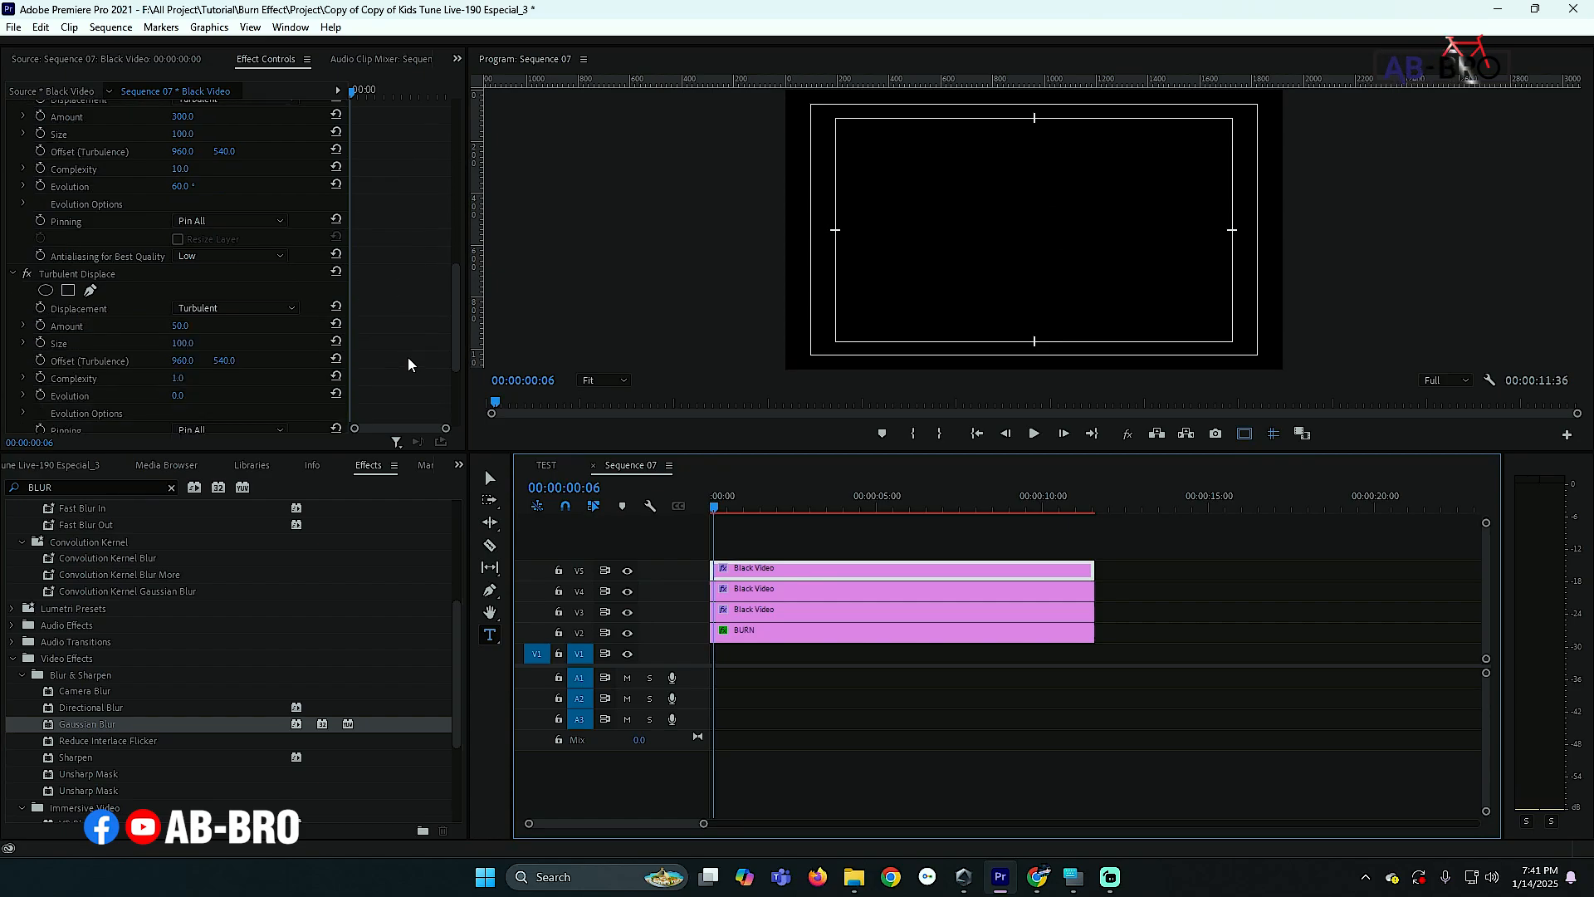
scroll(407, 358, "down", 5)
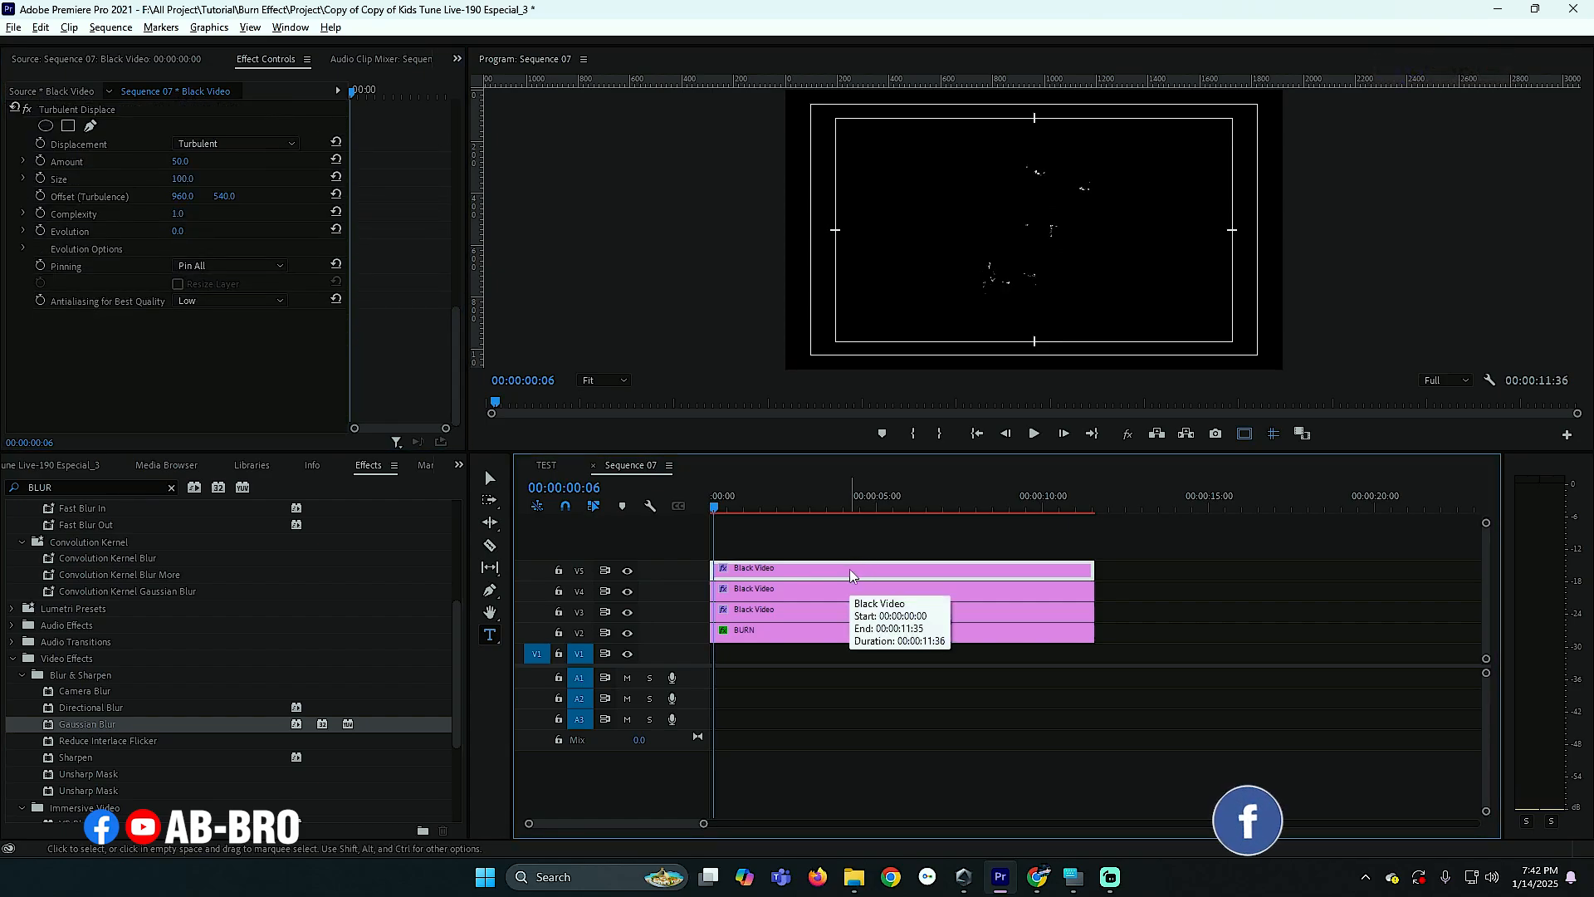
left_click_drag(849, 569, 847, 551)
double_click(829, 546)
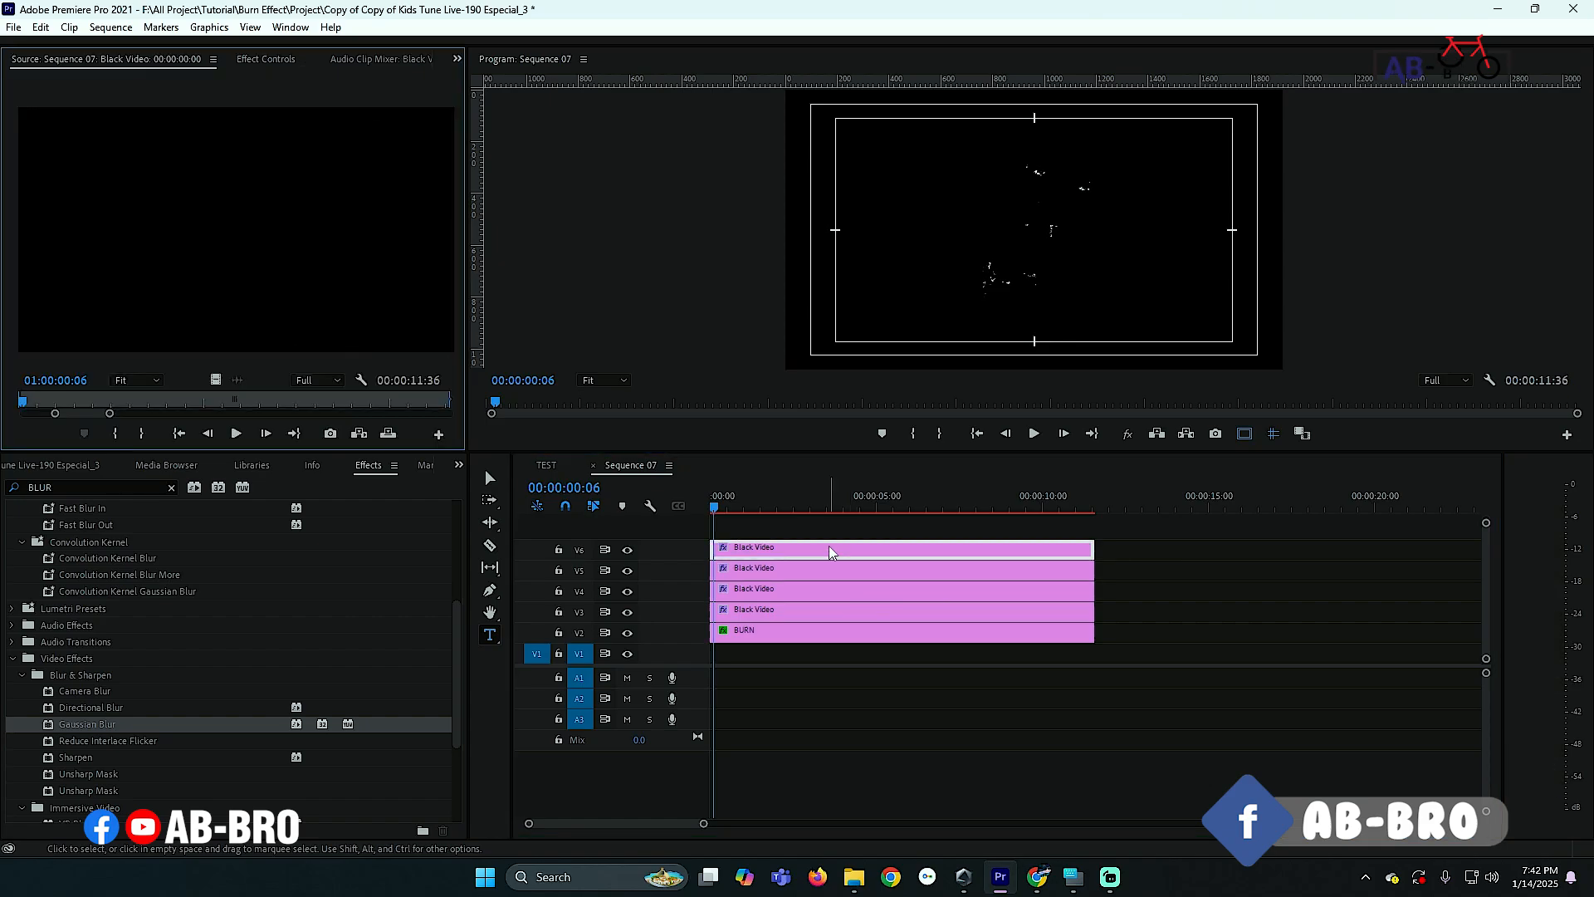
- Select the Black Video clips on V5 and V6 and nest them into a nested sequence
left_click(1063, 568, "shift")
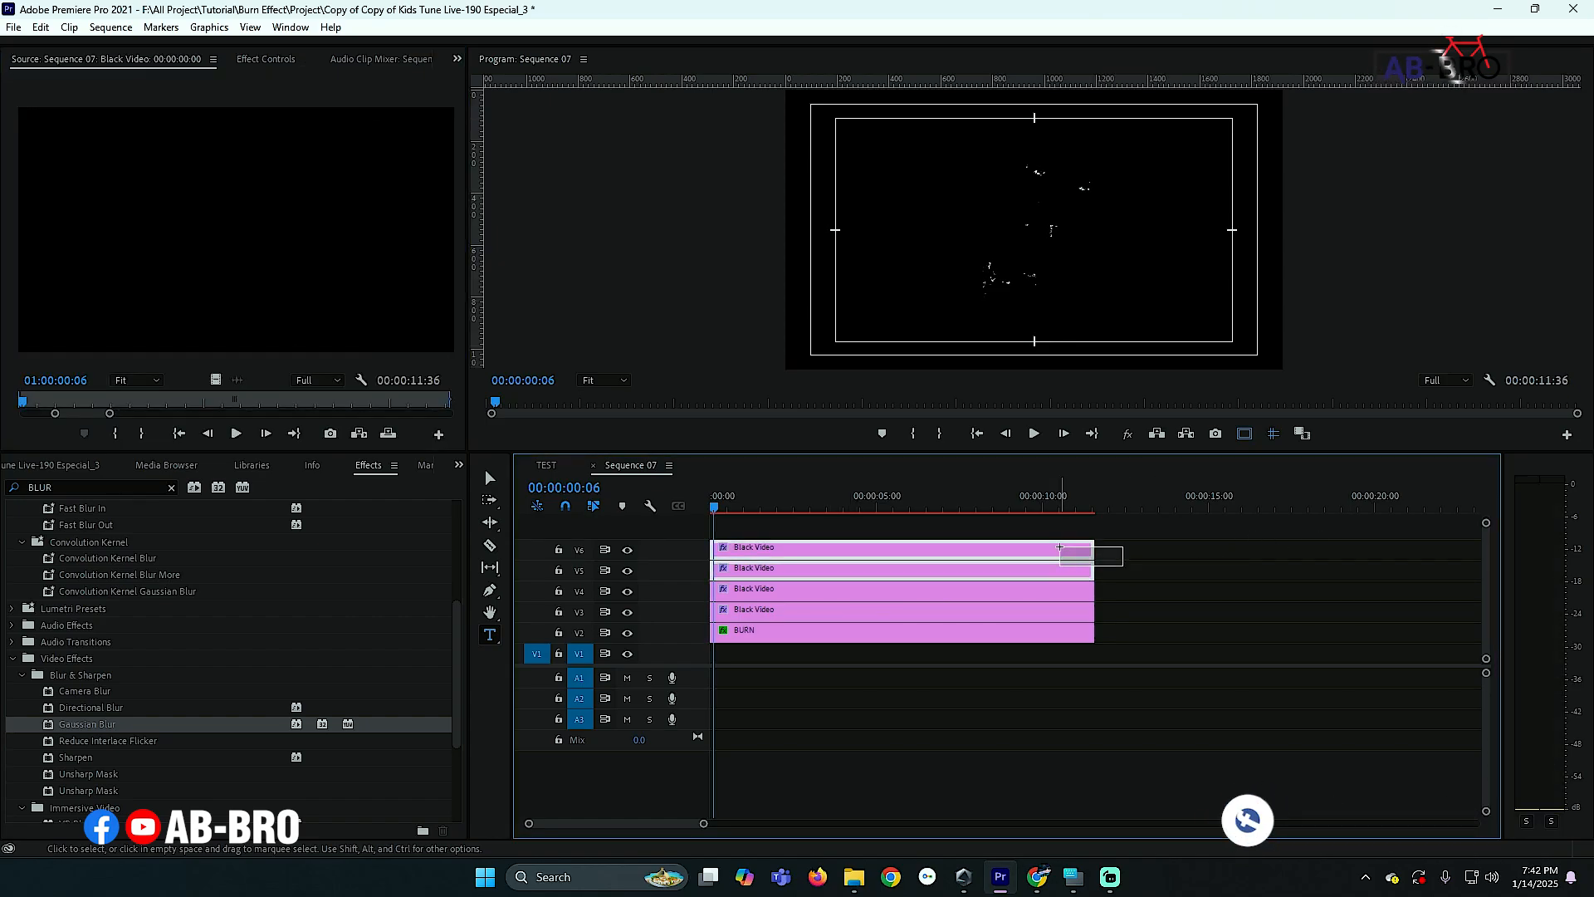
right_click(989, 575)
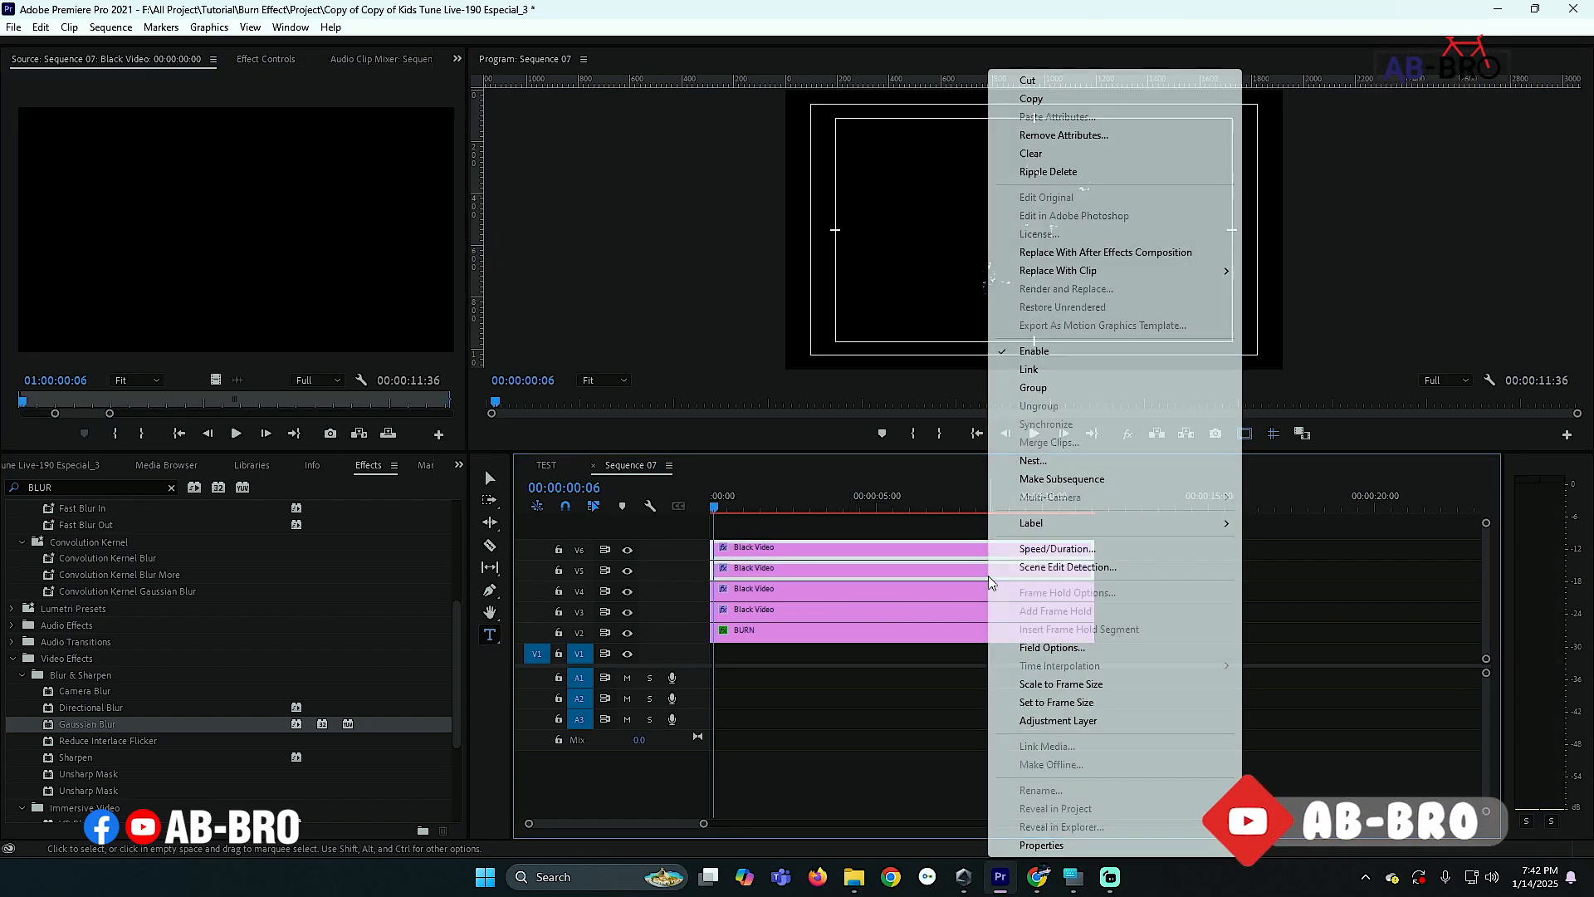
left_click(1033, 461)
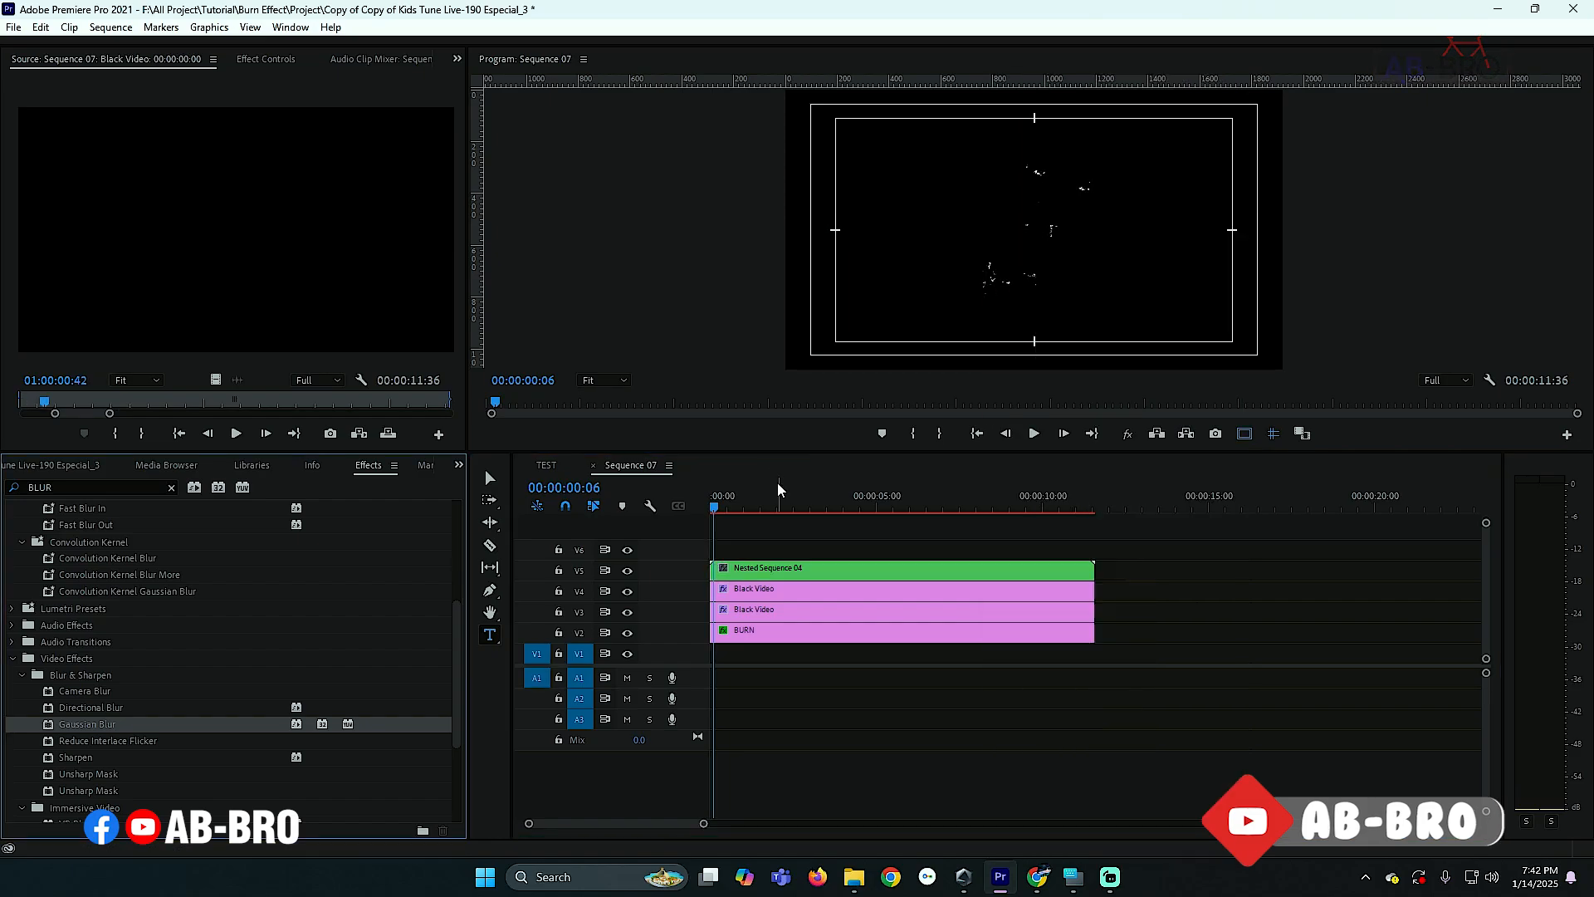
- Scrub the playhead to about 00:00:00:51, open the nested sequence, and save the project
left_click_drag(734, 496, 740, 495)
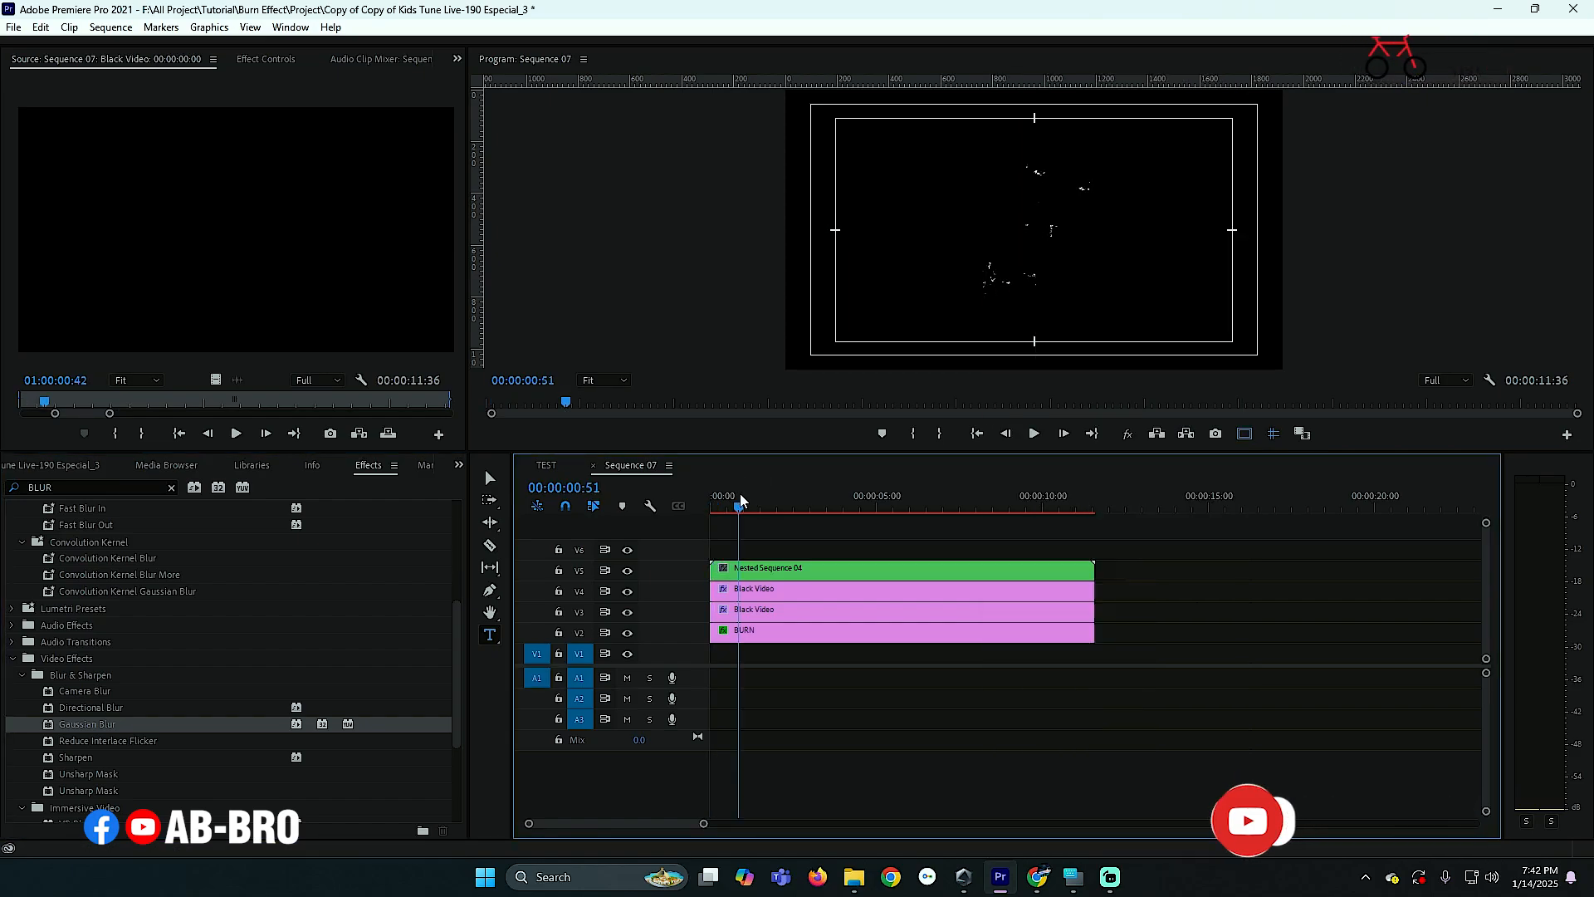
left_click(770, 571)
double_click(771, 573)
key("ctrl+s")
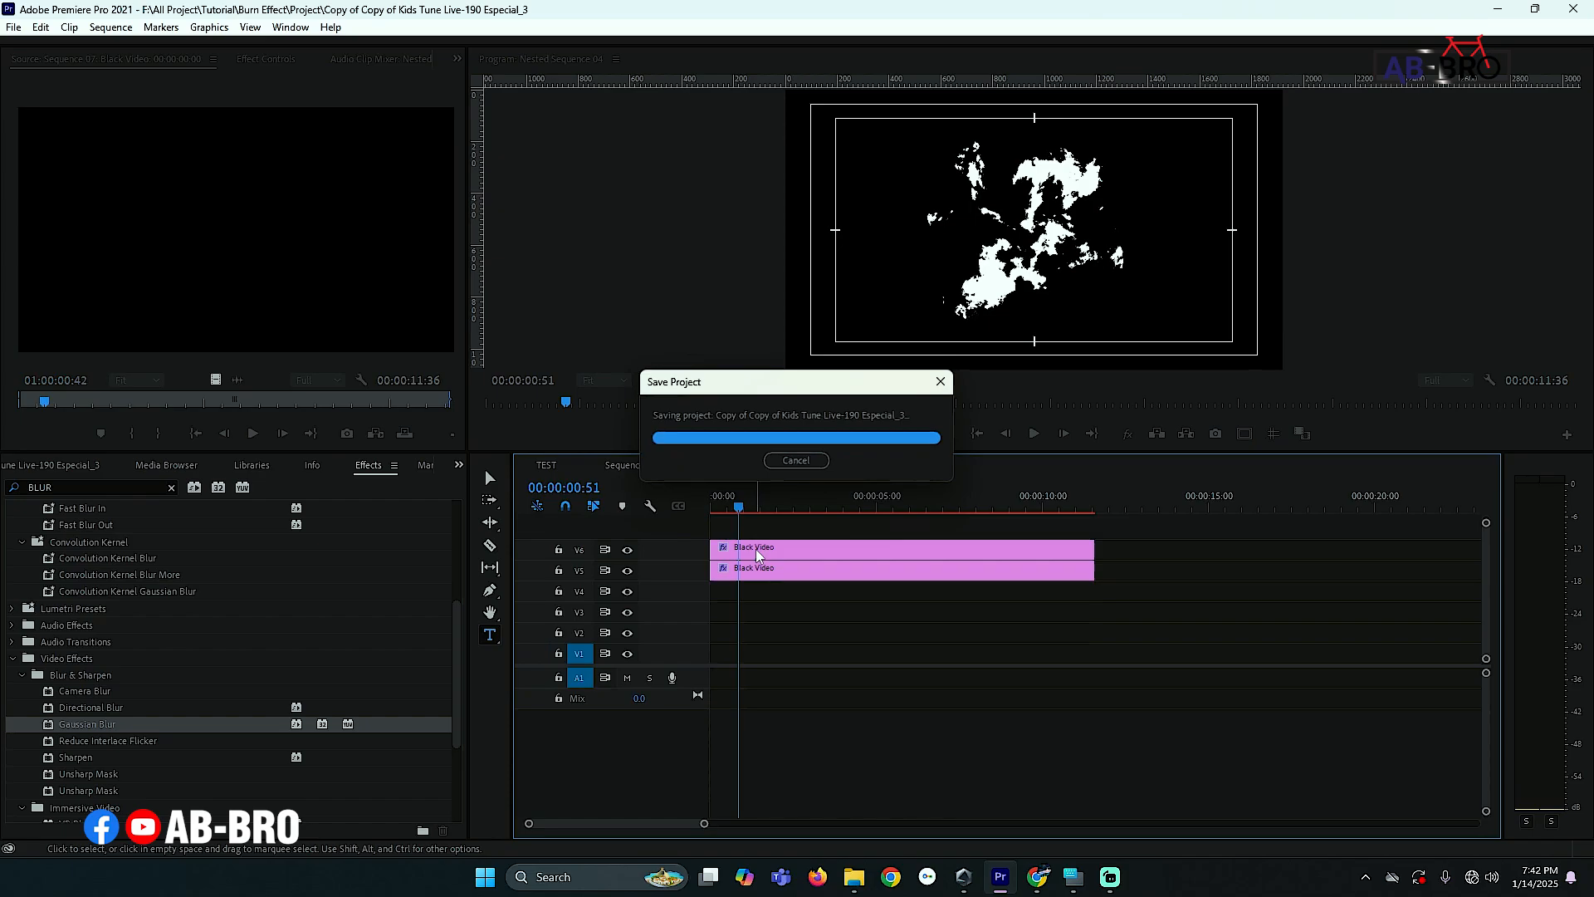
- Search the effects for Invert and apply it to the Black Video clip on V6 inside the nested sequence
left_click(753, 564)
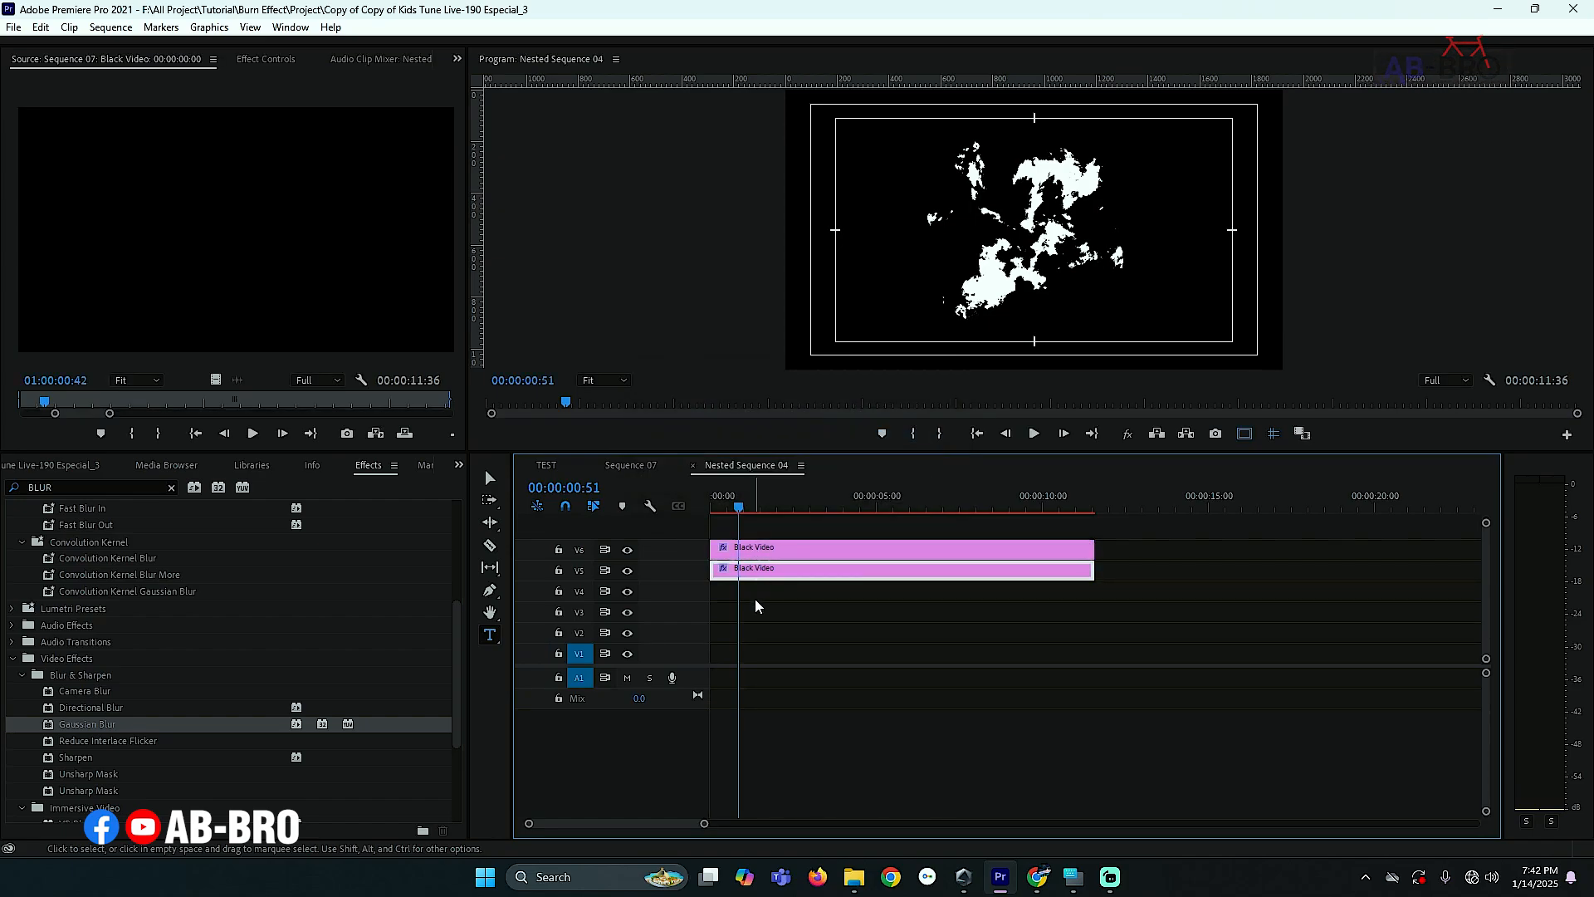
left_click(757, 553)
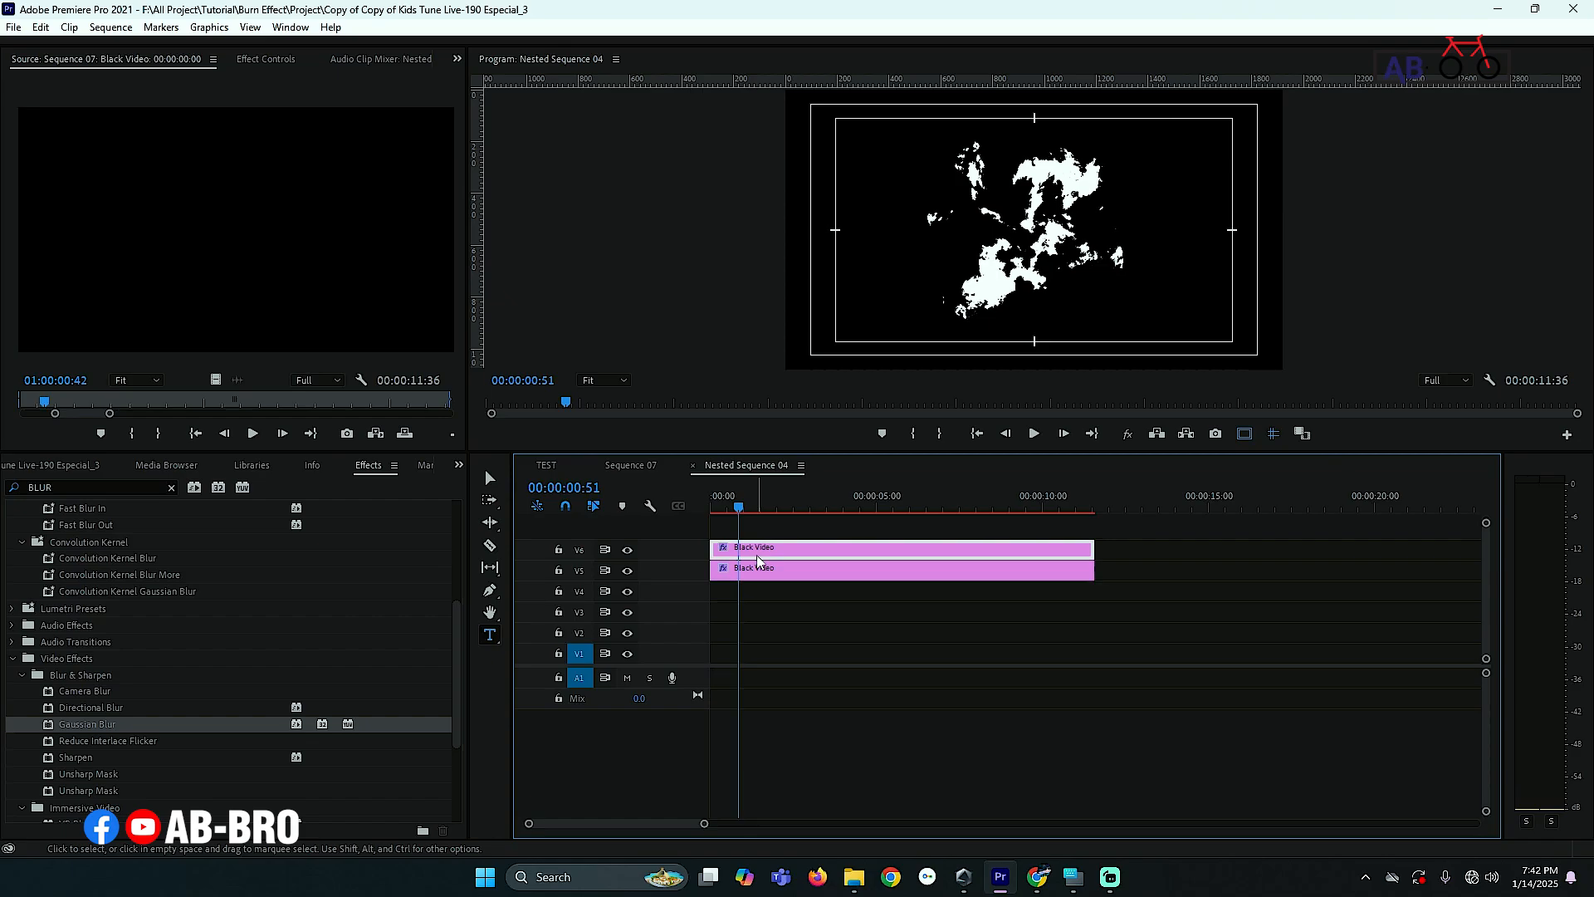
left_click(37, 486)
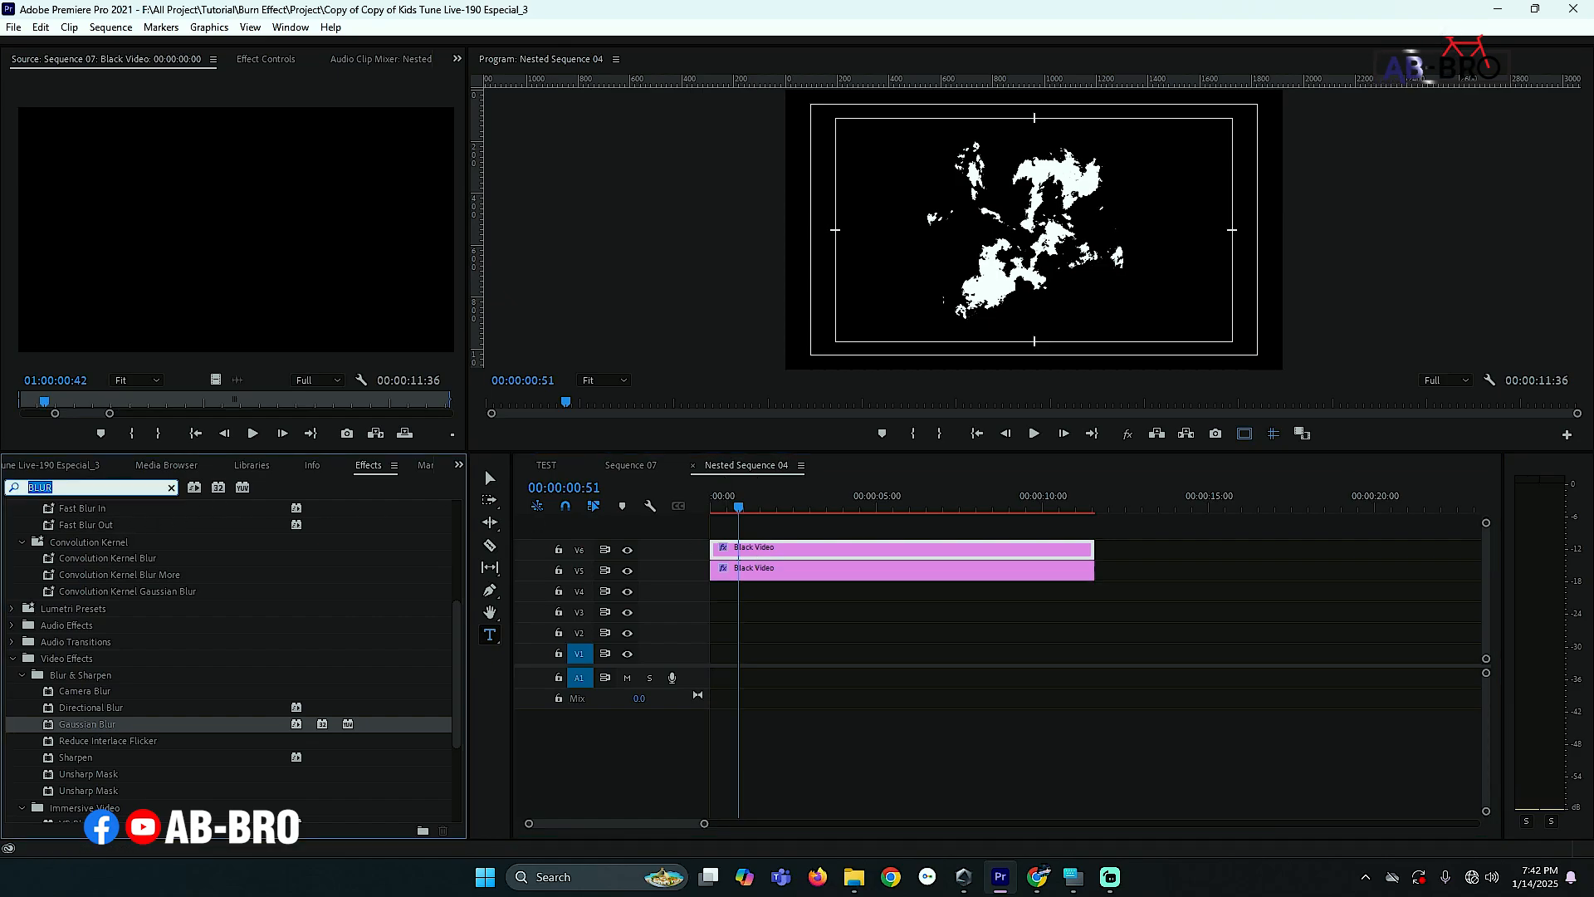
type("INVER")
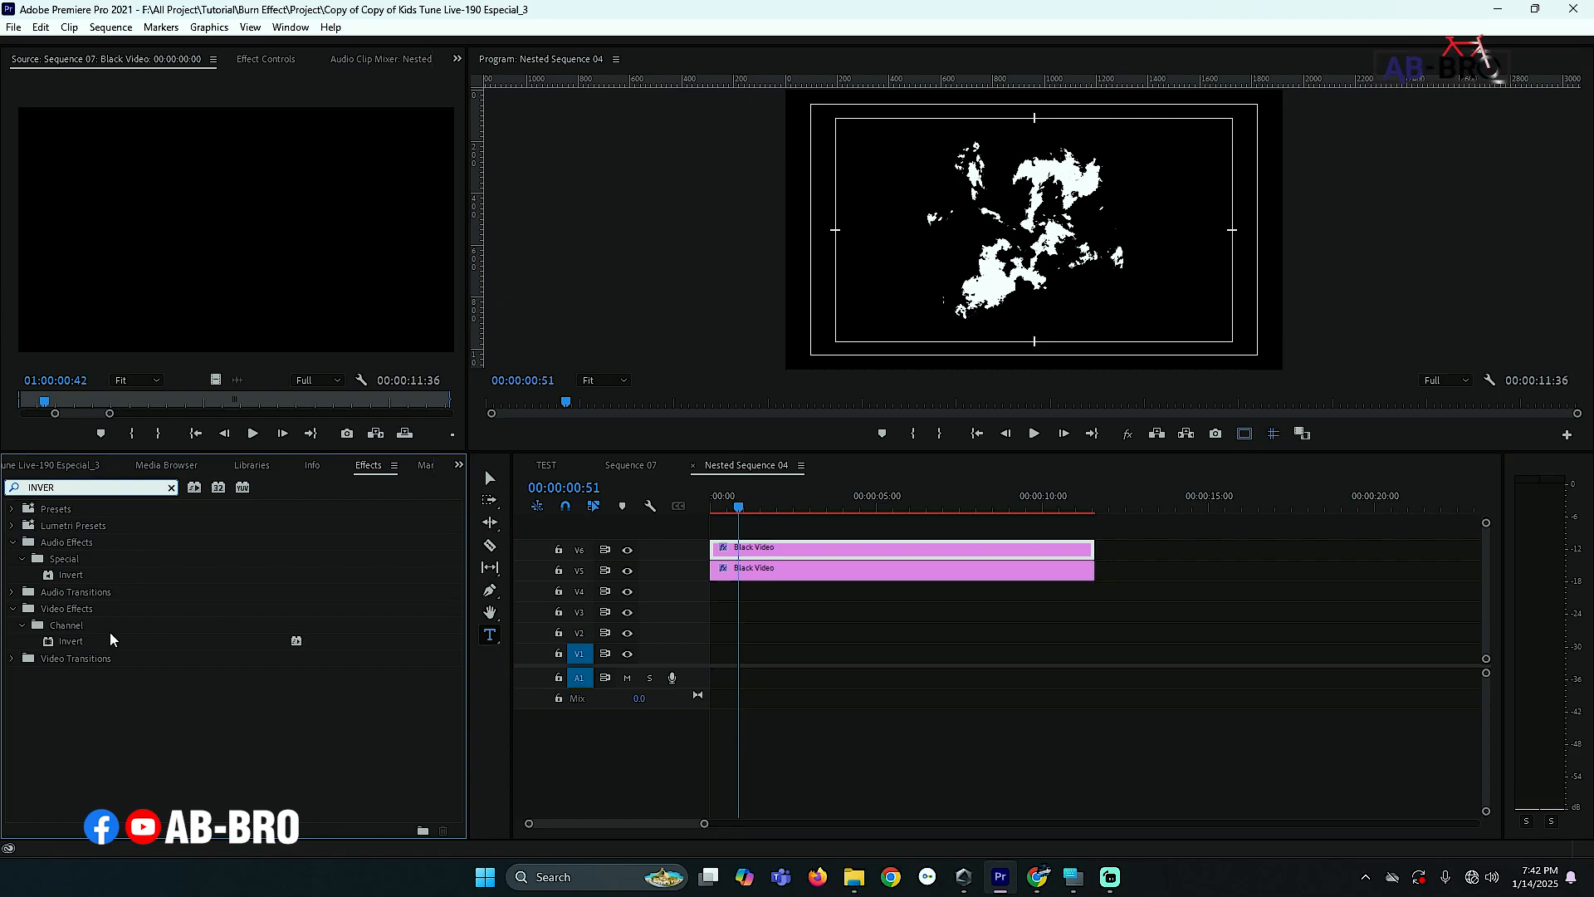
left_click(73, 644)
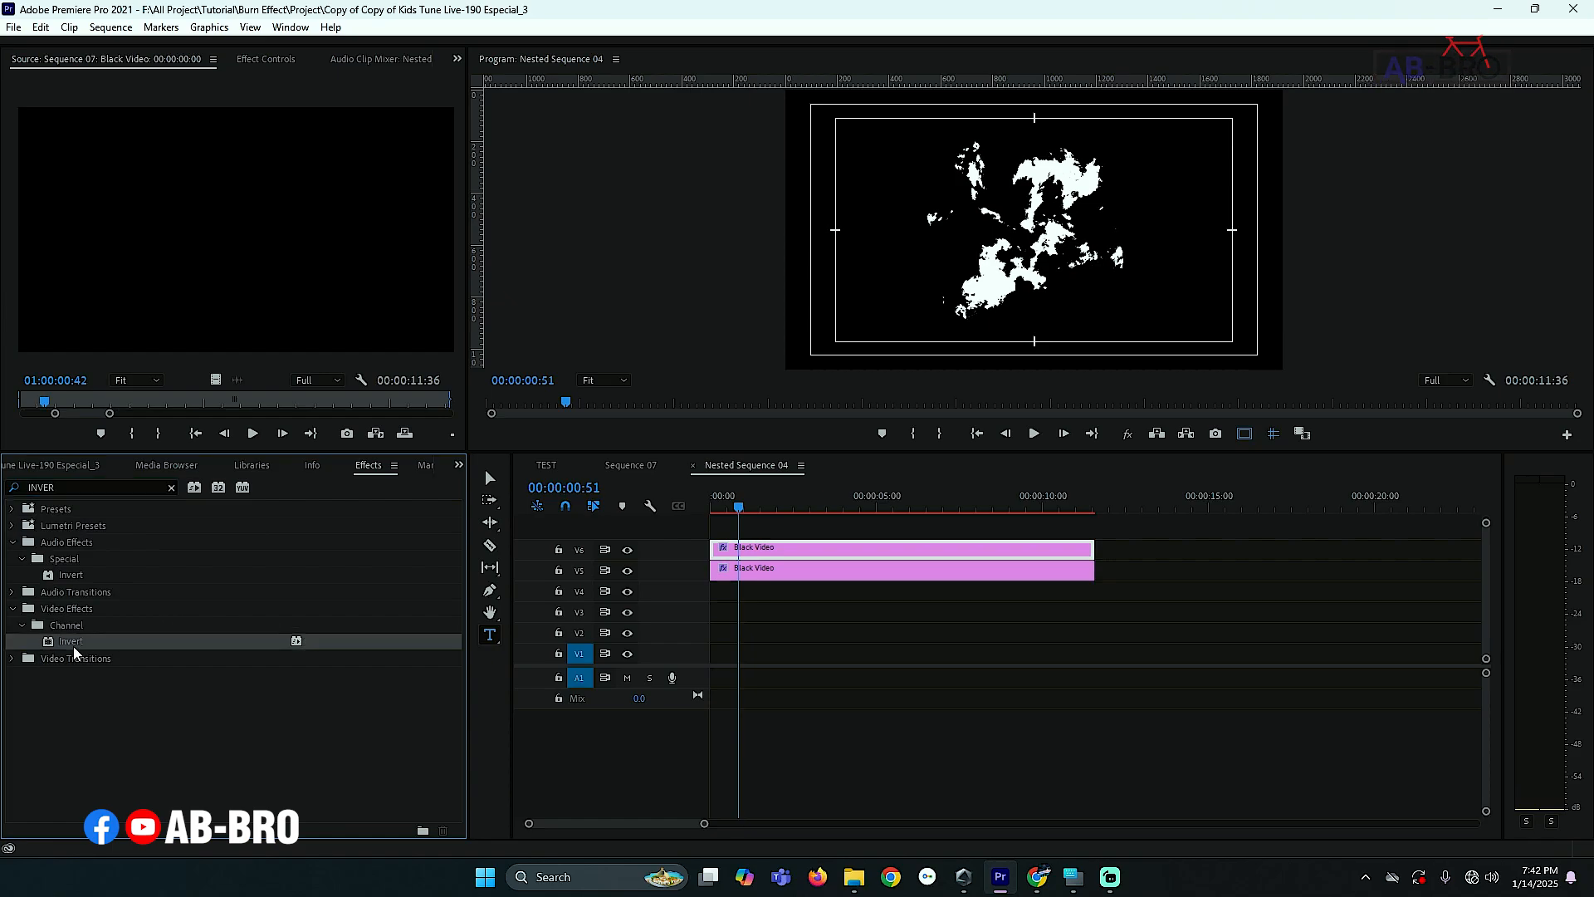
left_click_drag(66, 641, 756, 558)
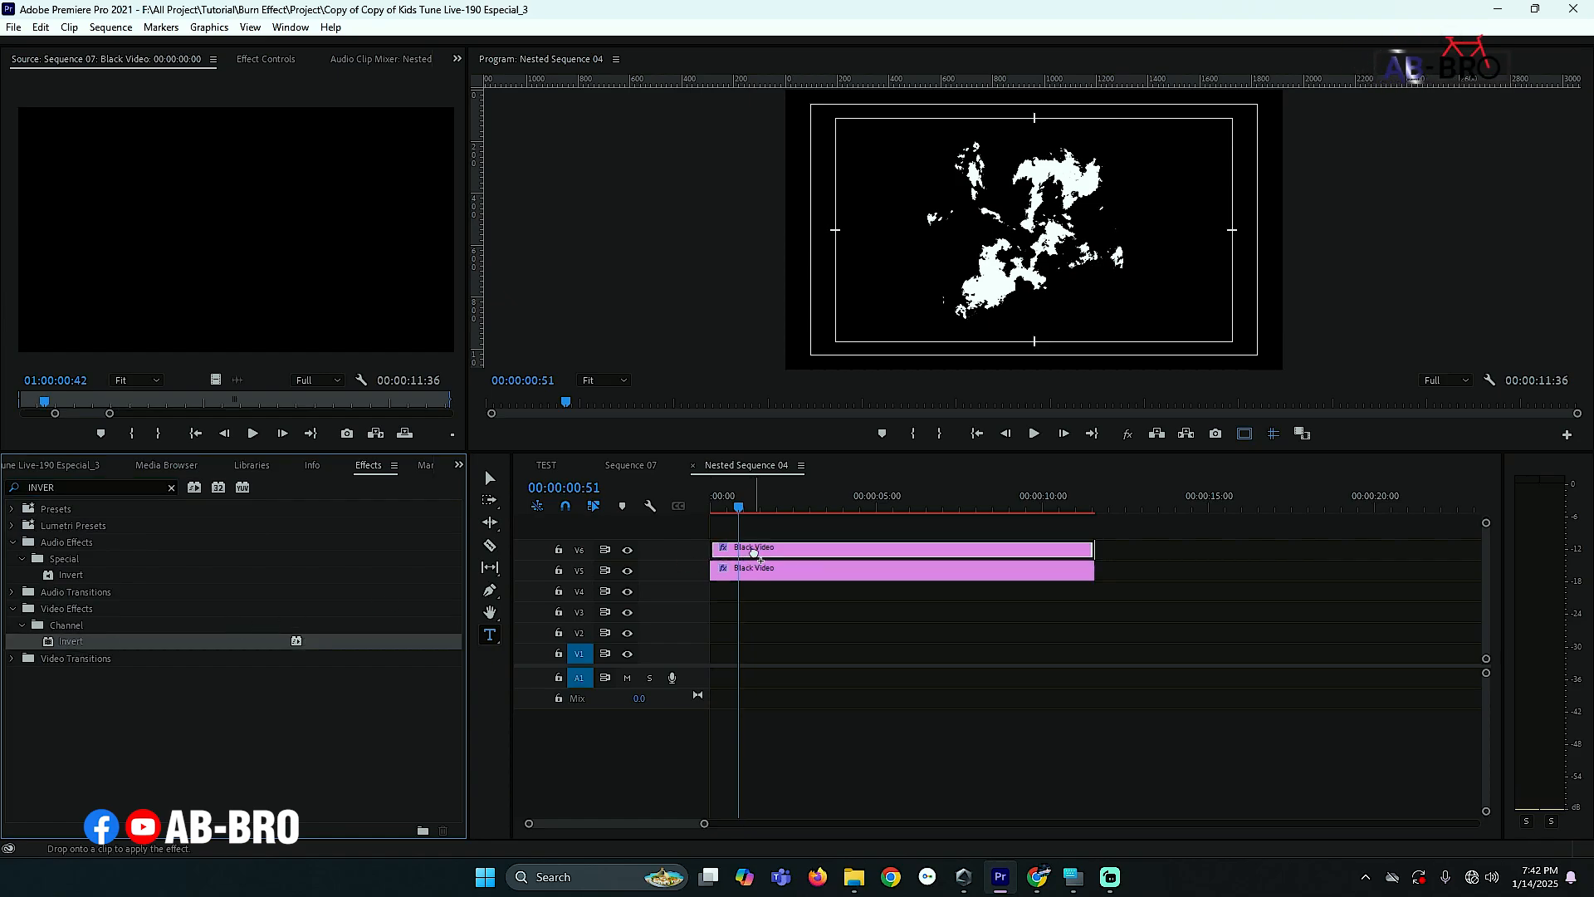
left_click_drag(756, 558, 755, 558)
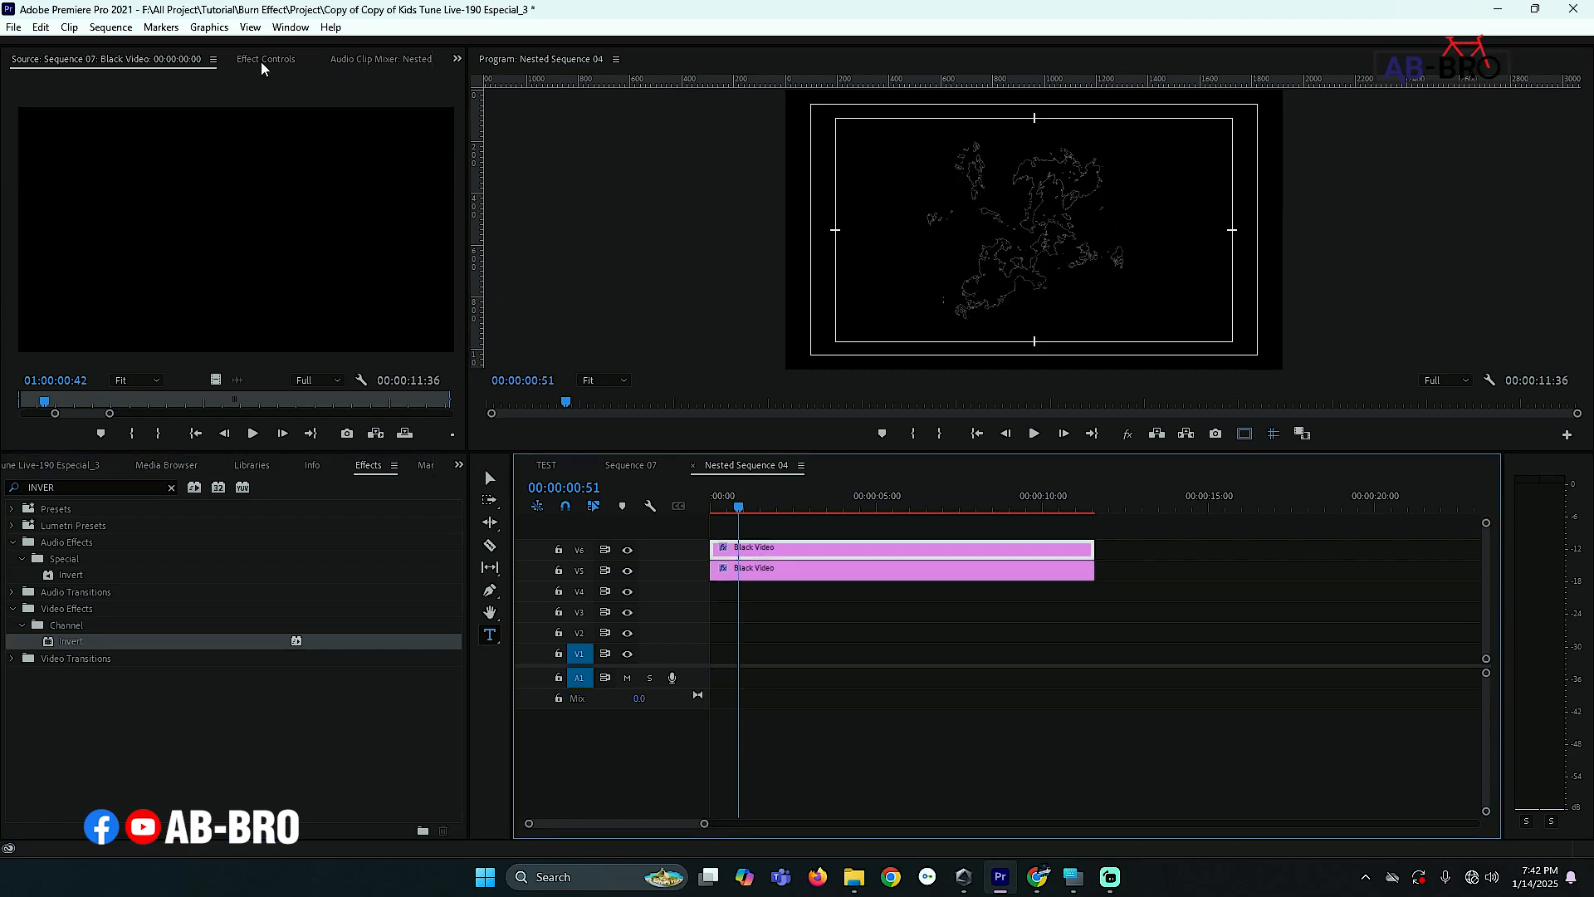
- Set the inverted clip's Scale to 98
left_click(261, 61)
left_click(64, 126)
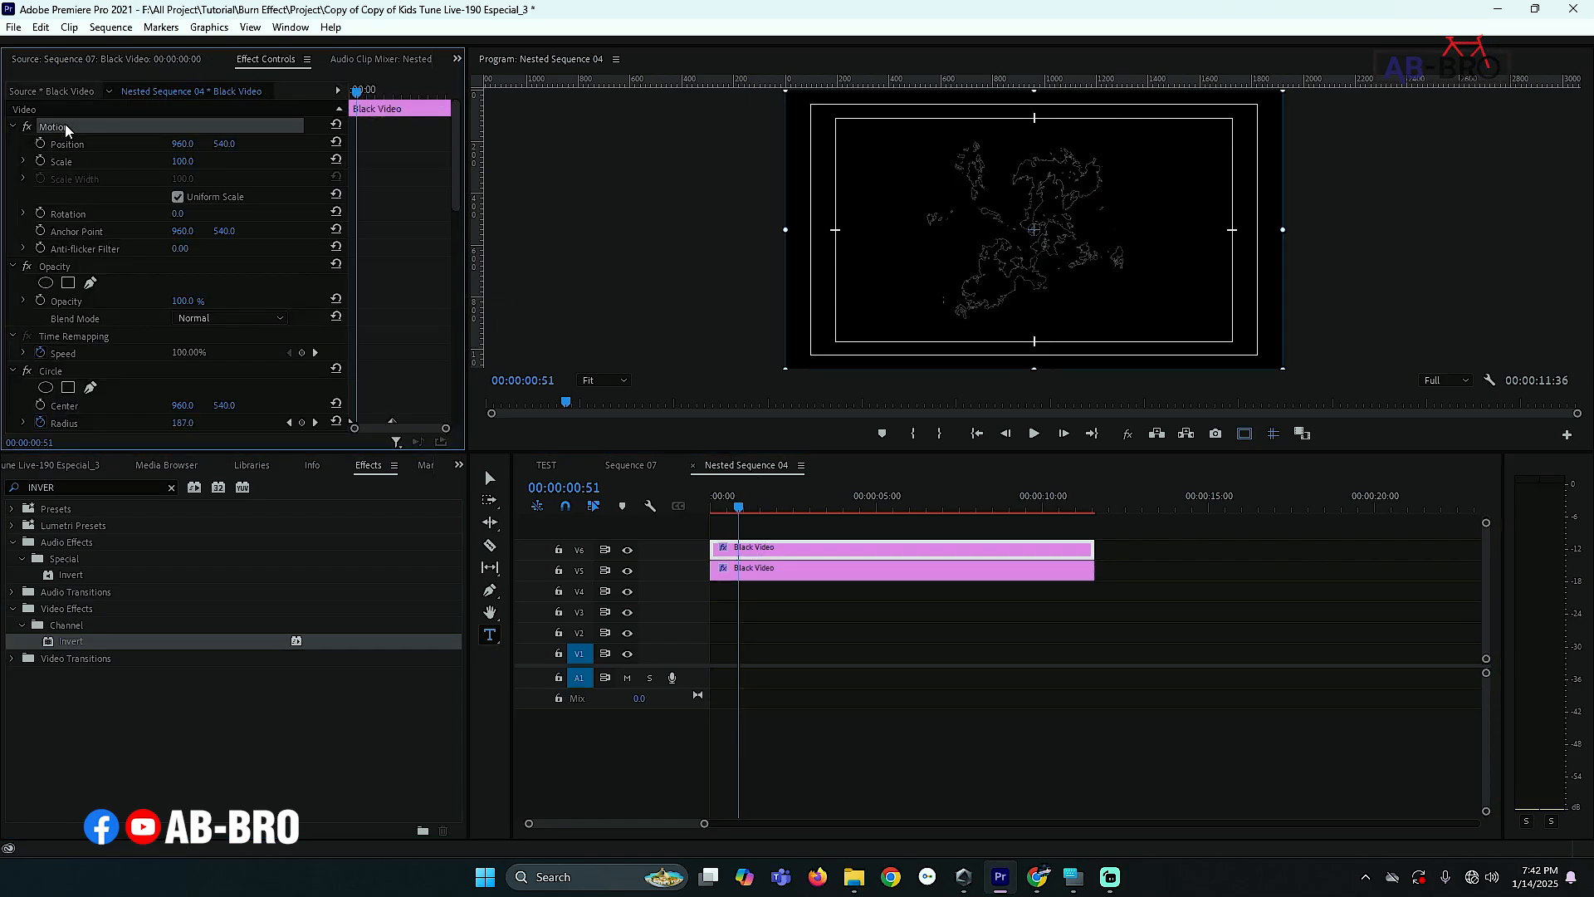
left_click(141, 163)
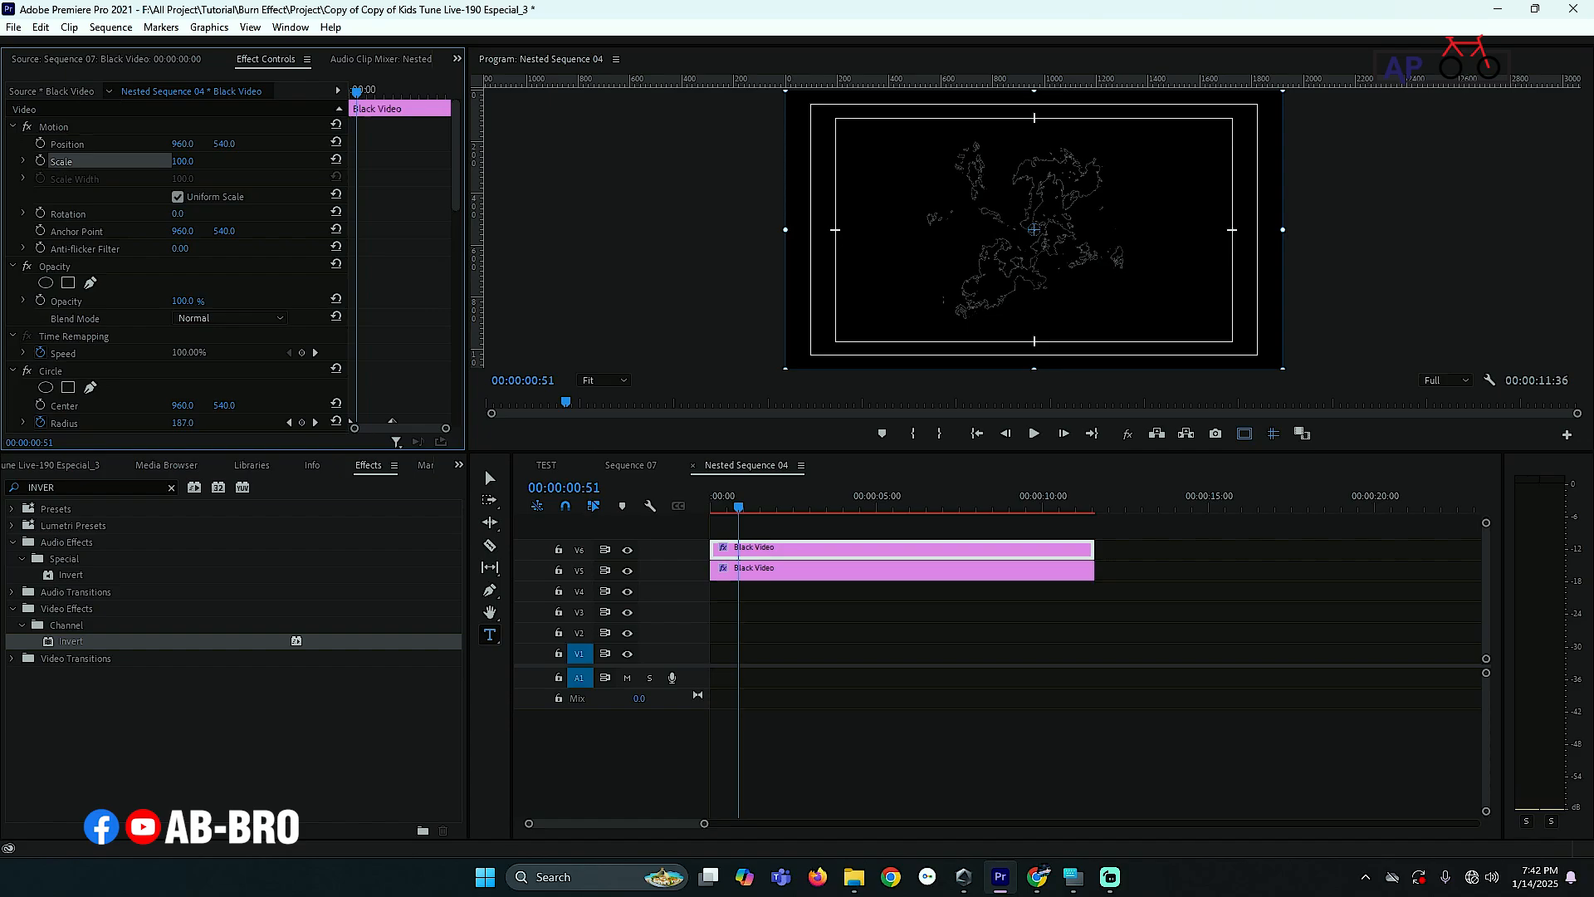
type("98")
key("Return")
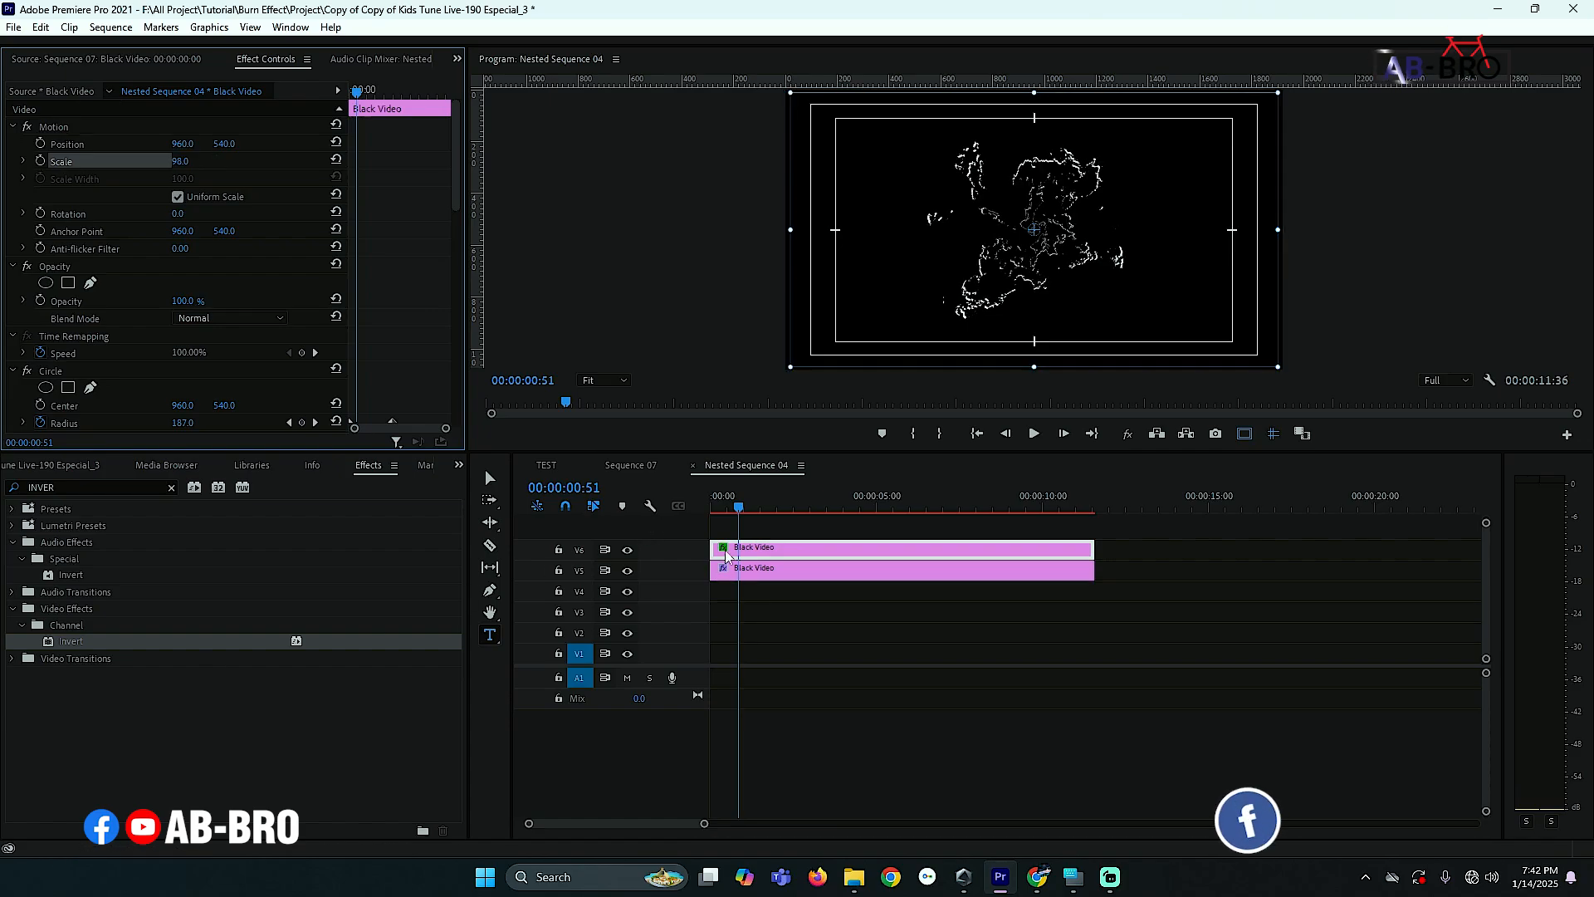
- Return to Sequence 07, deselect the clips, and save the project
left_click(631, 466)
left_click(784, 535)
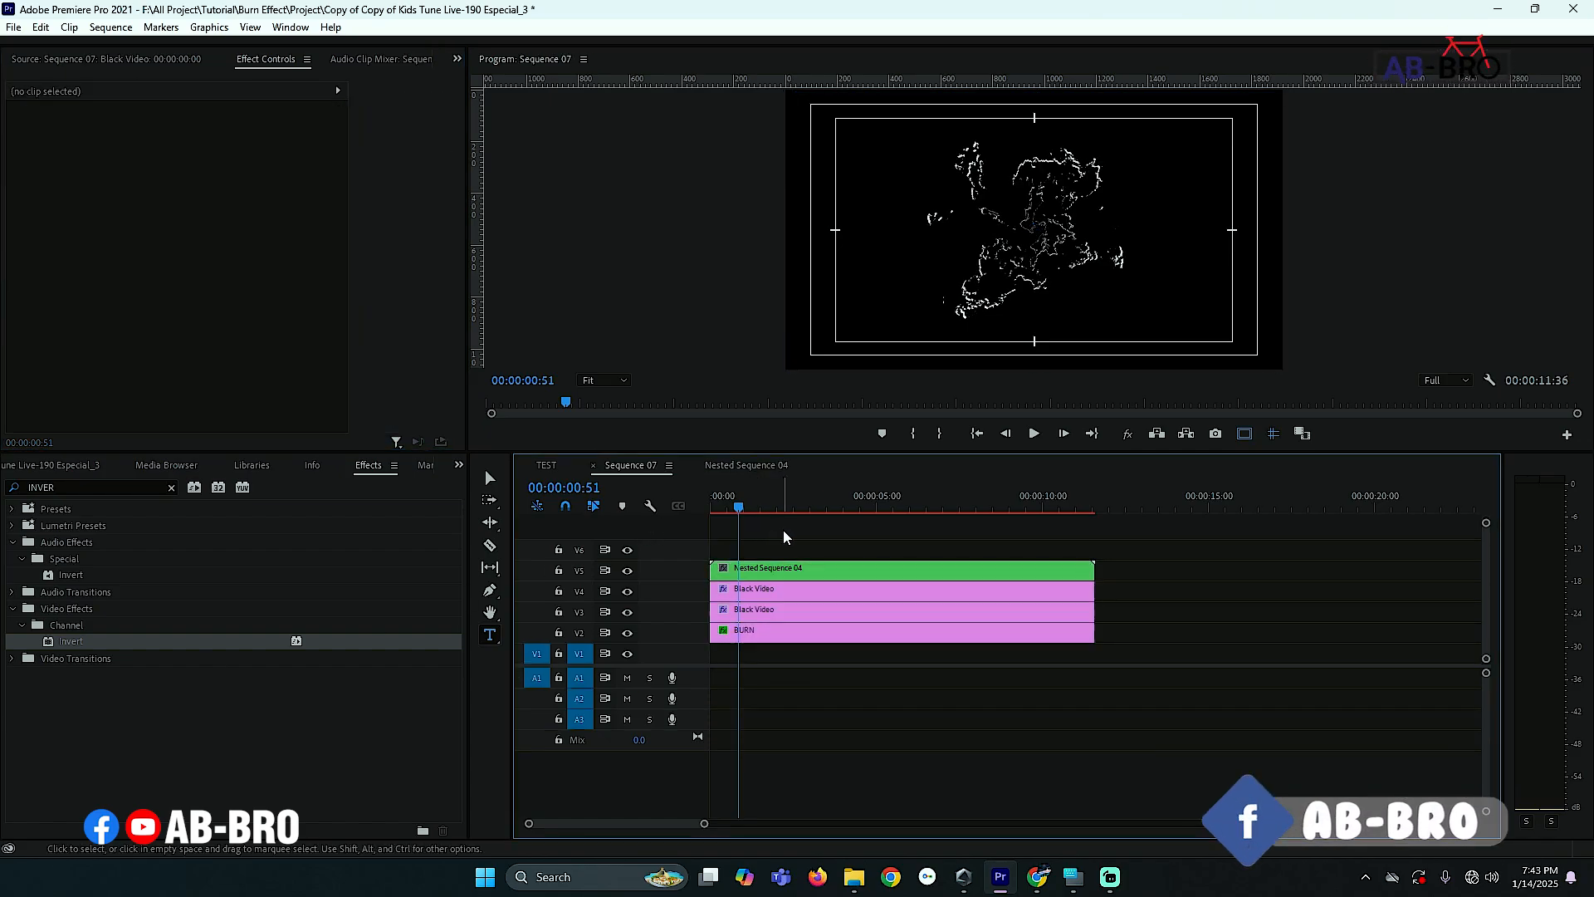
key("ctrl+s")
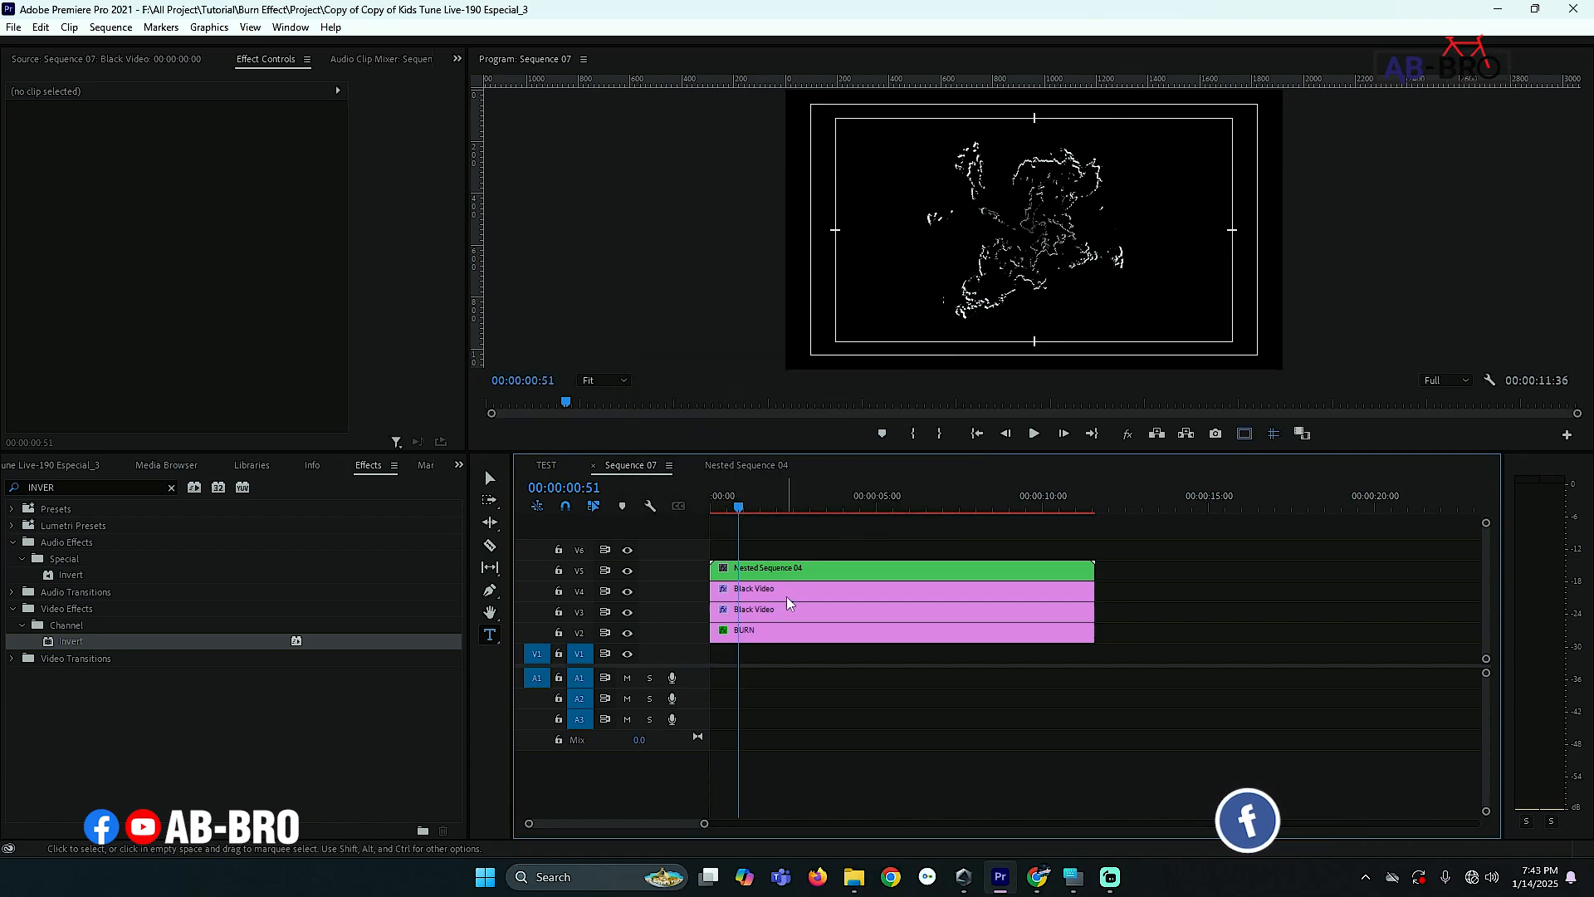
- Duplicate the BURN clip from track V2 down onto track V1
left_click(783, 640)
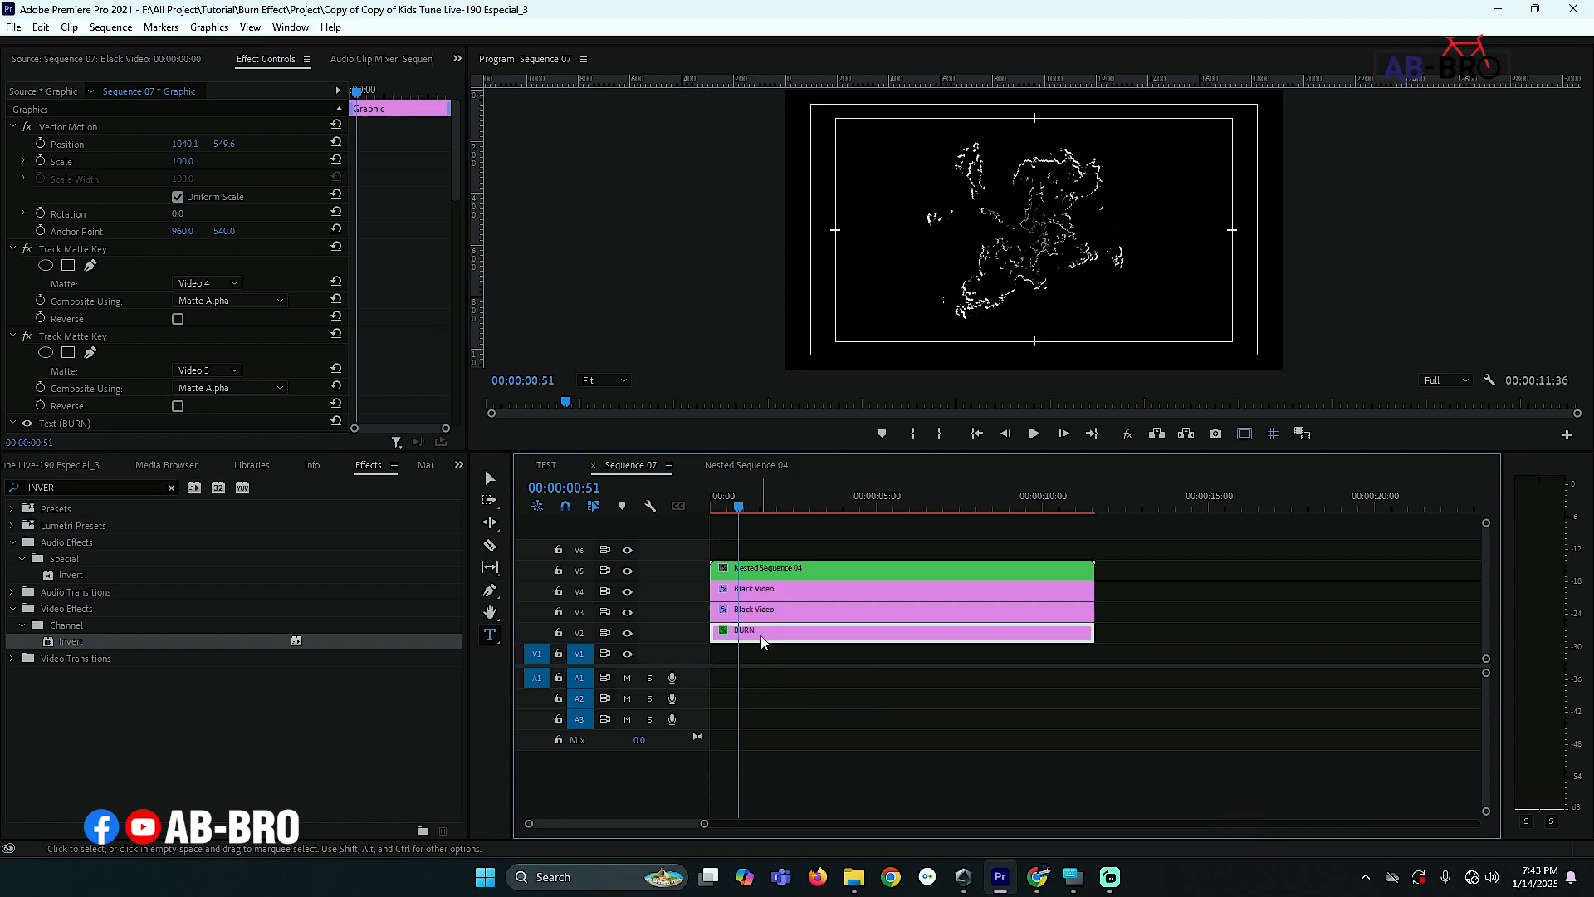
left_click_drag(761, 639, 766, 660, "alt")
left_click(765, 661)
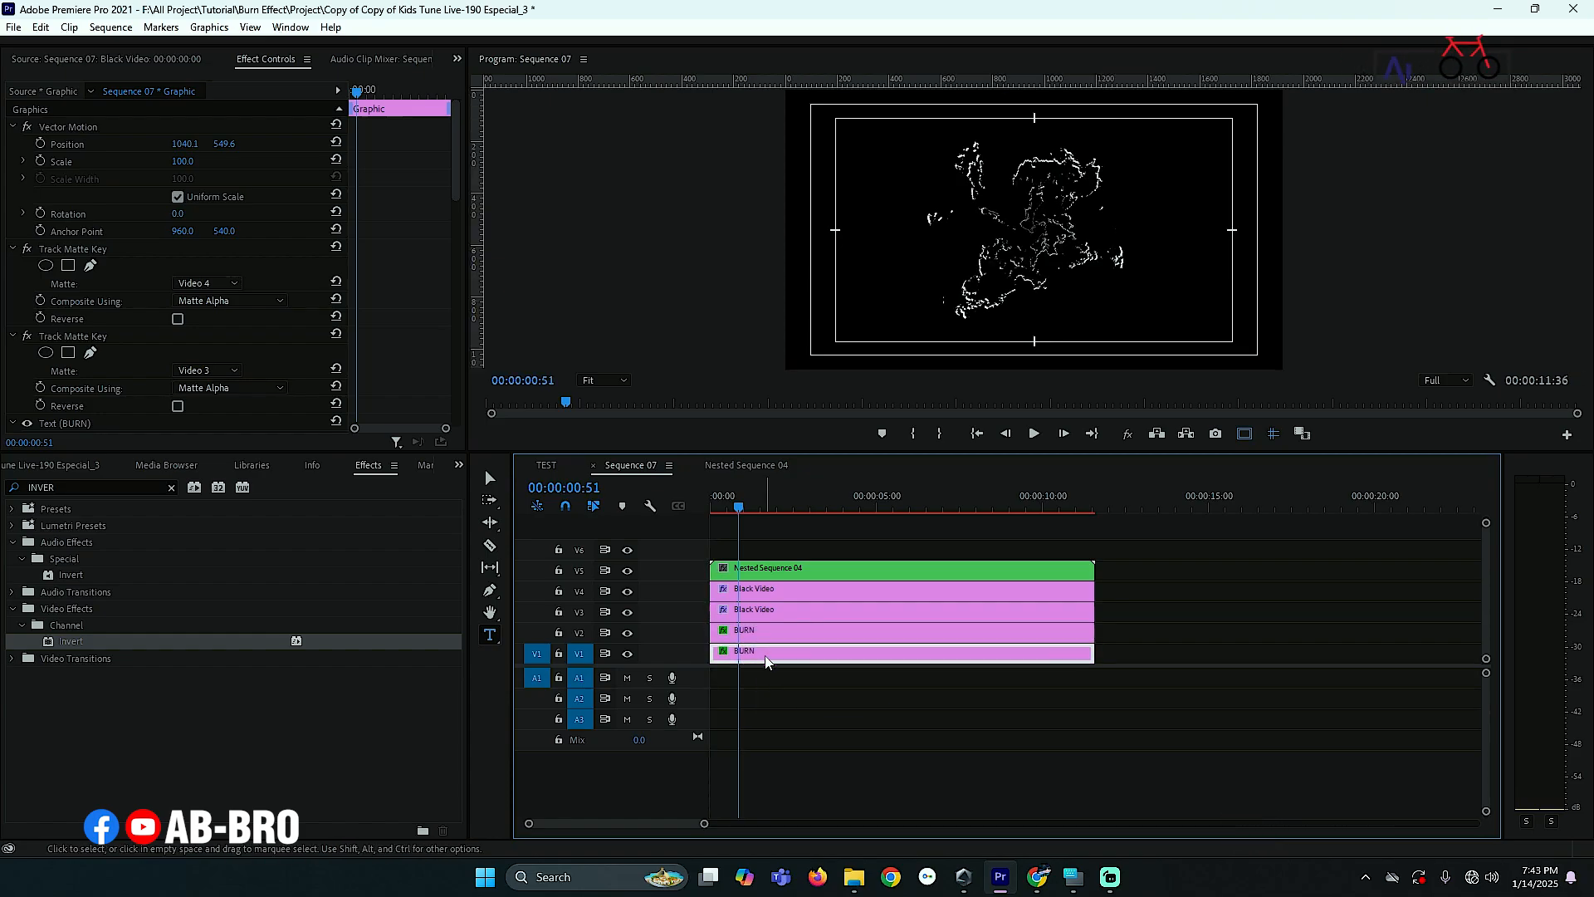
- Delete the first Track Matte Key effect, the one using Video 4, from the duplicated BURN clip on V1
scroll(410, 355, "down", 2)
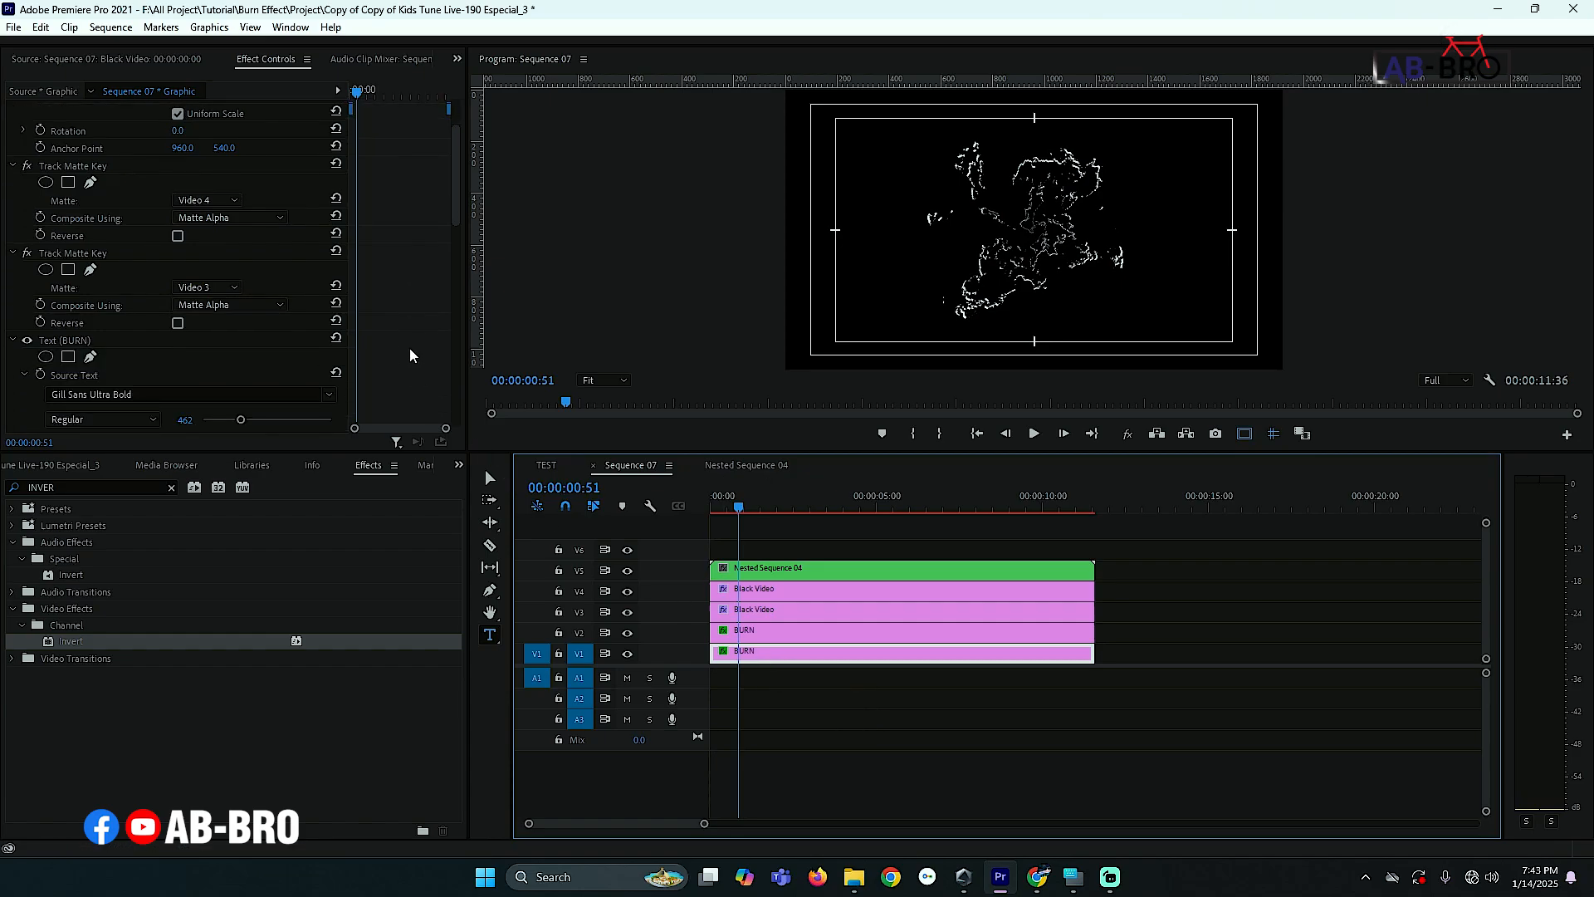
left_click(103, 167)
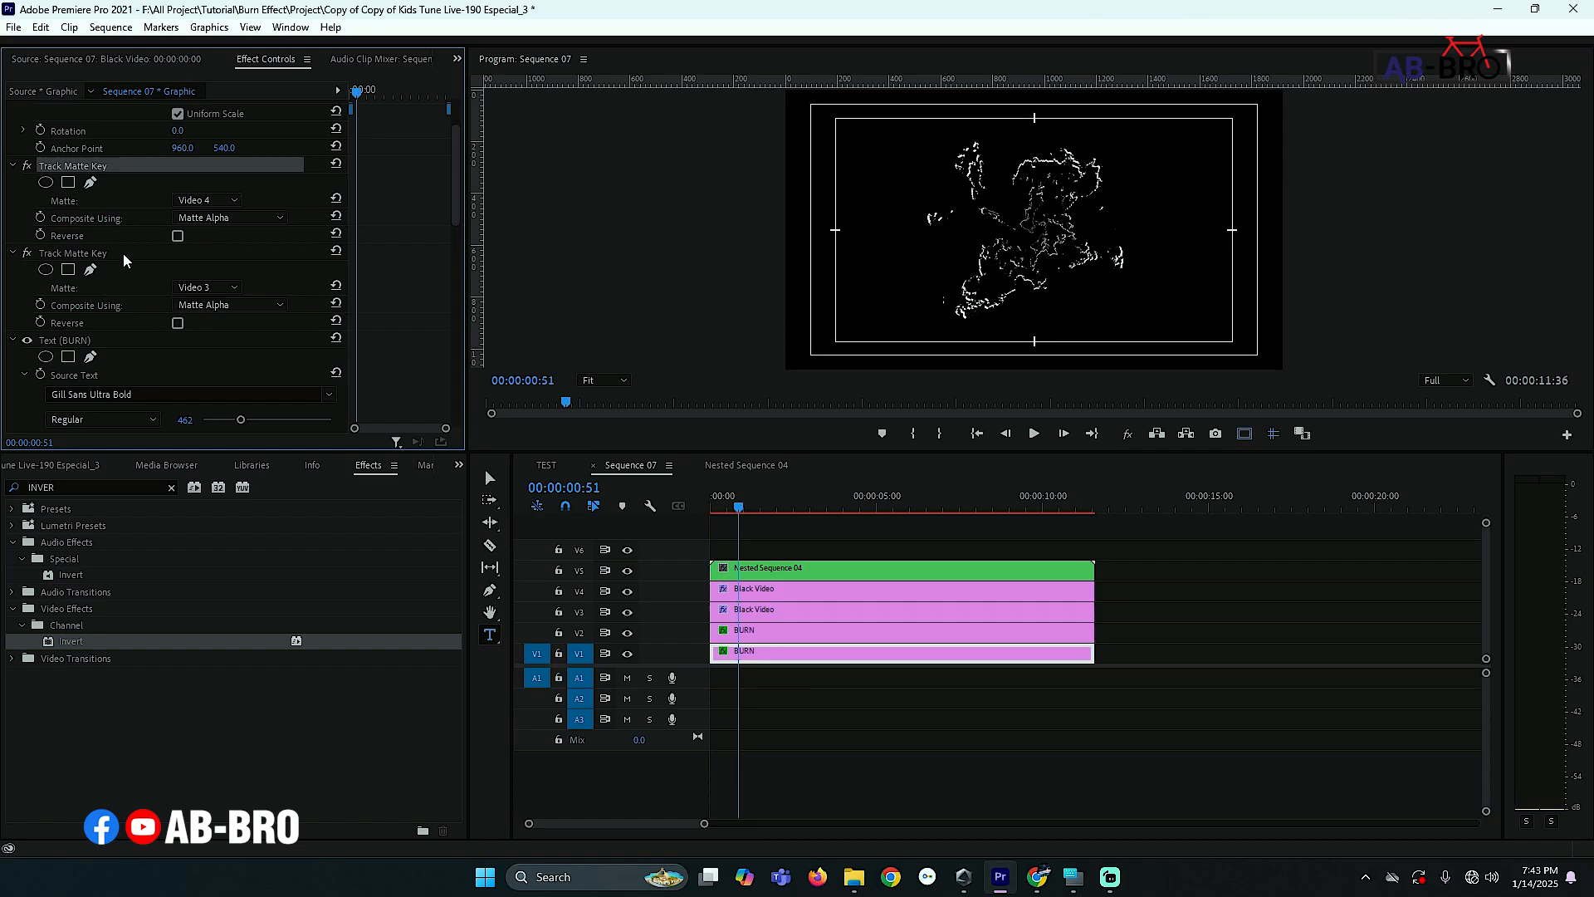
key("Delete")
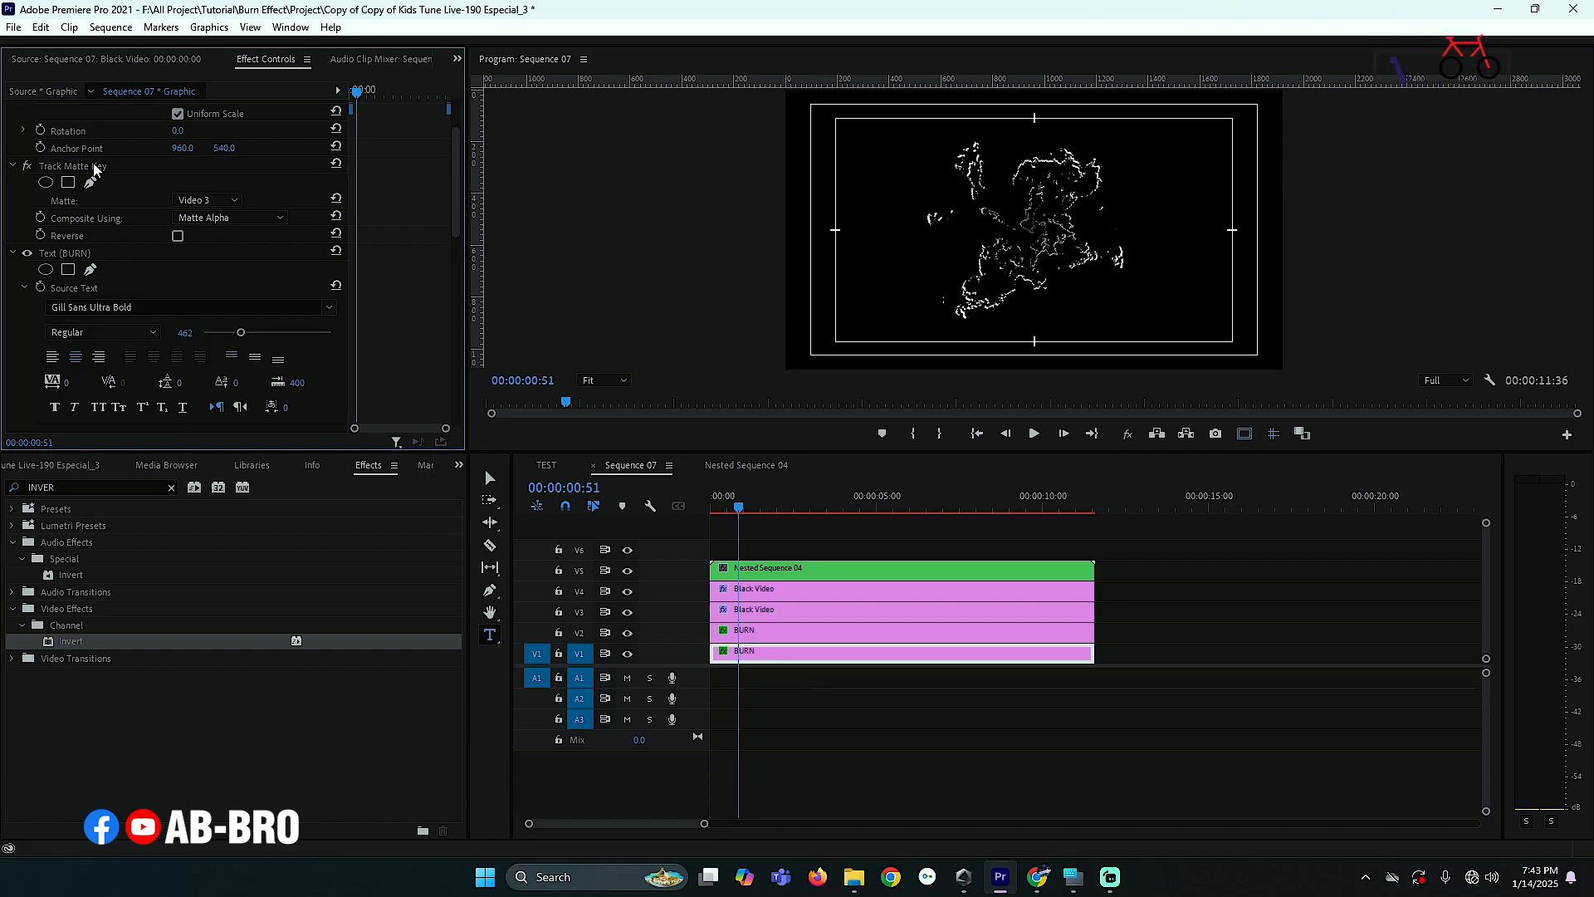
- Set the remaining Track Matte Key's matte track to Video 5 and preview at about 00:00:01:33
left_click(98, 167)
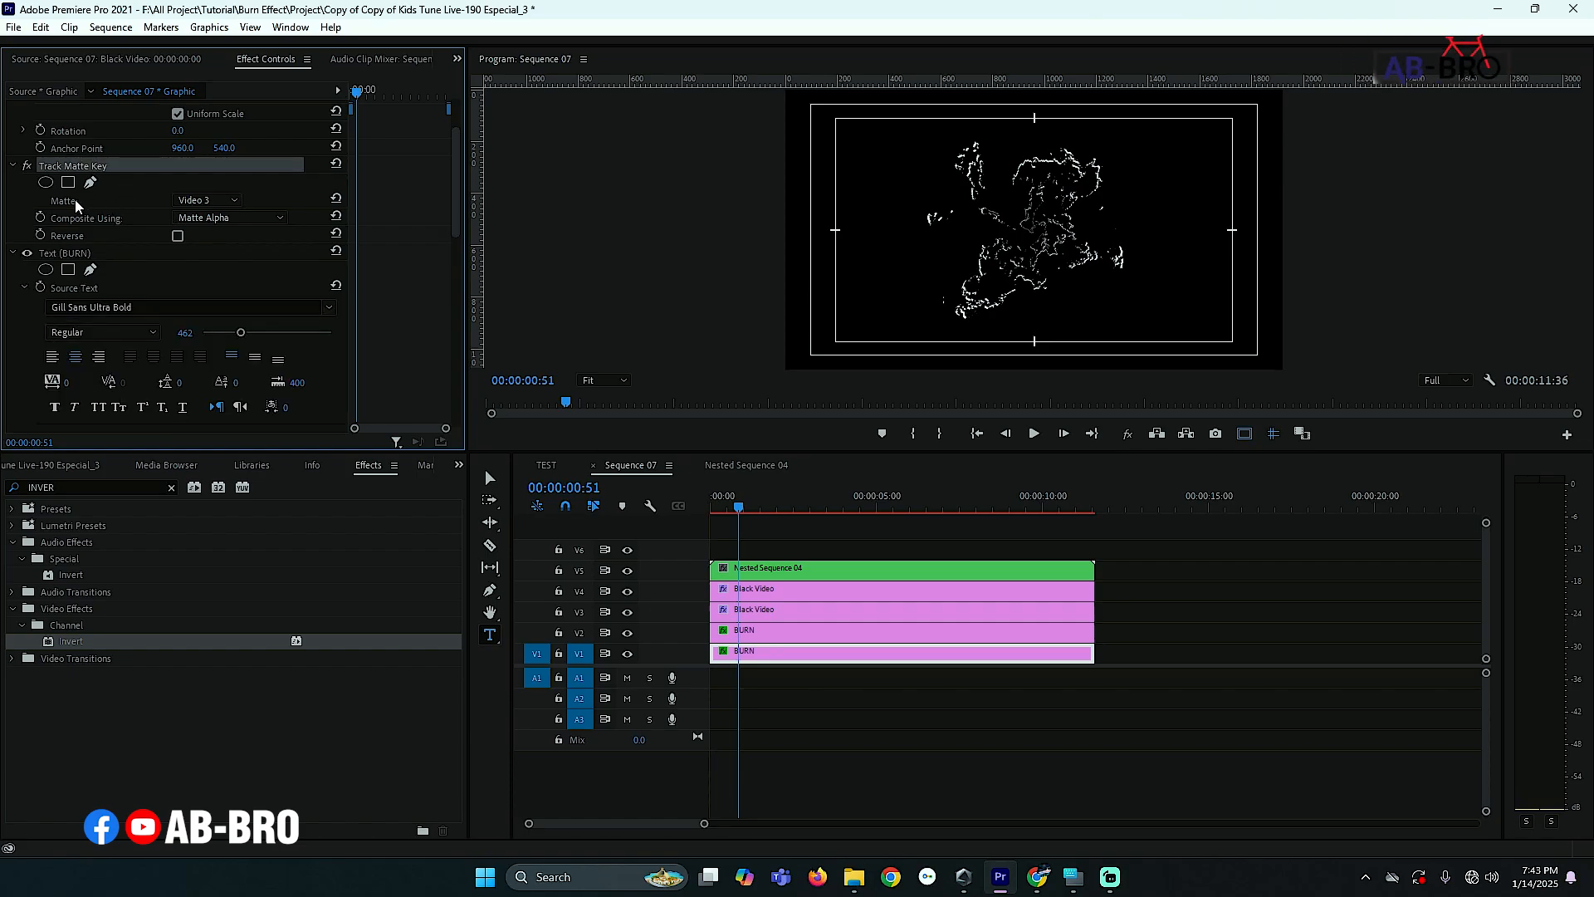
left_click(75, 199)
left_click(197, 202)
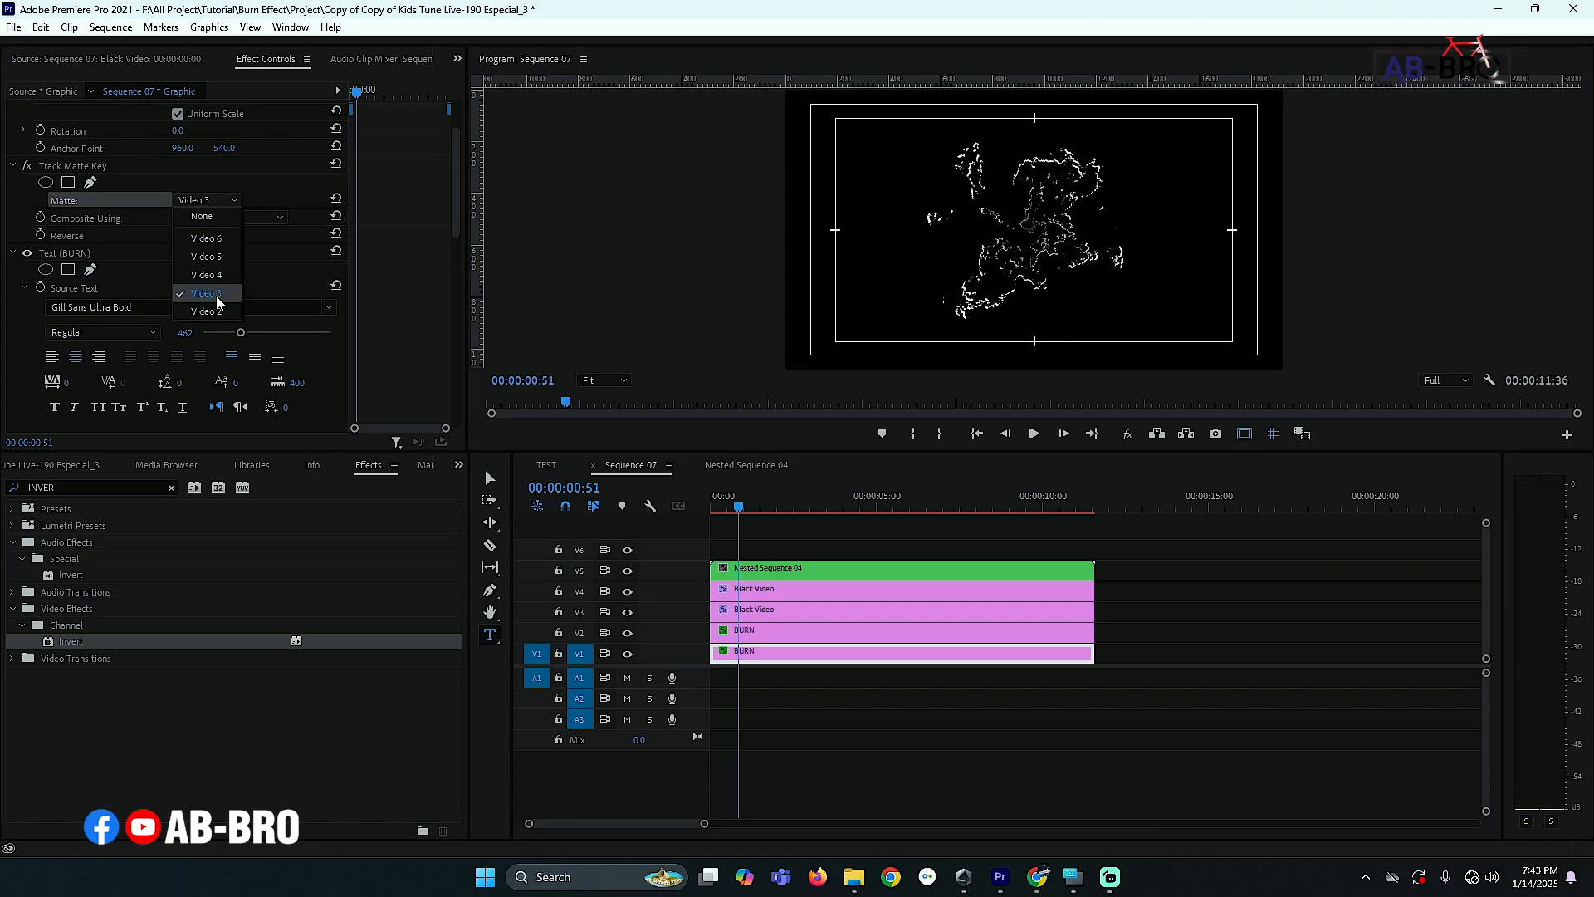
left_click(223, 263)
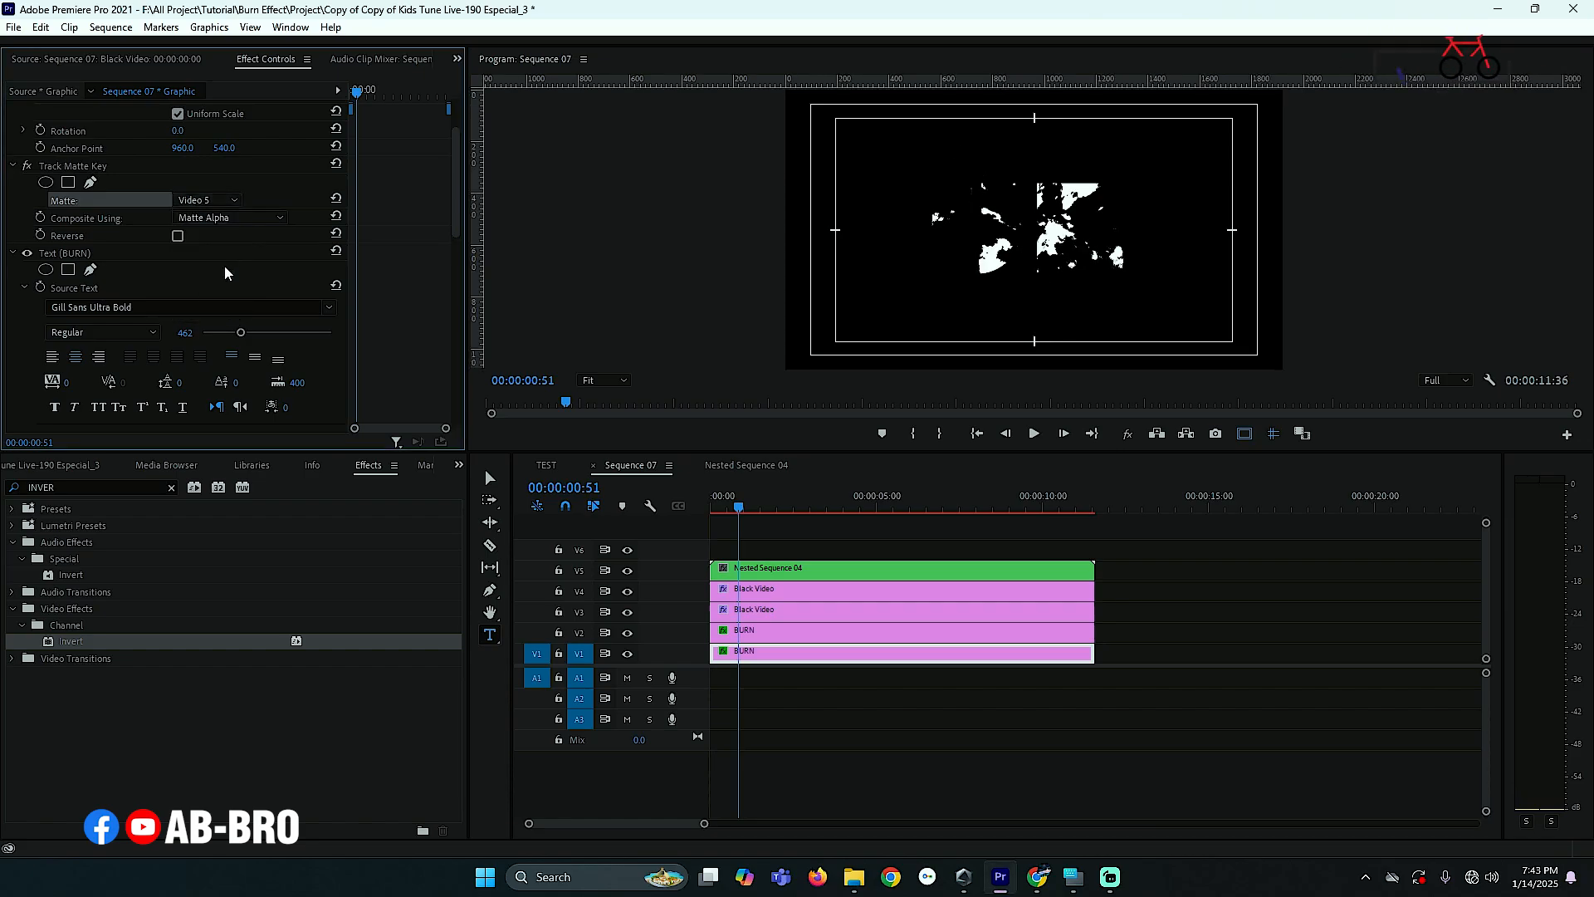
left_click(762, 503)
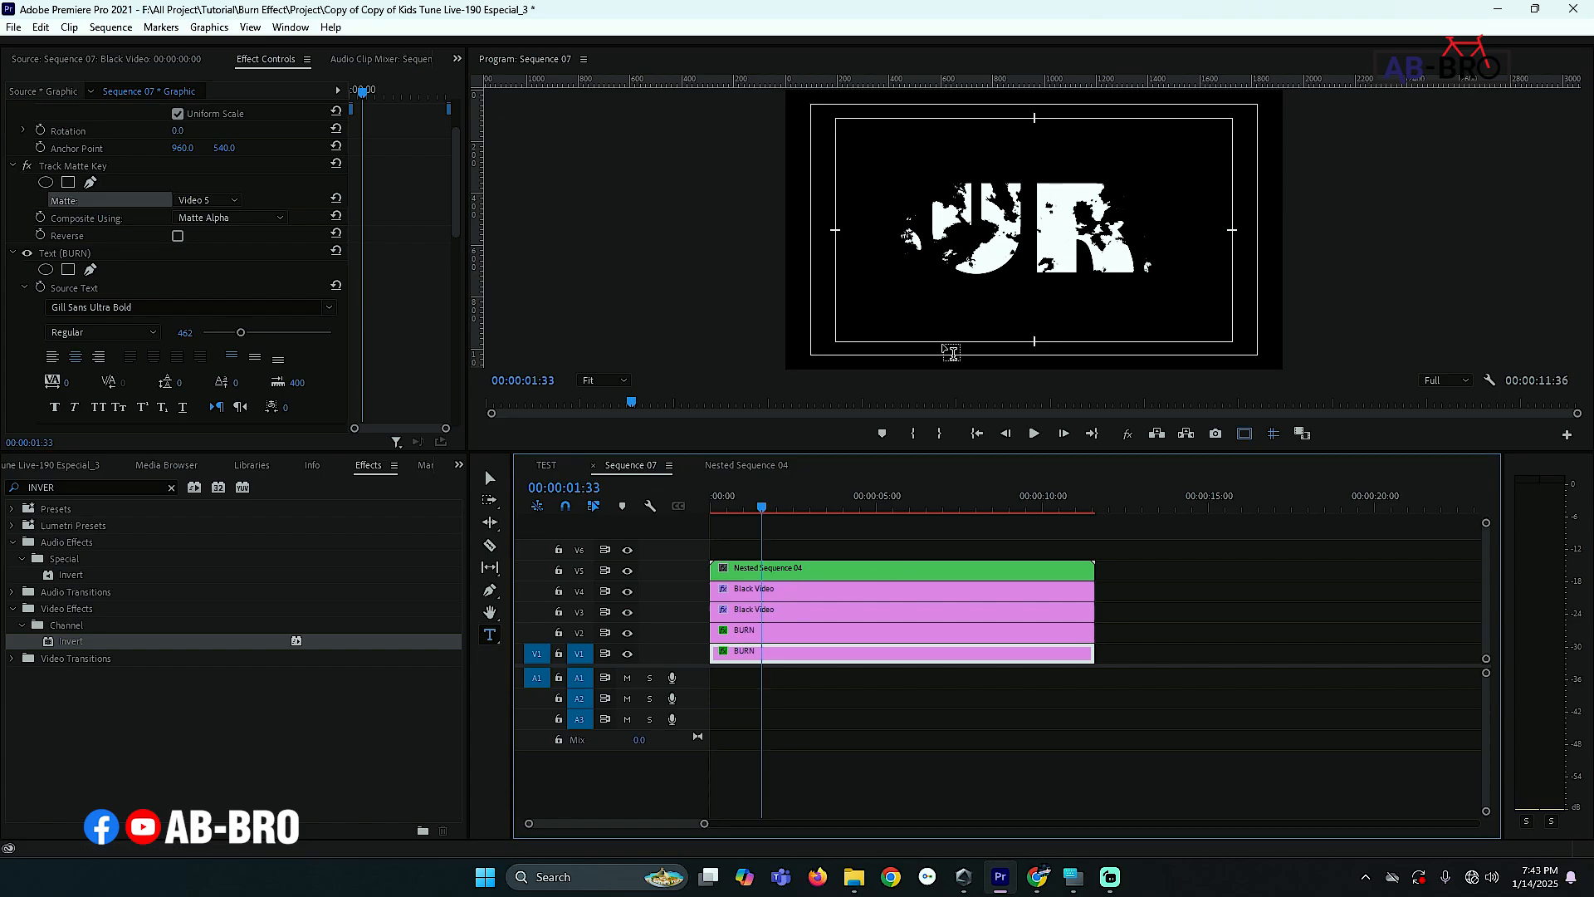